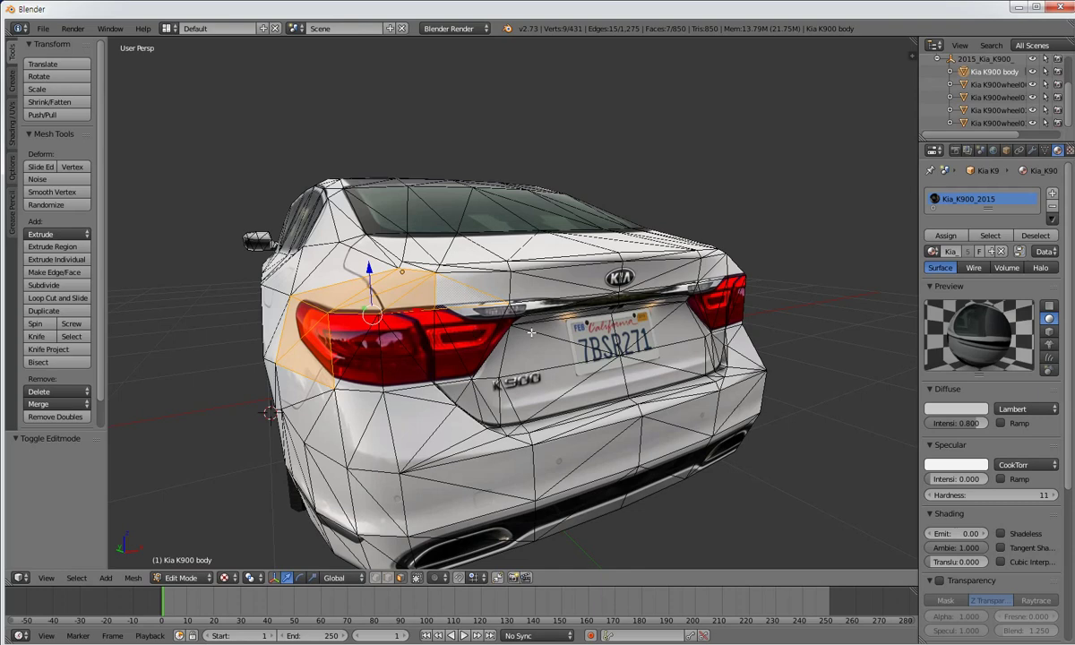
Extend the face selection on the Kia K900 body over the rest of the left tail light.
scroll(485, 313, down, 3)
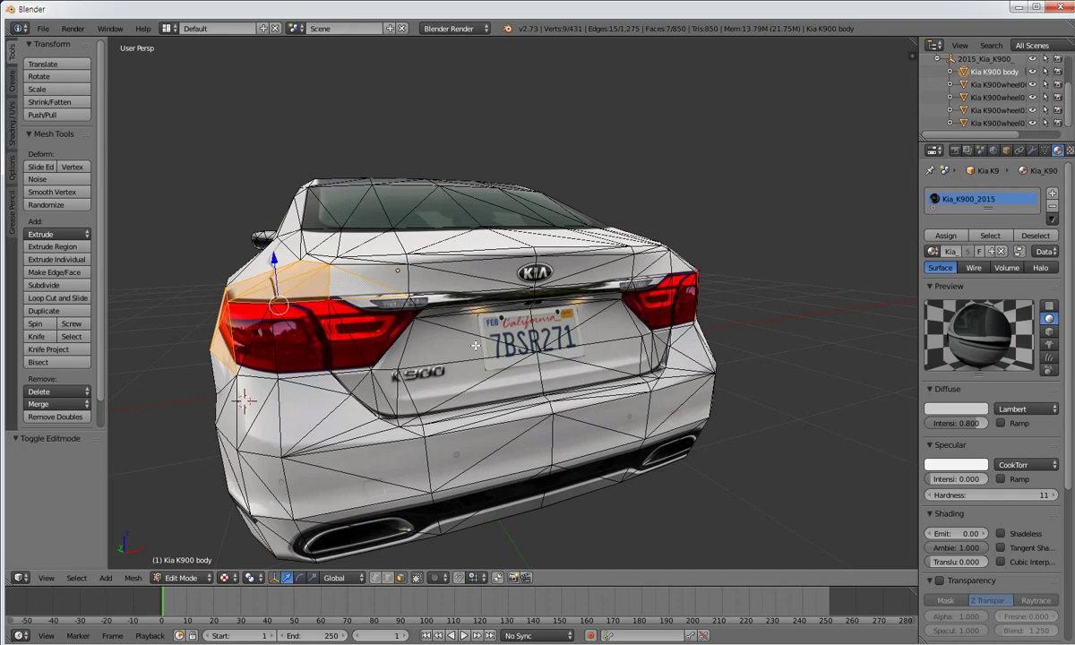
middle_drag(439, 348, 457, 361)
shift+right_click(457, 324)
shift+right_click(426, 338)
shift+right_click(404, 325)
scroll(447, 362, up, 3)
shift+right_click(308, 369)
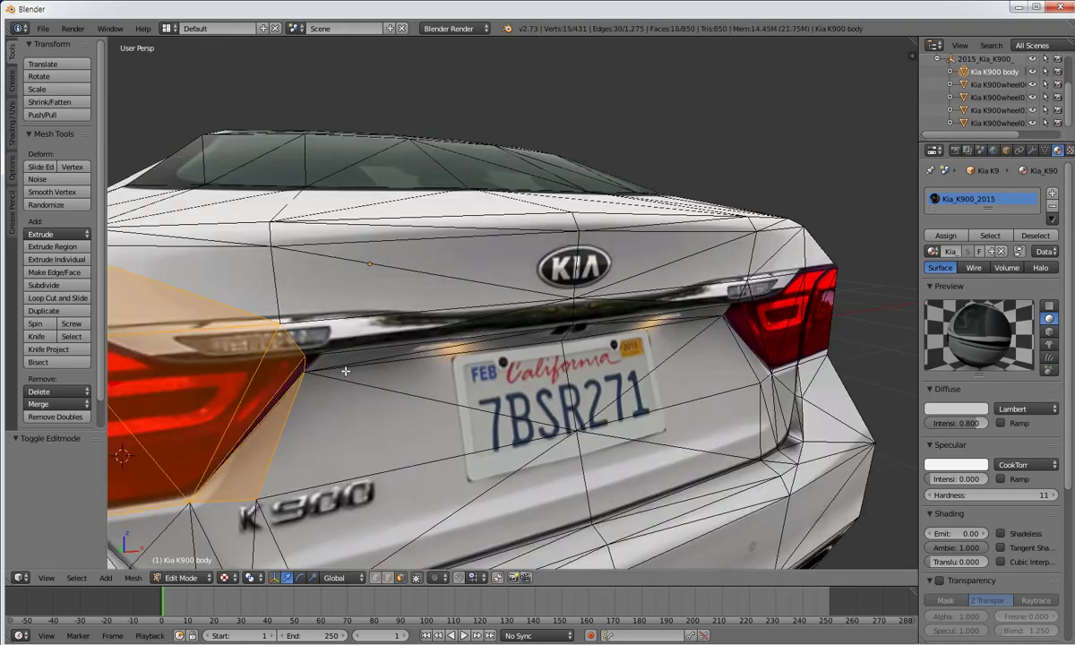
Add the chrome trim faces between the left tail light and the KIA emblem to the selection.
scroll(346, 371, down, 3)
scroll(345, 370, up, 4)
shift+click(323, 349)
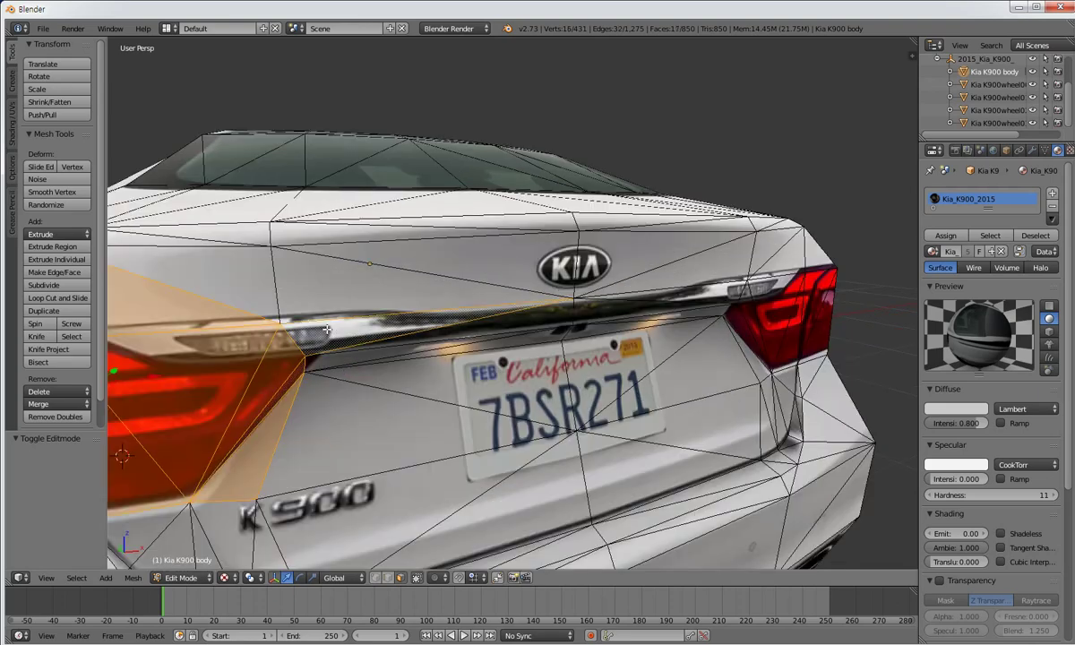
scroll(413, 363, down, 4)
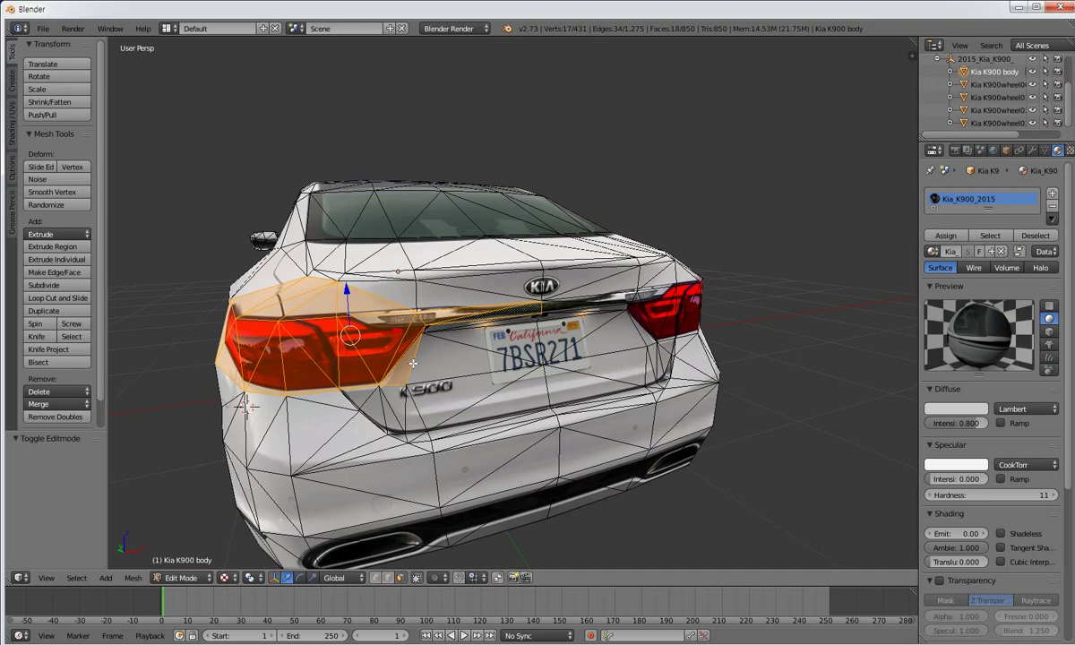
scroll(413, 362, up, 4)
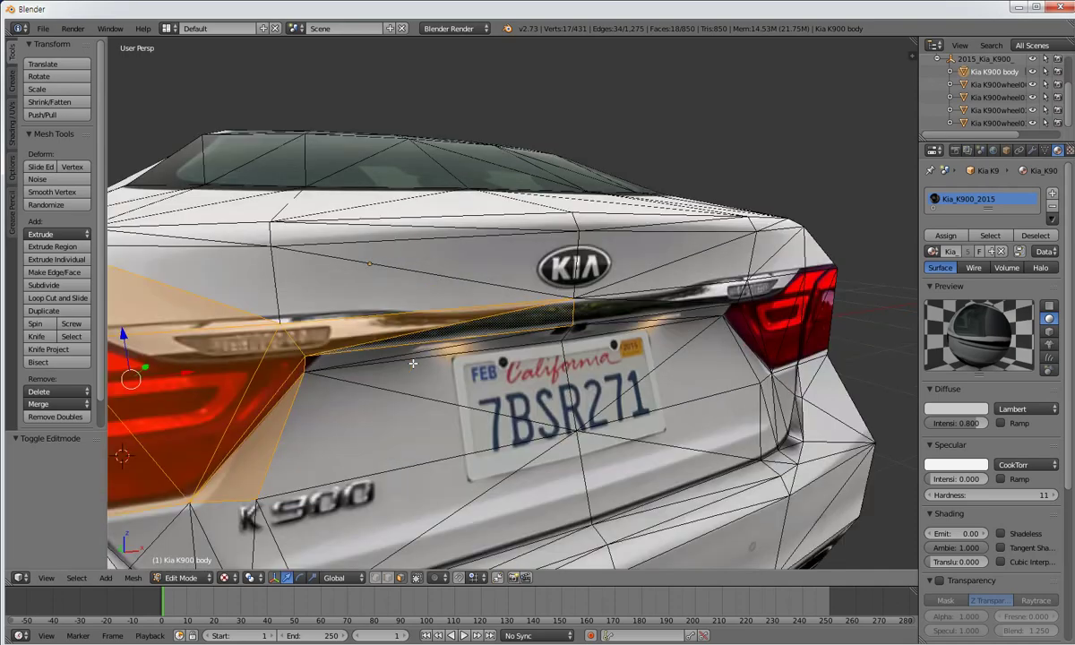
scroll(413, 363, down, 4)
middle_drag(384, 351, 415, 373)
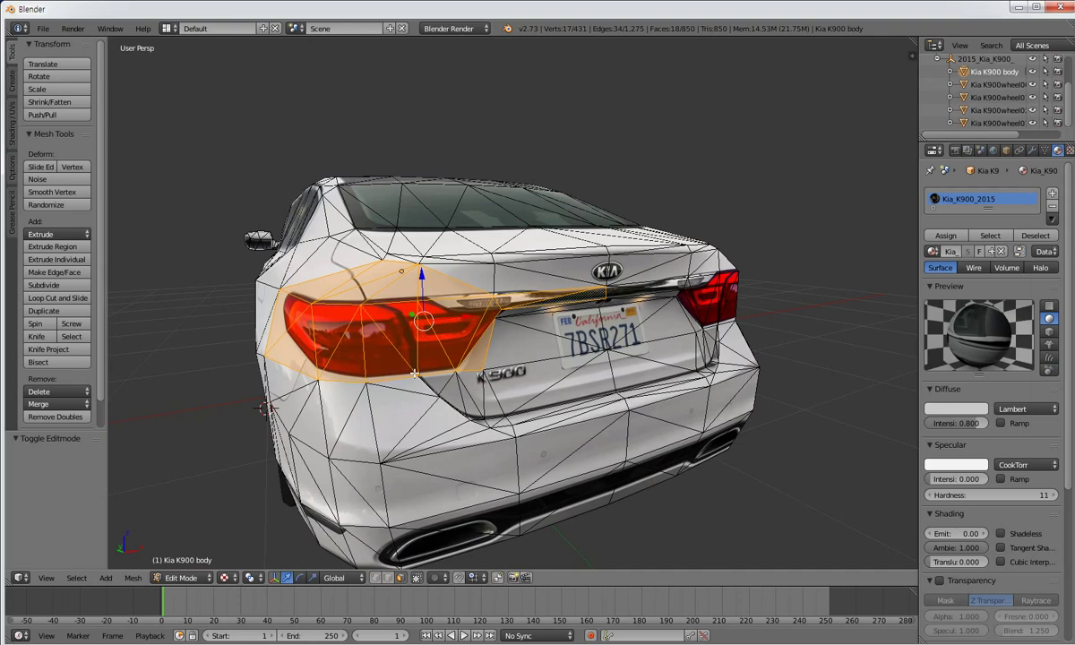
scroll(485, 383, up, 3)
scroll(486, 383, down, 5)
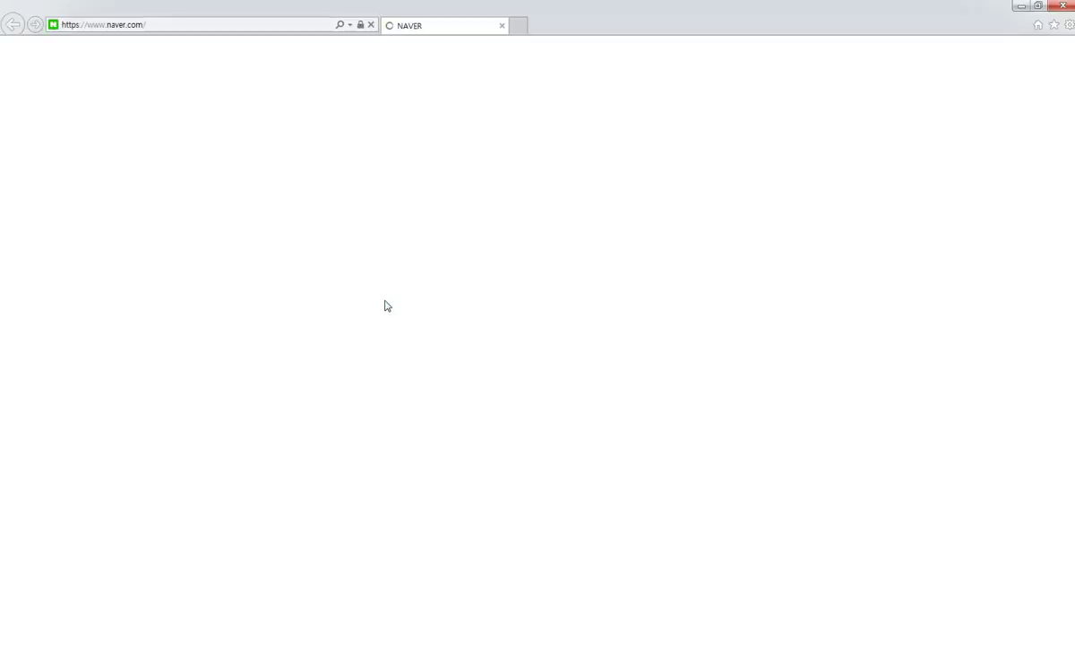
Search Naver in the browser for "k9 후진등" and examine the reversing light photo in the blog post on LED replacement.
text(k9 후진등)
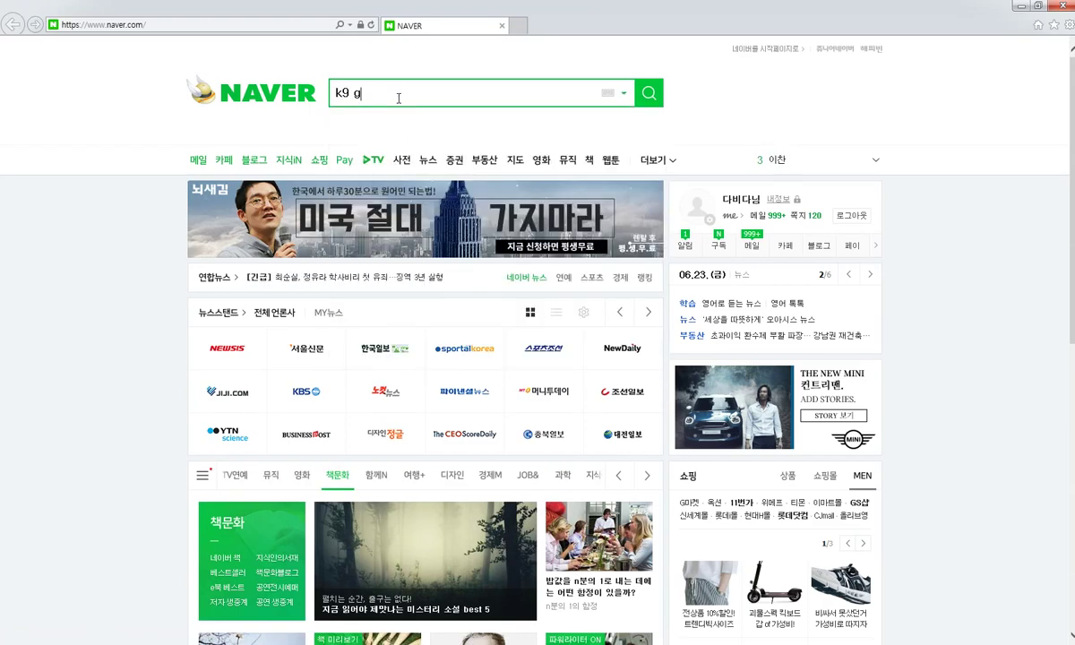
key(Return)
click(343, 470)
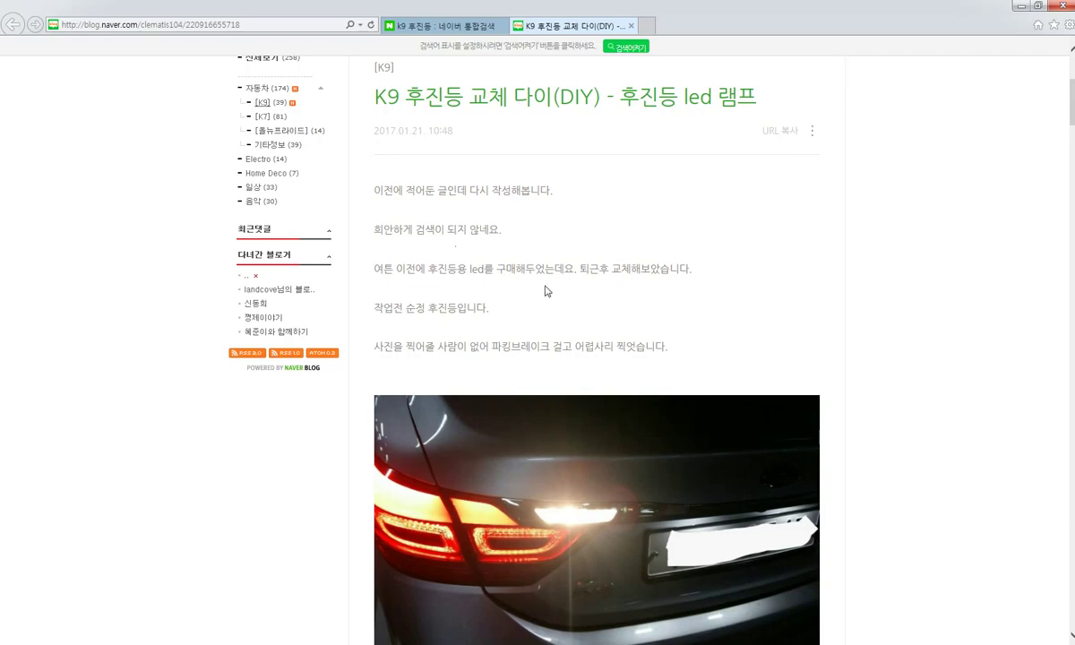
scroll(873, 360, down, 15)
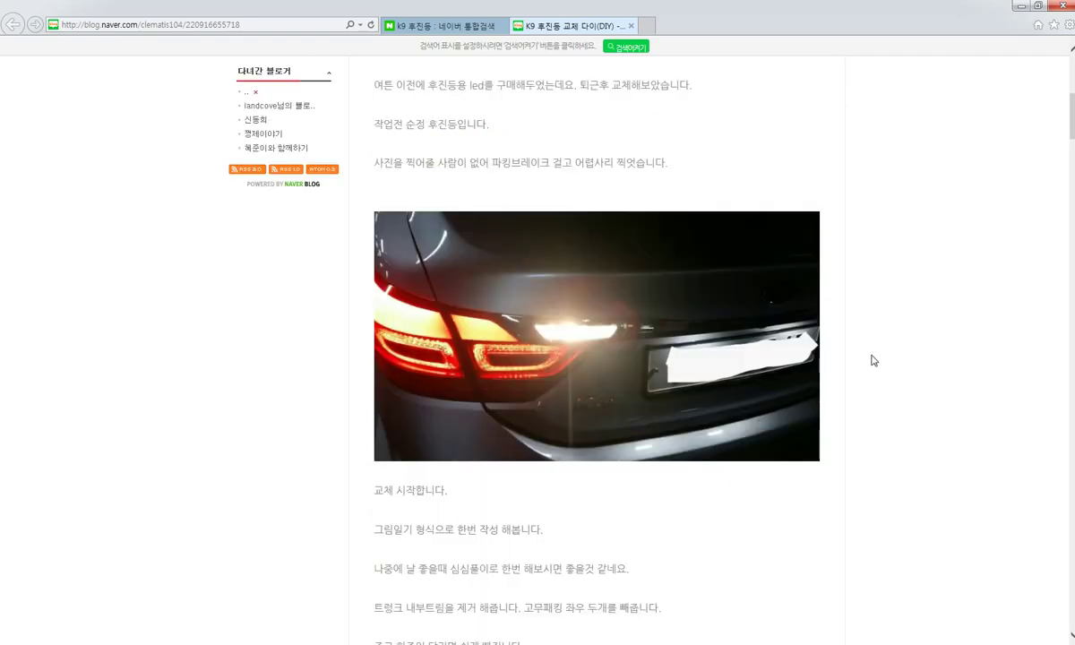
scroll(873, 360, down, 15)
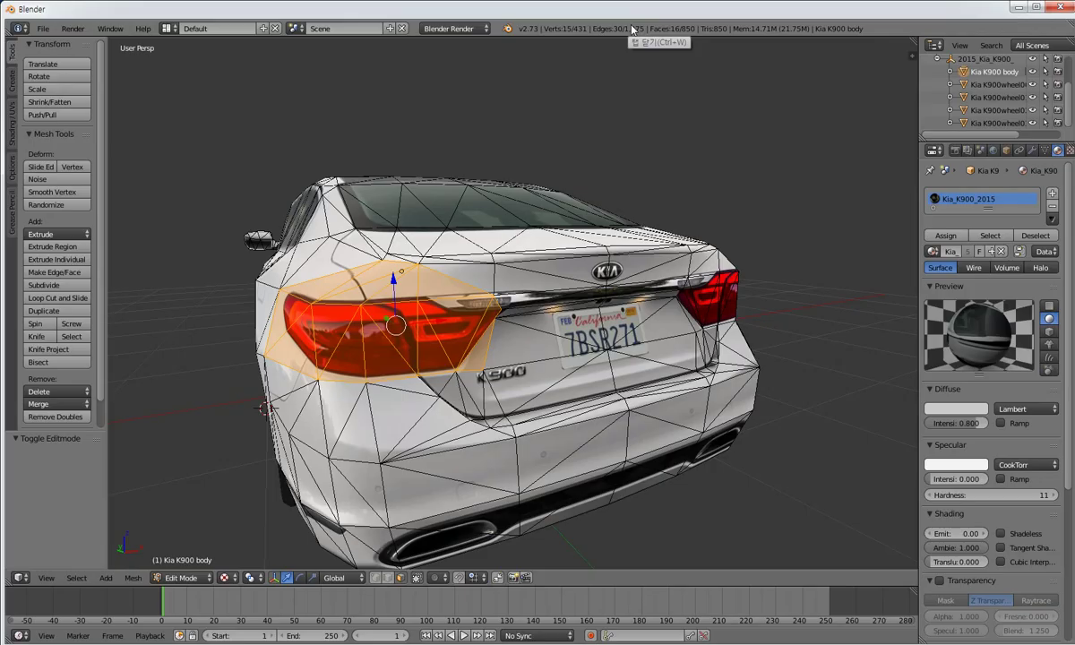
Extend the left tail light selection in Blender to the reversing light, chrome trim and adjoining trunk-lid faces.
scroll(583, 297, up, 5)
scroll(583, 297, down, 3)
shift+right_click(584, 298)
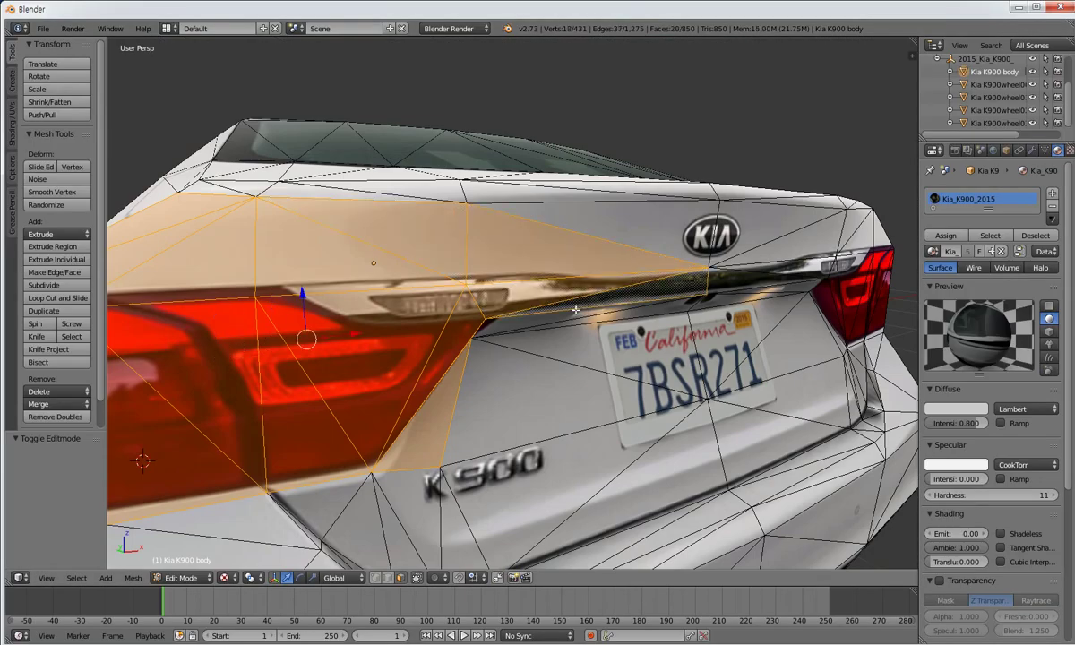
scroll(227, 389, down, 4)
scroll(523, 317, up, 4)
shift+right_click(258, 299)
shift+right_click(289, 305)
shift+right_click(308, 331)
scroll(308, 331, down, 5)
shift+right_click(362, 339)
middle_drag(361, 338, 376, 346)
Switch to GIMP and load the Kia_K900_2015.png texture.
click(24, 643)
click(55, 410)
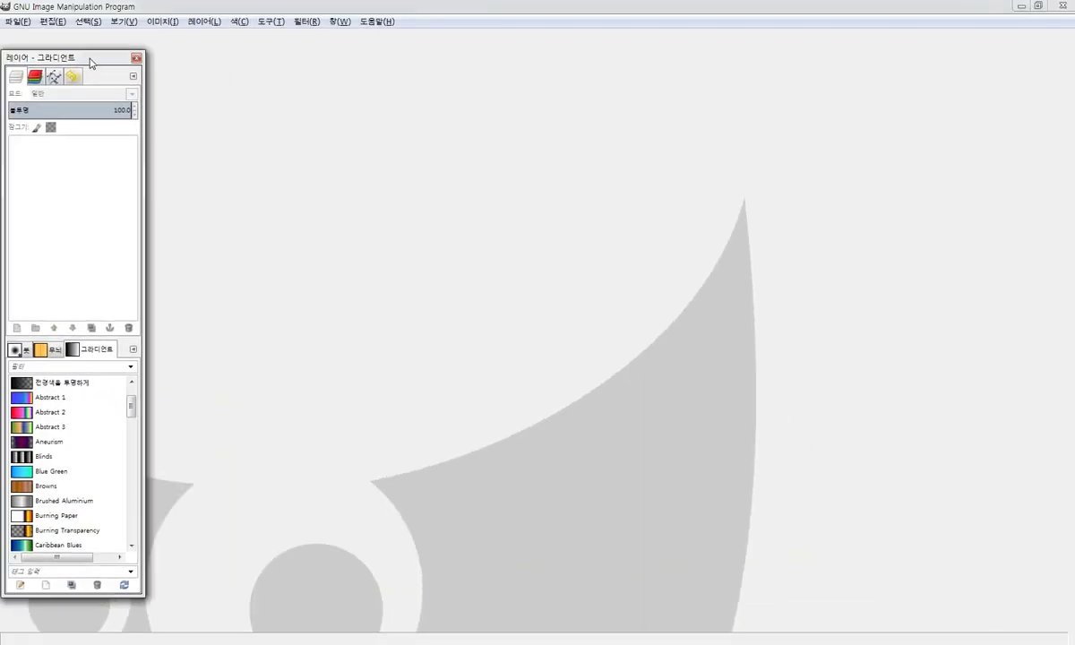
click(17, 22)
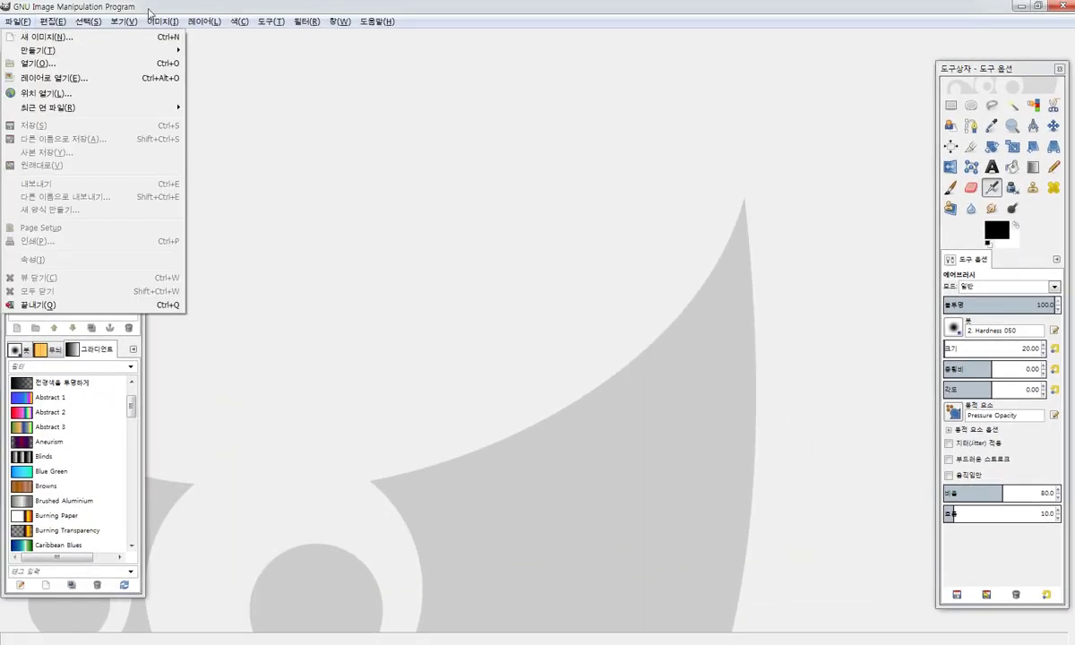
click(149, 12)
drag(499, 254, 499, 644)
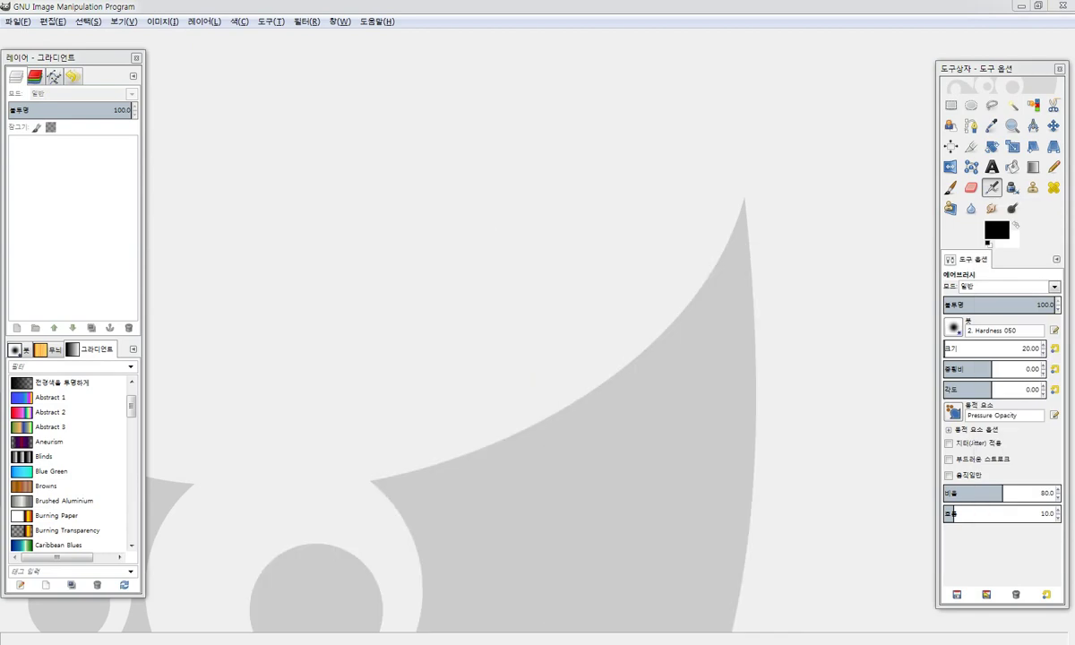
drag(499, 644, 506, 305)
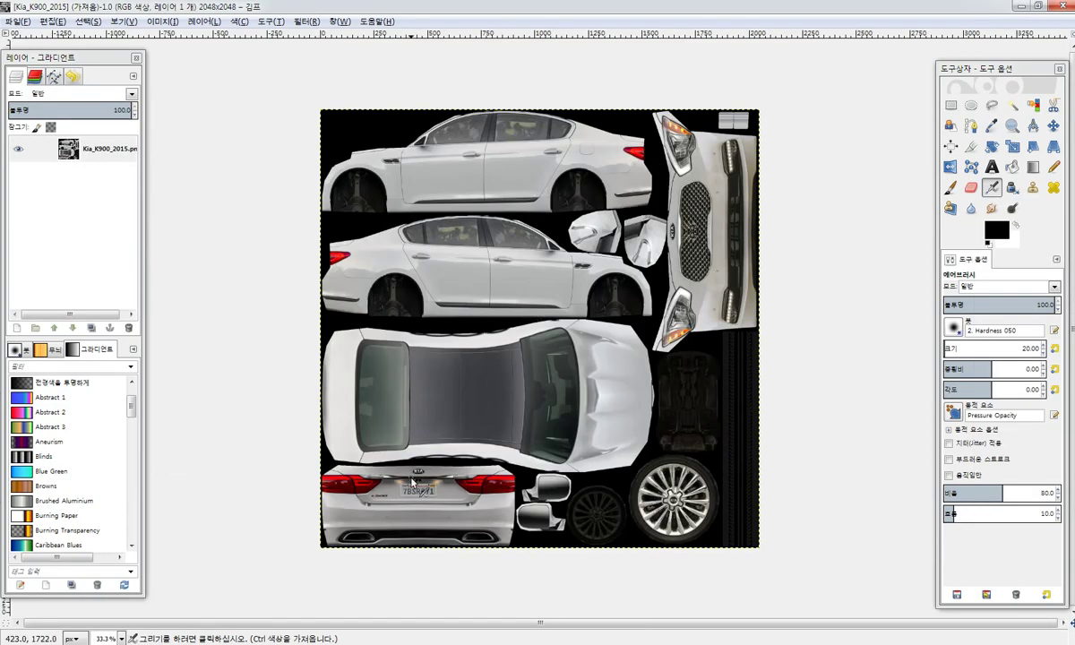
Mark a rectangular selection of about 256 × 210 px around the left tail light in the texture.
ctrl+scroll(359, 501, up, 5)
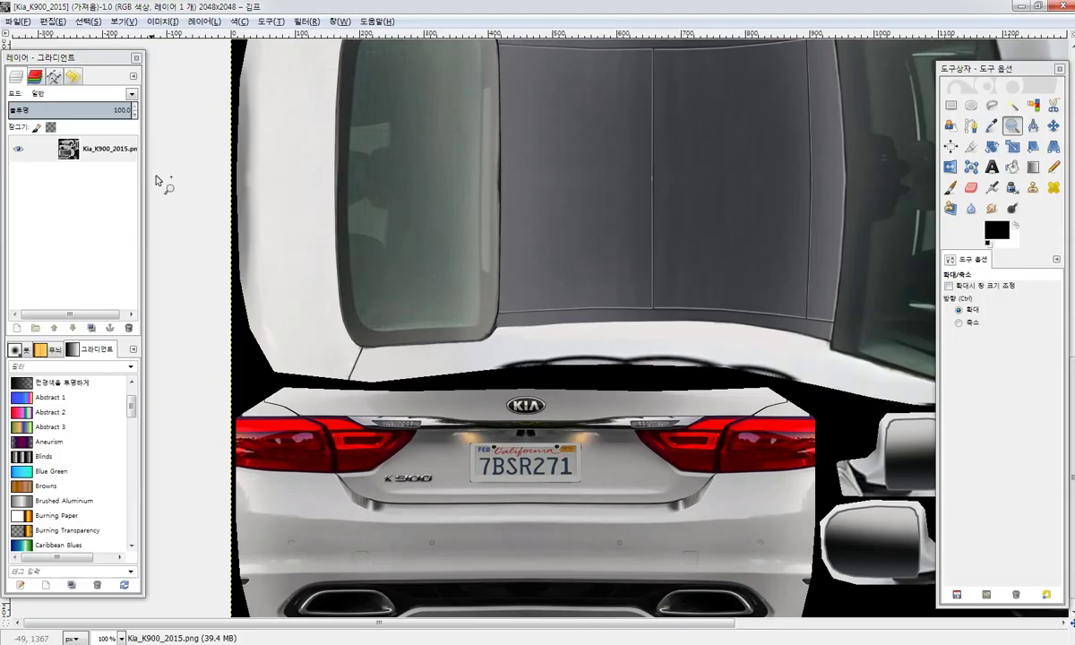
drag(233, 363, 438, 494)
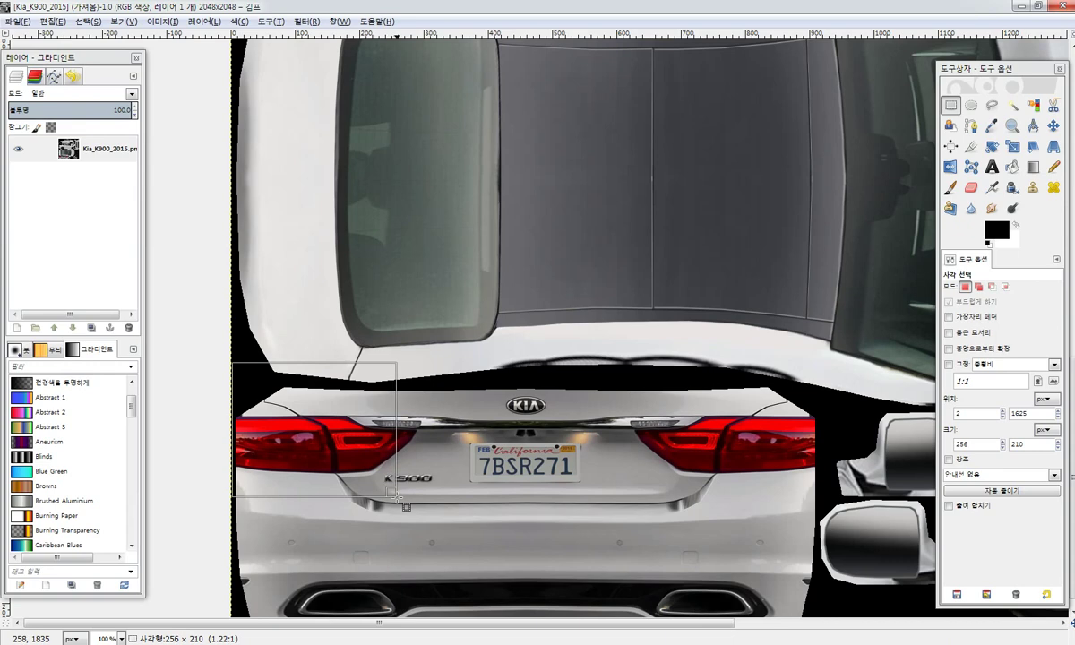
drag(396, 497, 396, 497)
key(z)
ctrl+click(519, 359)
ctrl+click(595, 259)
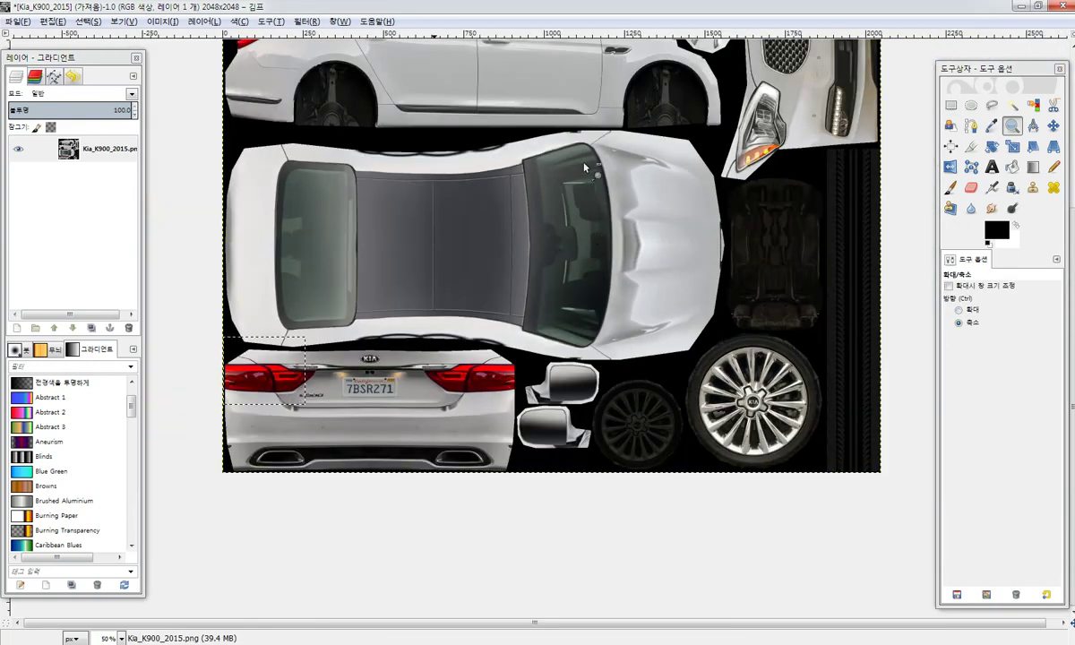
ctrl+click(584, 167)
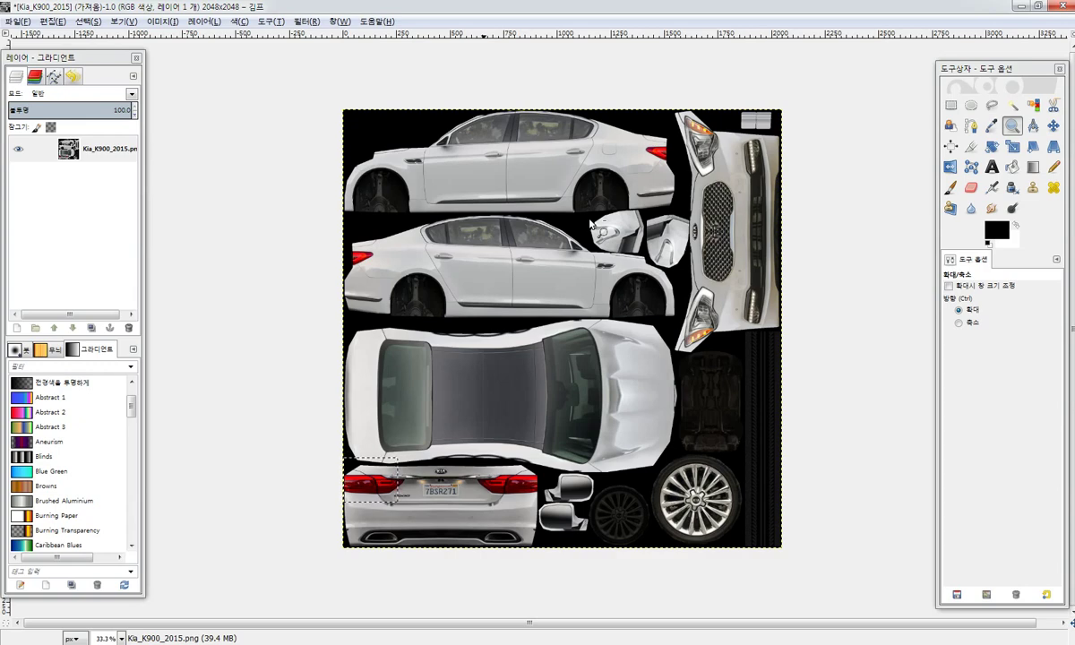
Make a 512 × 512 px square selection over the left part of the car's rear, including tail light and bumper.
click(359, 491)
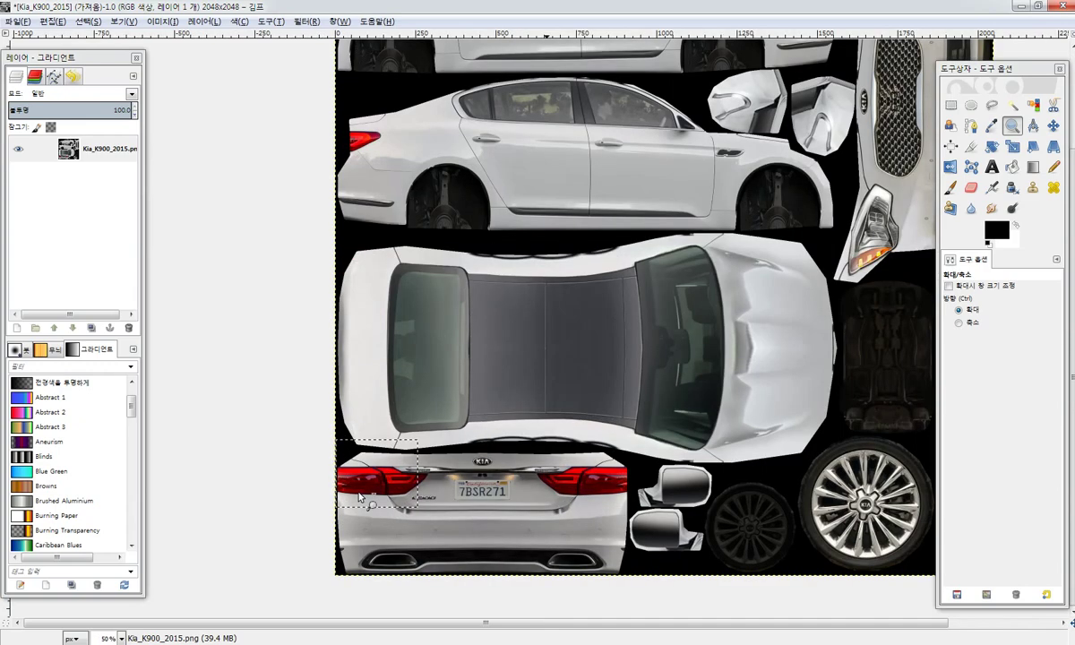
click(358, 490)
click(359, 491)
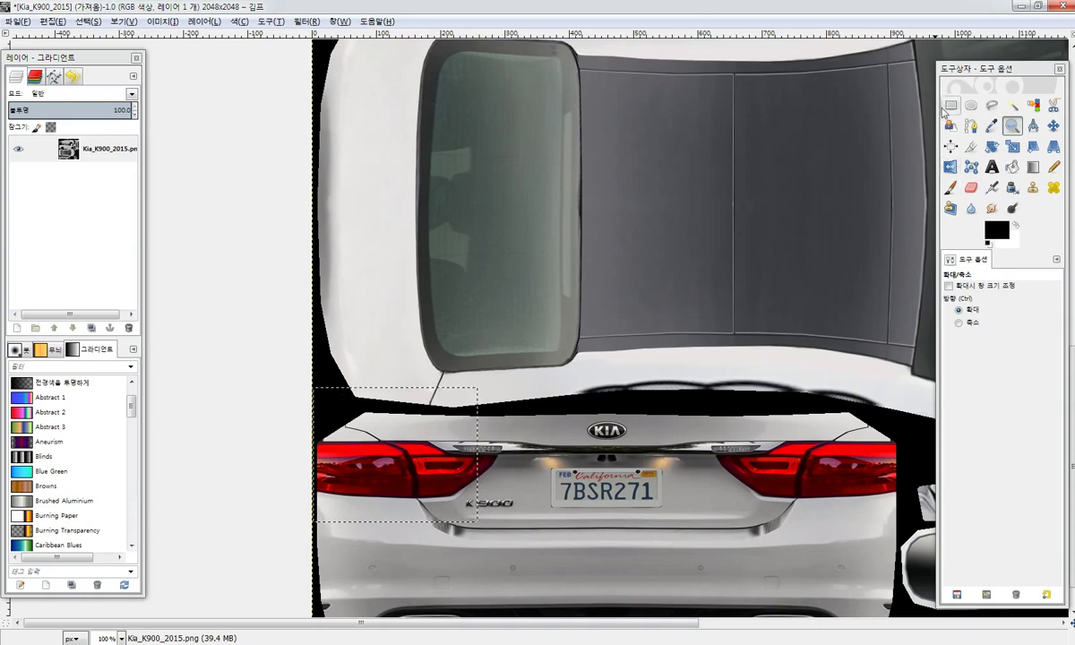
key(r)
click(318, 394)
drag(315, 380, 640, 612)
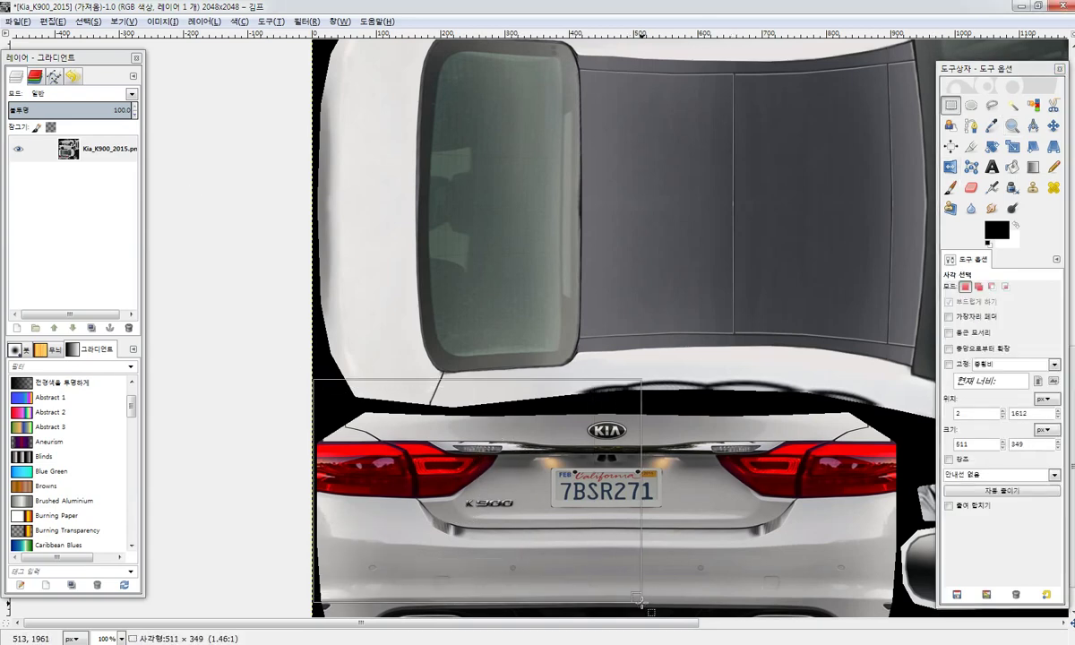
scroll(631, 542, down, 2)
drag(313, 288, 644, 614)
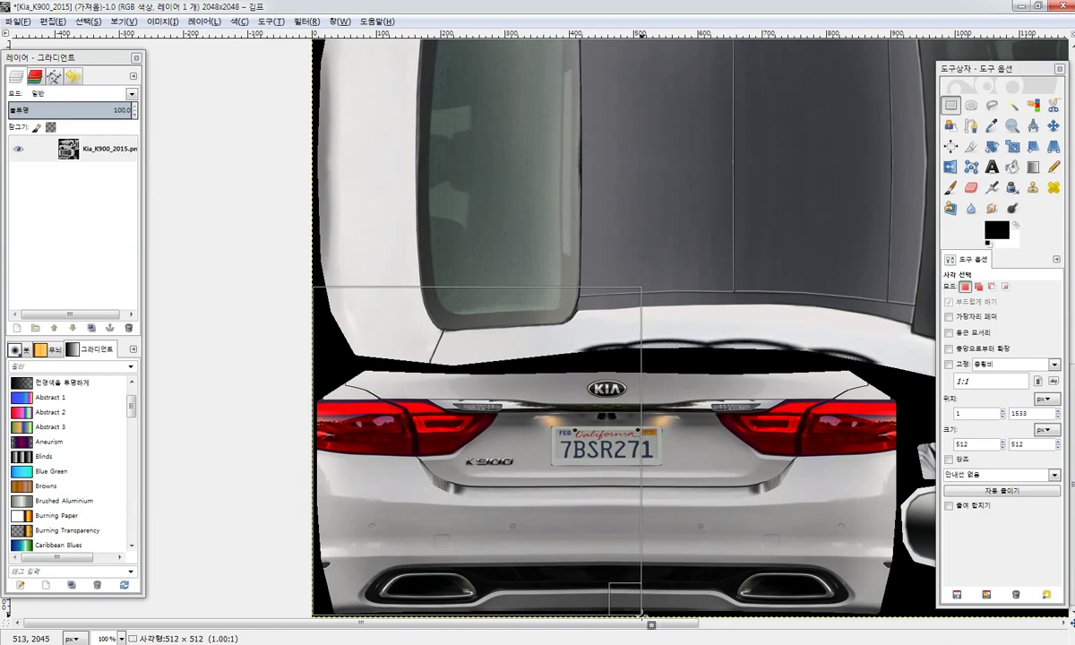
drag(644, 615, 641, 614)
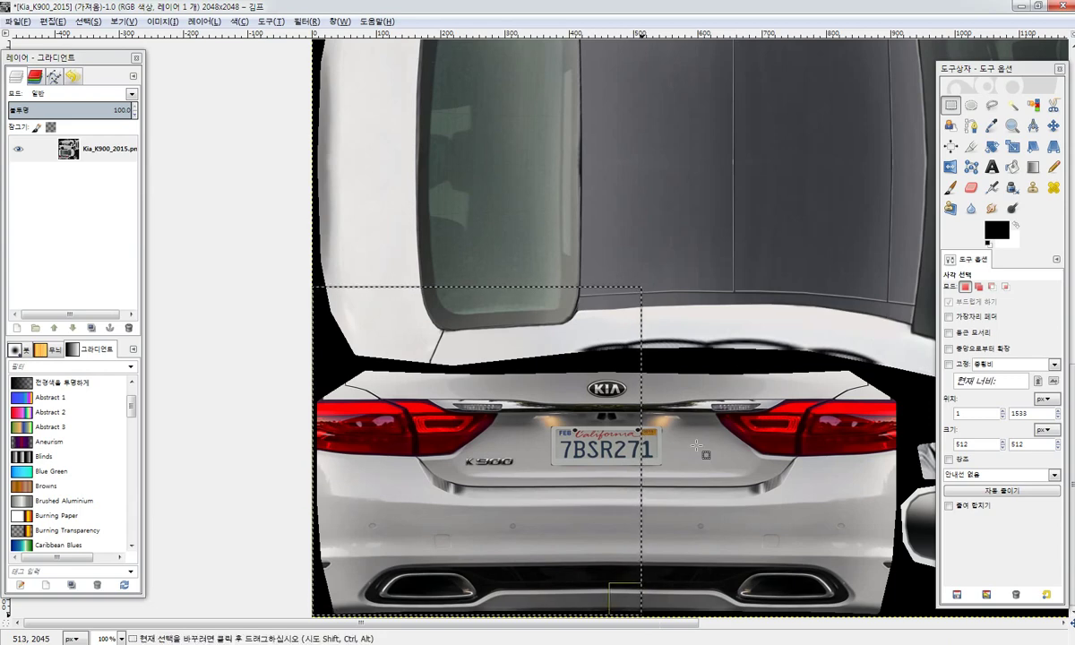
Copy the selected texture area and create a new 512 × 512 px image with a transparent background.
key(ctrl+c)
click(18, 21)
click(45, 38)
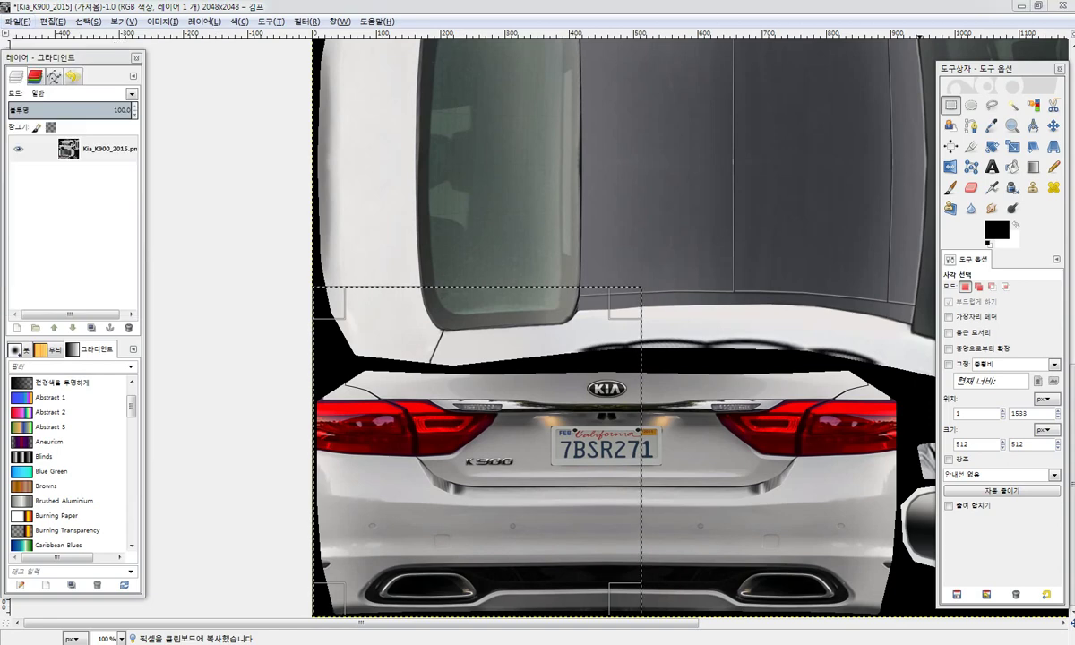
click(416, 294)
click(535, 362)
click(551, 420)
text(512)
key(Tab)
text(512)
key(Return)
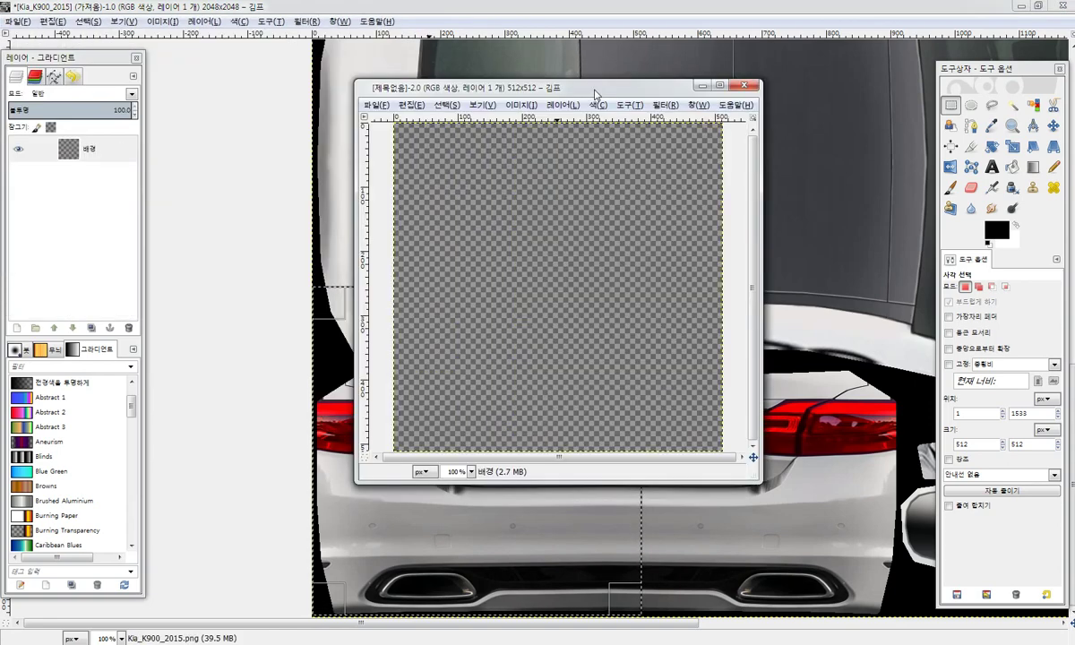
Paste the copied rear section into the new image and reposition it, checking the coverage against the Blender model.
key(ctrl+v)
click(1053, 126)
mouse_move(574, 287)
mouse_down()
mouse_move(617, 263)
mouse_move(564, 285)
mouse_up()
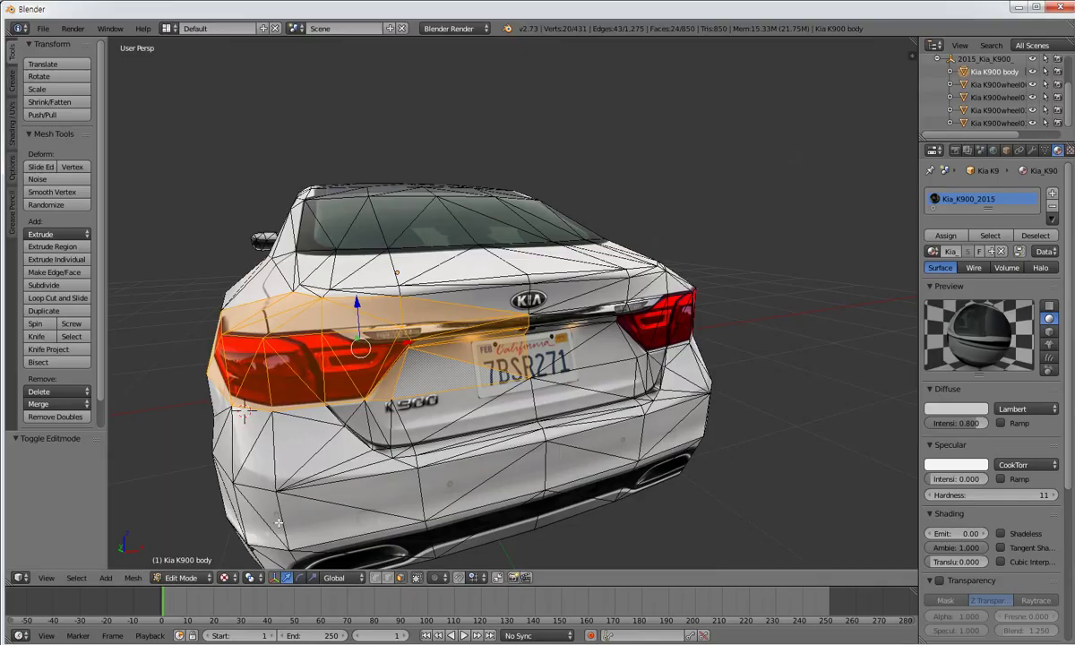
middle_drag(527, 464, 649, 428)
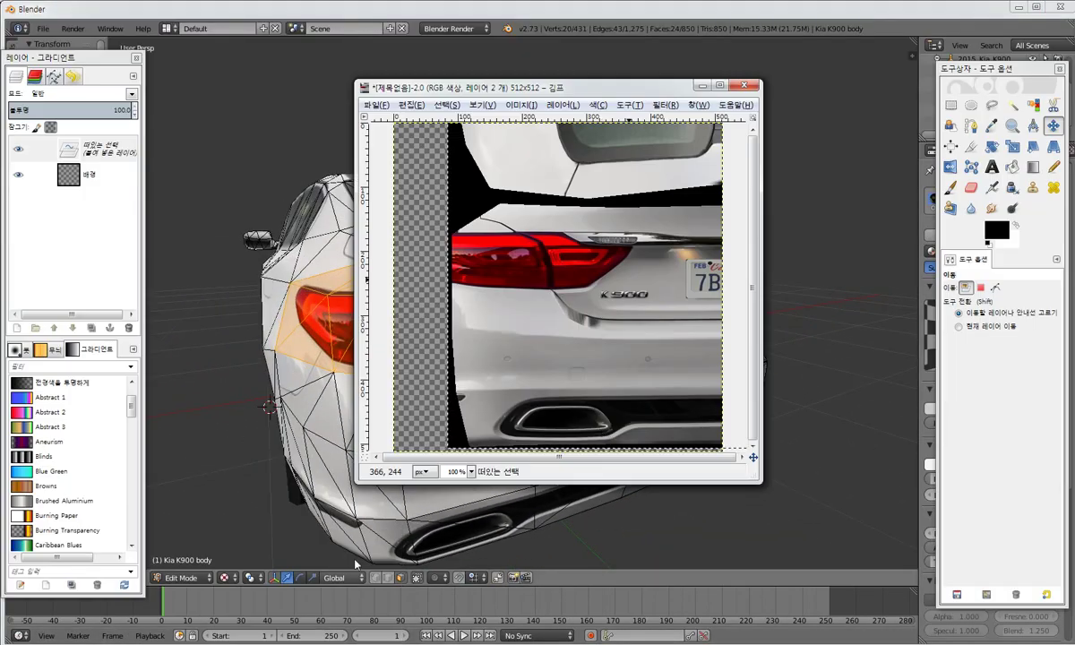
drag(637, 377, 611, 378)
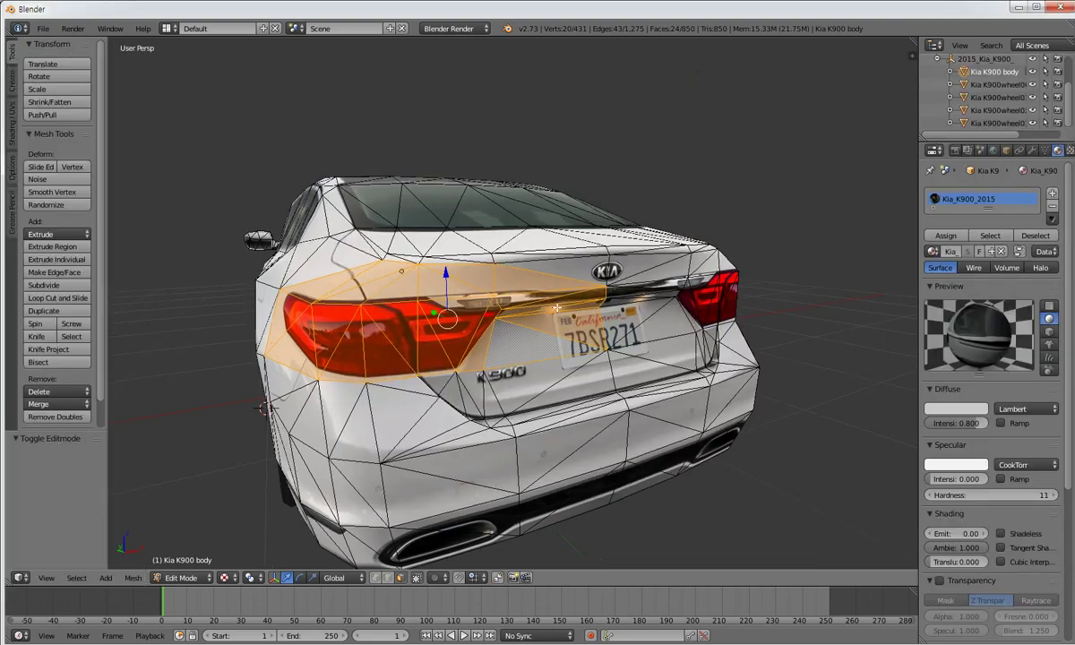
Select the trunk-lid and chrome trim faces between the two tail lights on the Blender model and subdivide them once.
middle_drag(557, 307, 498, 302)
right_click(434, 307)
shift+right_click(421, 291)
shift+right_click(455, 299)
shift+right_click(479, 308)
shift+right_click(474, 315)
scroll(517, 333, up, 3)
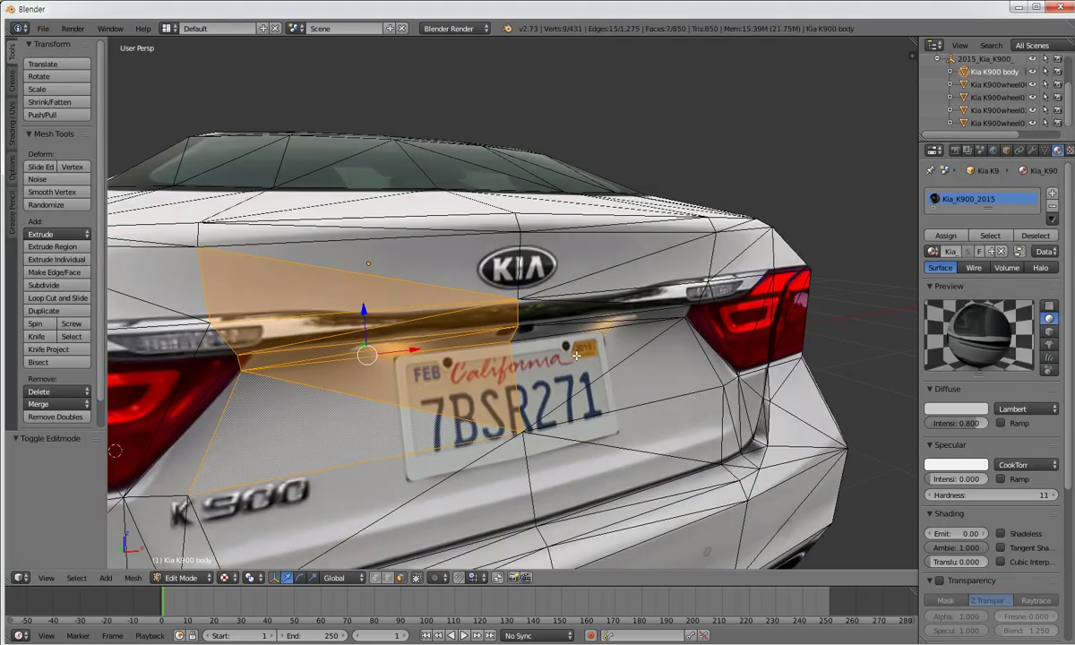
scroll(531, 335, down, 3)
middle_drag(531, 335, 493, 339)
shift+right_click(493, 315)
shift+right_click(496, 319)
shift+right_click(500, 323)
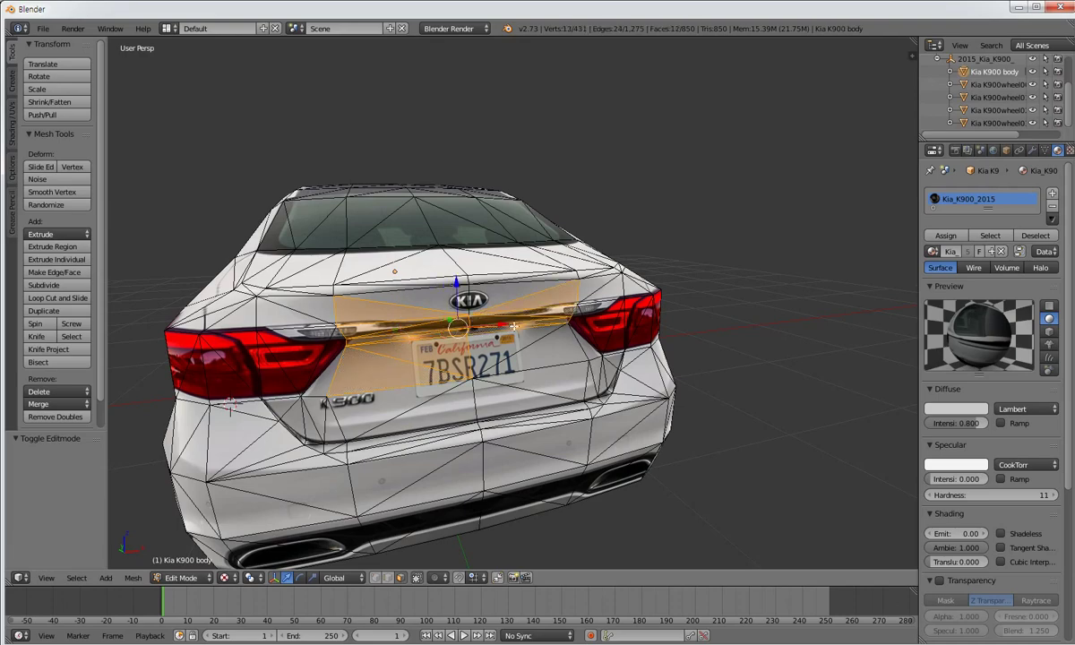
click(45, 285)
Select the subdivided trunk-lid faces around the left reversing light, from above the chrome trim down to the plate area.
right_click(356, 298)
middle_drag(341, 289, 394, 341)
shift+right_click(390, 340)
shift+right_click(367, 328)
scroll(364, 343, up, 4)
shift+right_click(260, 395)
shift+right_click(279, 410)
shift+right_click(299, 435)
shift+right_click(306, 460)
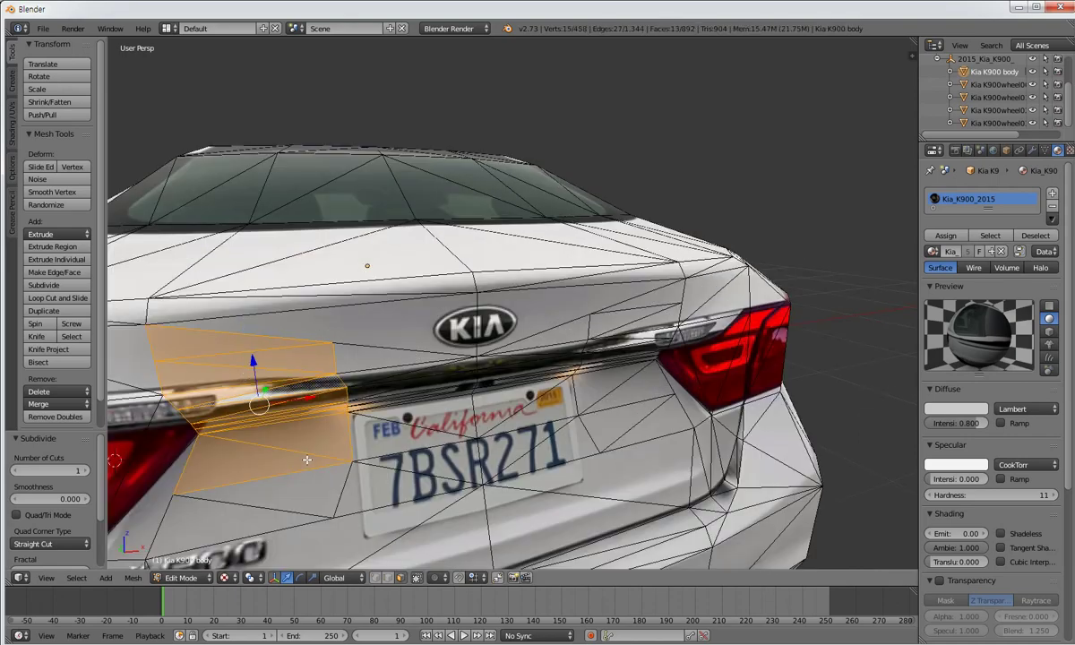
Add the left tail light faces to the selection, including those wrapping around the rear corner.
middle_drag(306, 460, 449, 426)
shift+right_click(449, 427)
drag(322, 331, 361, 434)
middle_drag(361, 435, 426, 417)
key(b)
drag(409, 292, 573, 452)
middle_drag(367, 395, 451, 377)
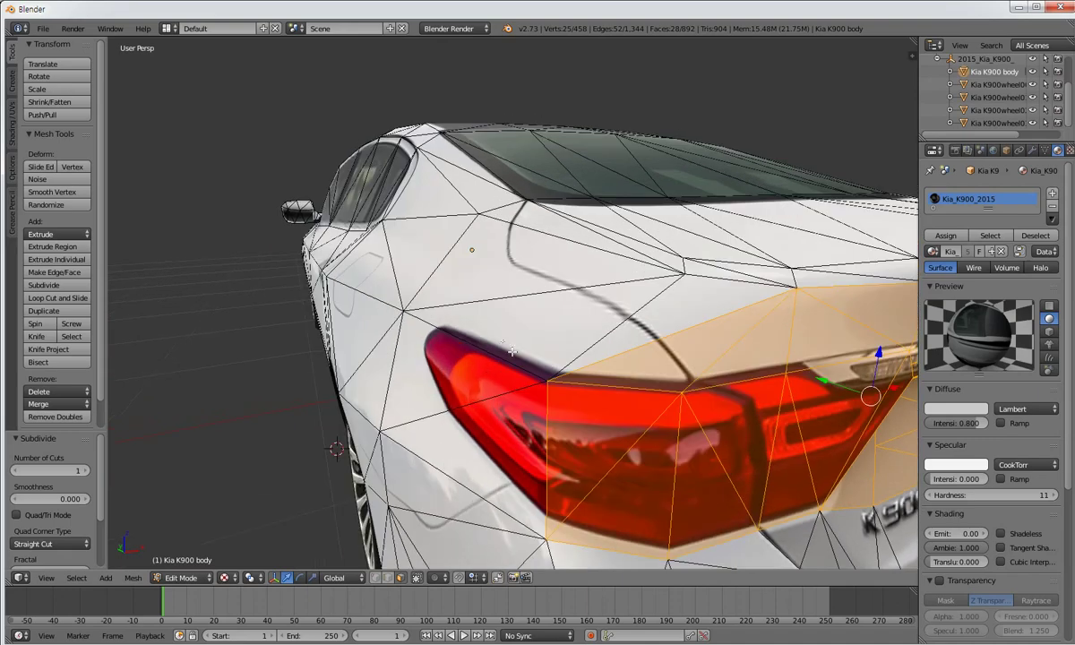
key(b)
drag(481, 329, 542, 434)
Add the faces around the right tail light, including those wrapping around the rear corner, to the selection.
scroll(543, 434, down, 5)
middle_drag(716, 448, 502, 425)
key(b)
drag(456, 303, 490, 353)
key(b)
drag(422, 300, 430, 344)
key(b)
drag(371, 290, 372, 318)
middle_drag(372, 318, 385, 309)
key(b)
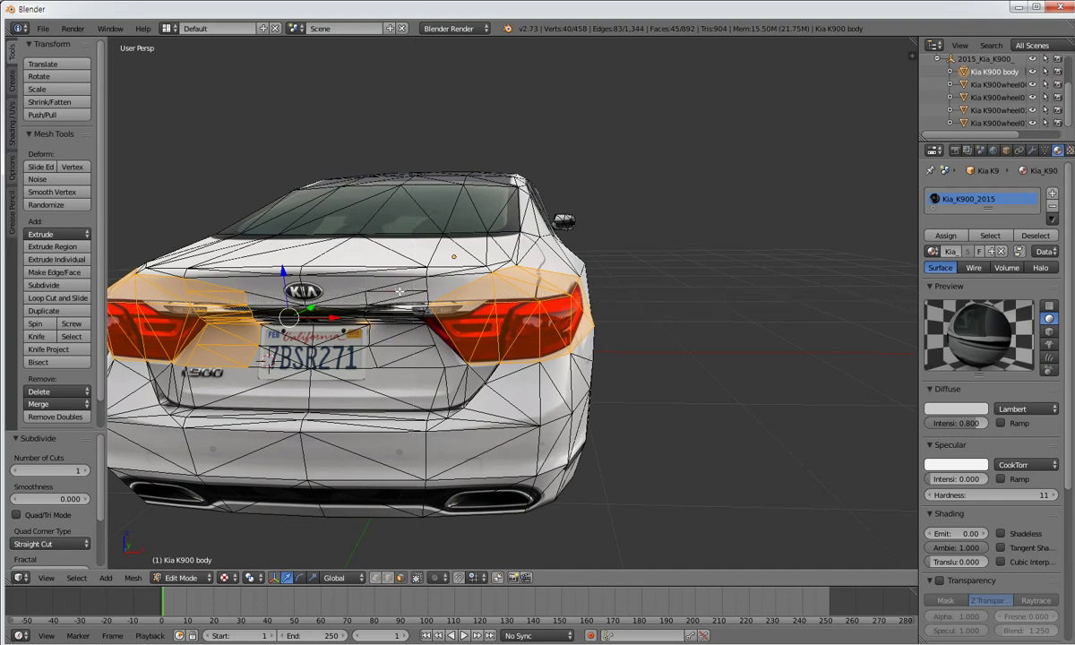
drag(370, 270, 448, 361)
Separate the selected tail light faces from the car body into their own object.
middle_drag(446, 363, 377, 528)
scroll(398, 391, up, 4)
scroll(401, 387, down, 4)
key(p)
click(471, 388)
Select the separated light object in Object Mode, enter Edit Mode on it and select its whole mesh.
click(193, 578)
click(193, 561)
right_click(359, 371)
click(203, 578)
click(201, 547)
key(a)
Split the 3D view into a second area showing the UV/Image Editor and select the light UVs there.
drag(913, 41, 463, 268)
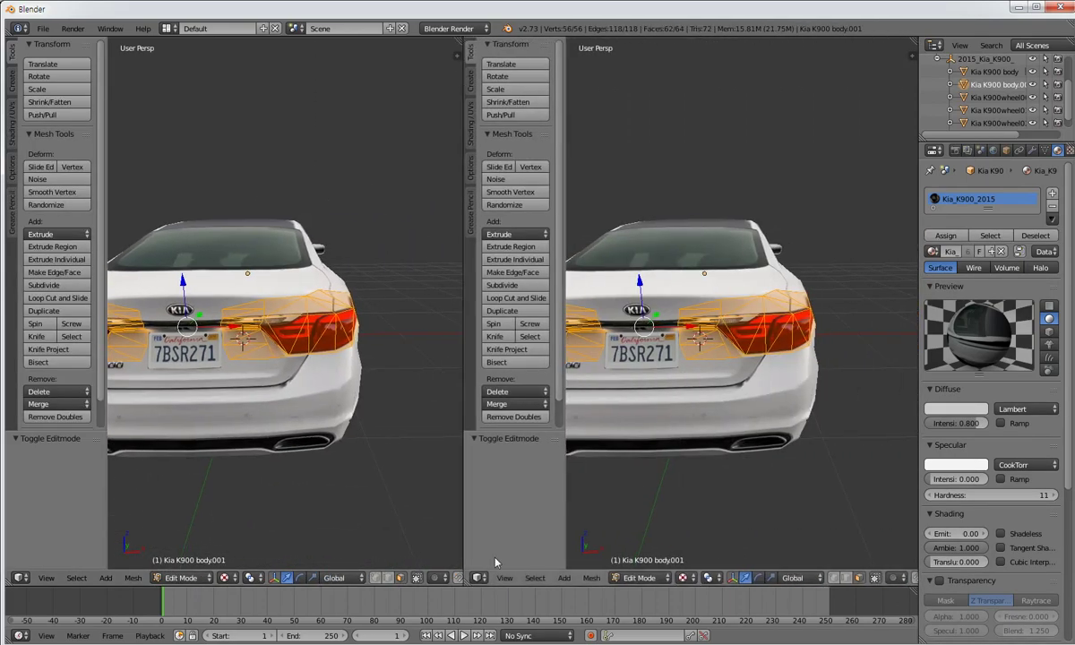
click(478, 577)
click(511, 480)
key(Home)
key(b)
drag(537, 130, 654, 269)
Compare the light UVs with the GIMP crop and shift the pasted rear section right, leaving an empty strip about 125 px wide.
click(325, 591)
click(227, 616)
click(325, 593)
drag(636, 254, 673, 257)
key(alt+Tab)
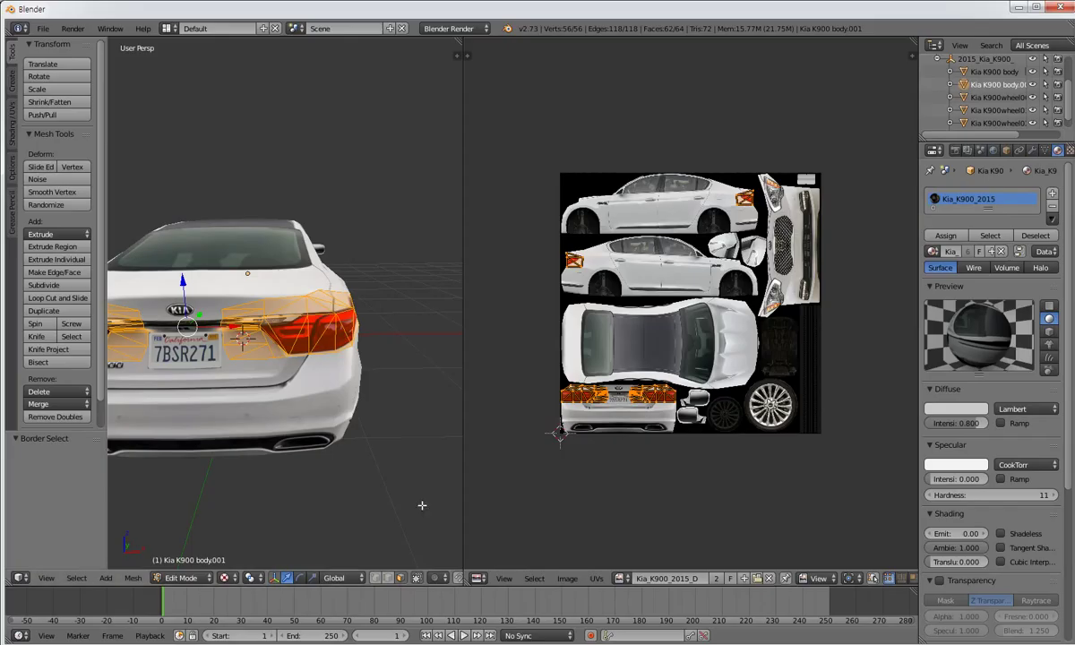
scroll(598, 427, up, 6)
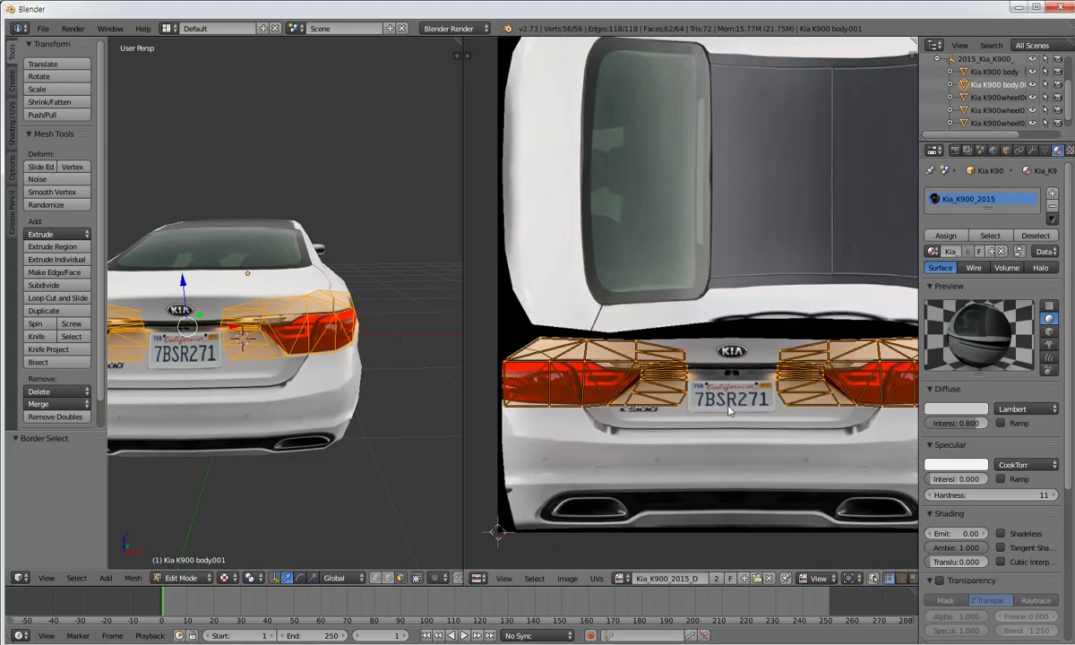
middle_drag(761, 394, 814, 376)
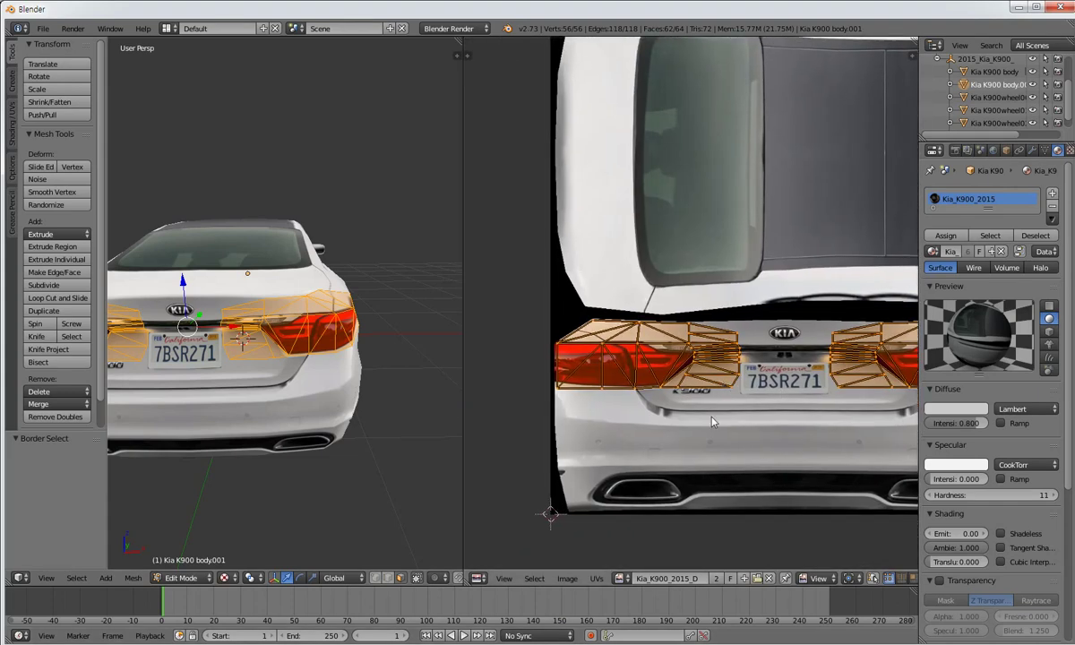
key(alt+Tab)
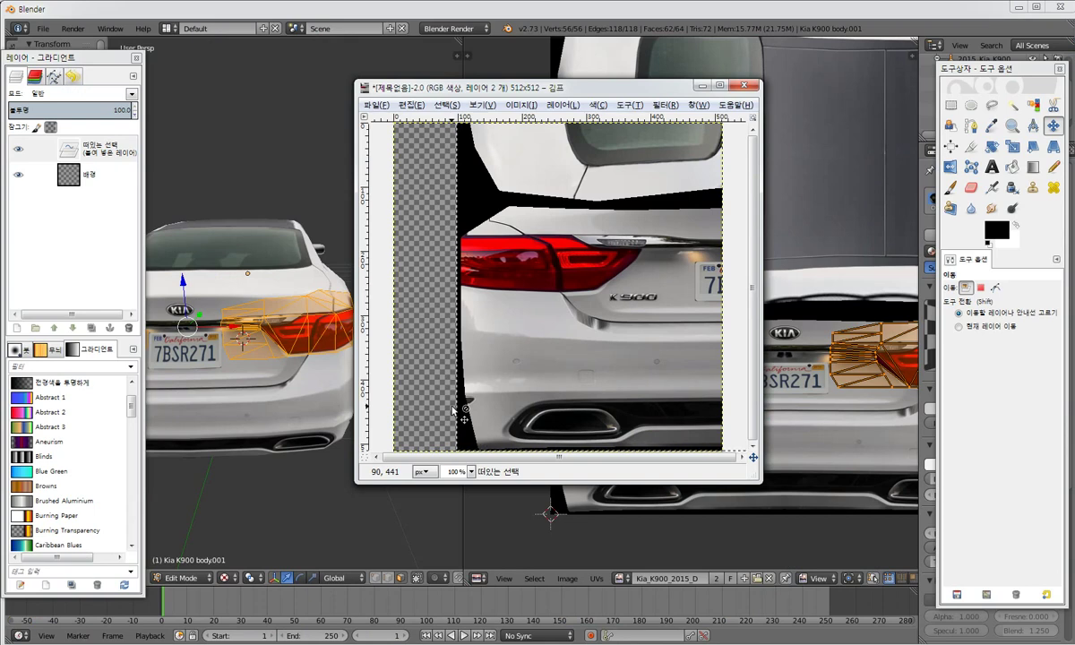
drag(645, 304, 663, 303)
key(alt+Tab)
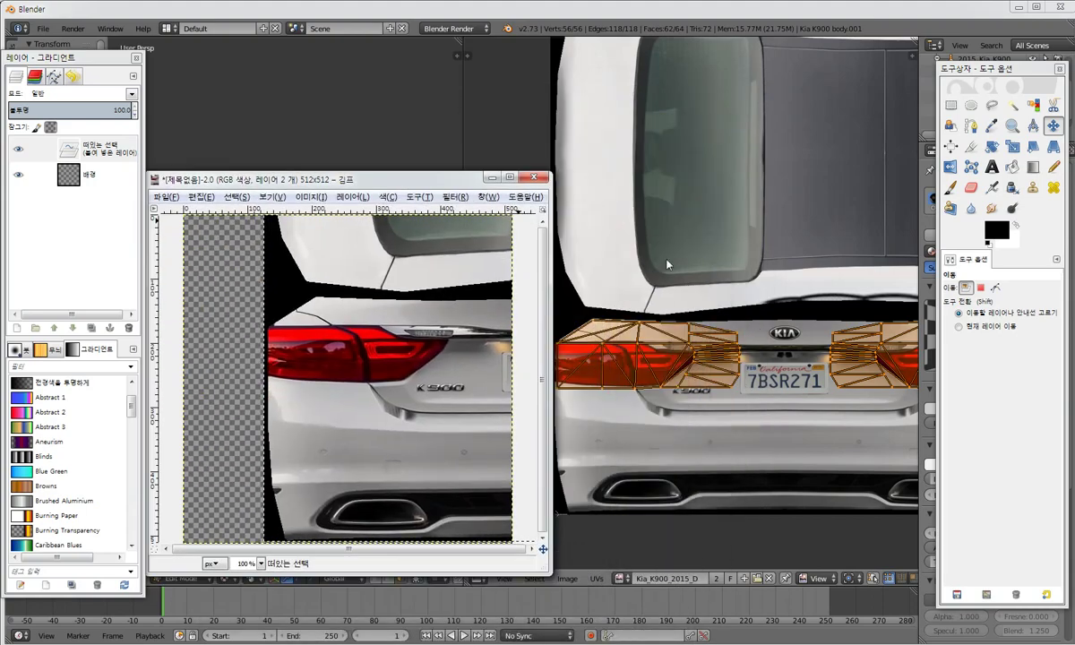
key(alt+Tab)
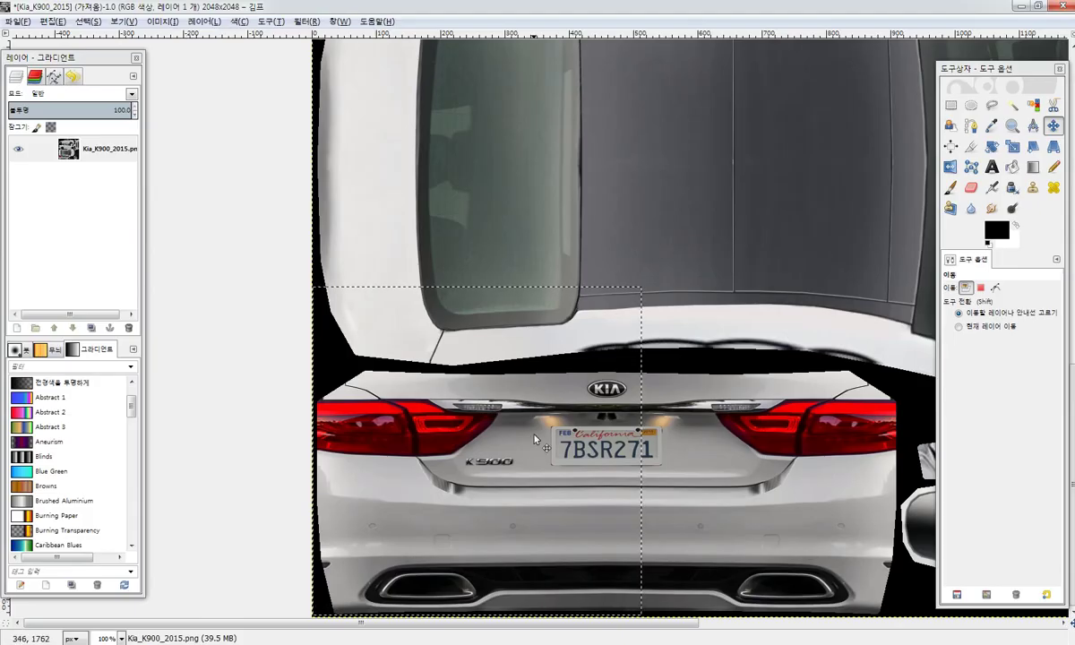
In the full car texture, select the tail light area at the rear of the upper side view and copy it.
ctrl+click(558, 300)
click(1053, 126)
drag(1021, 69, 1007, 62)
scroll(860, 162, up, 4)
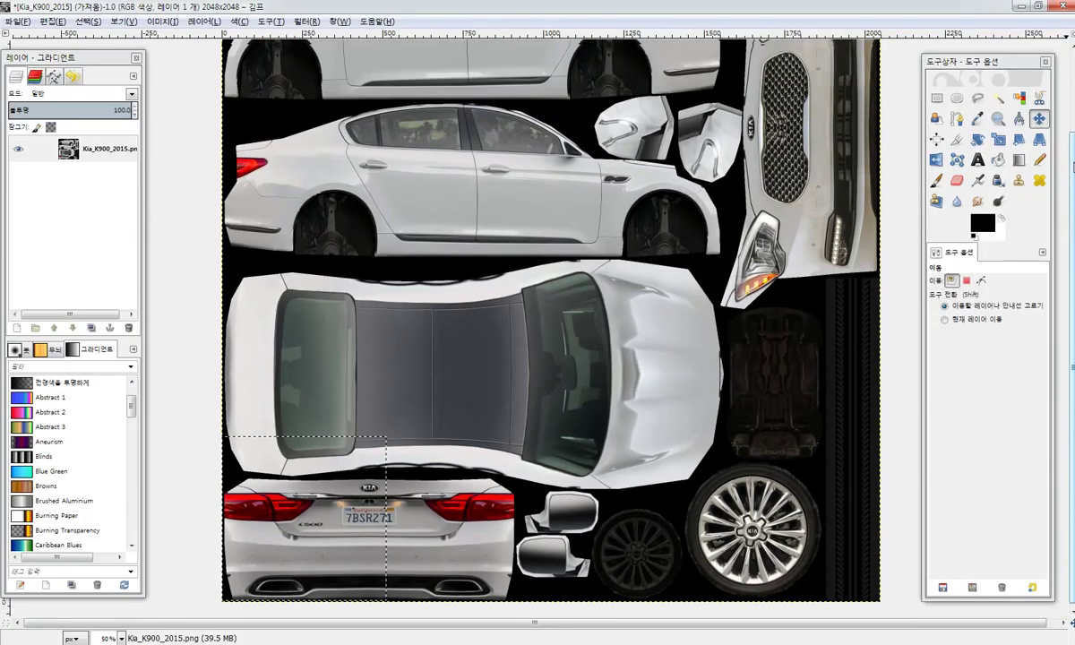
click(936, 98)
drag(661, 82, 718, 125)
key(ctrl+c)
Paste the copied side light into the 512 × 512 image and move it against the outer edge of the rear tail light.
click(260, 644)
click(333, 587)
drag(327, 180, 546, 1)
key(ctrl+v)
click(1038, 119)
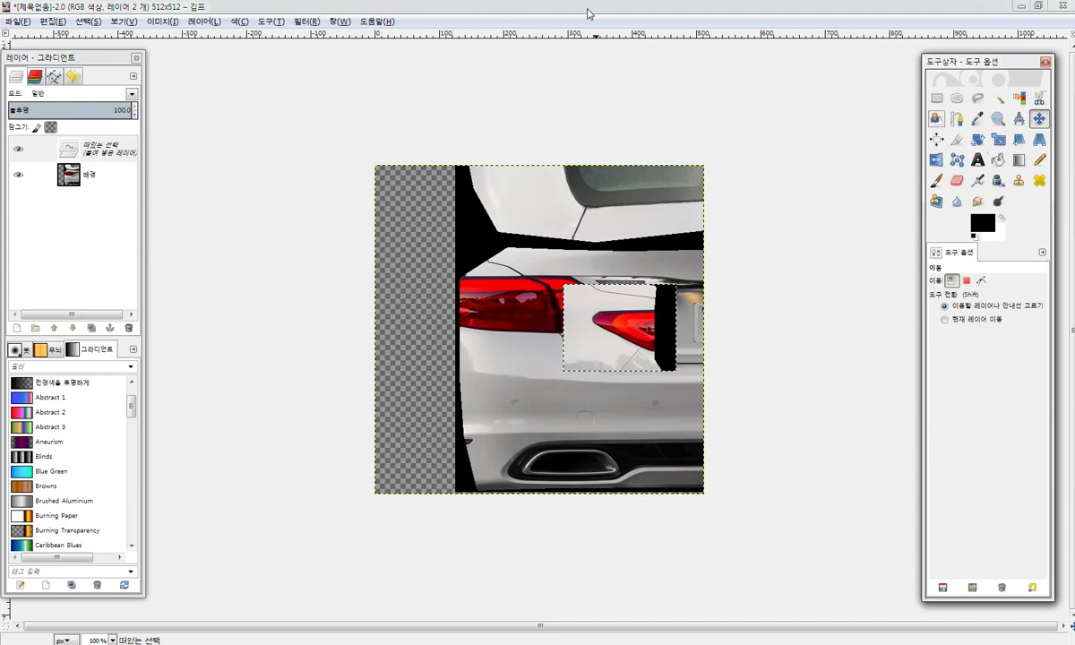
drag(603, 345, 391, 316)
Turn the floating side light into a new layer and remove its black area.
right_click(94, 157)
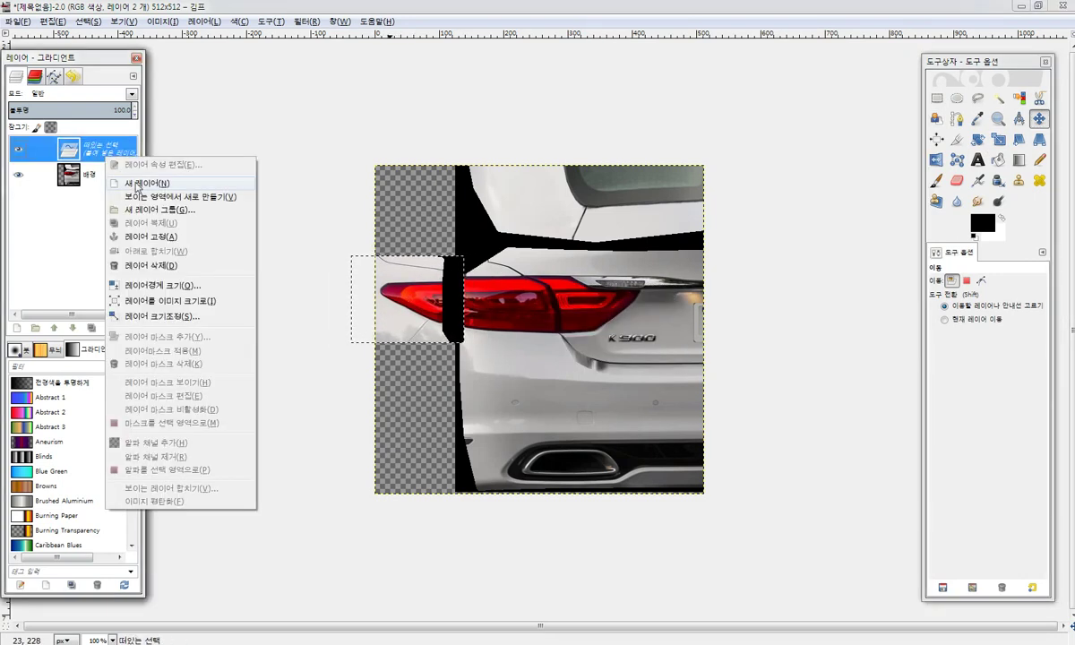
click(134, 183)
key(u)
click(1037, 120)
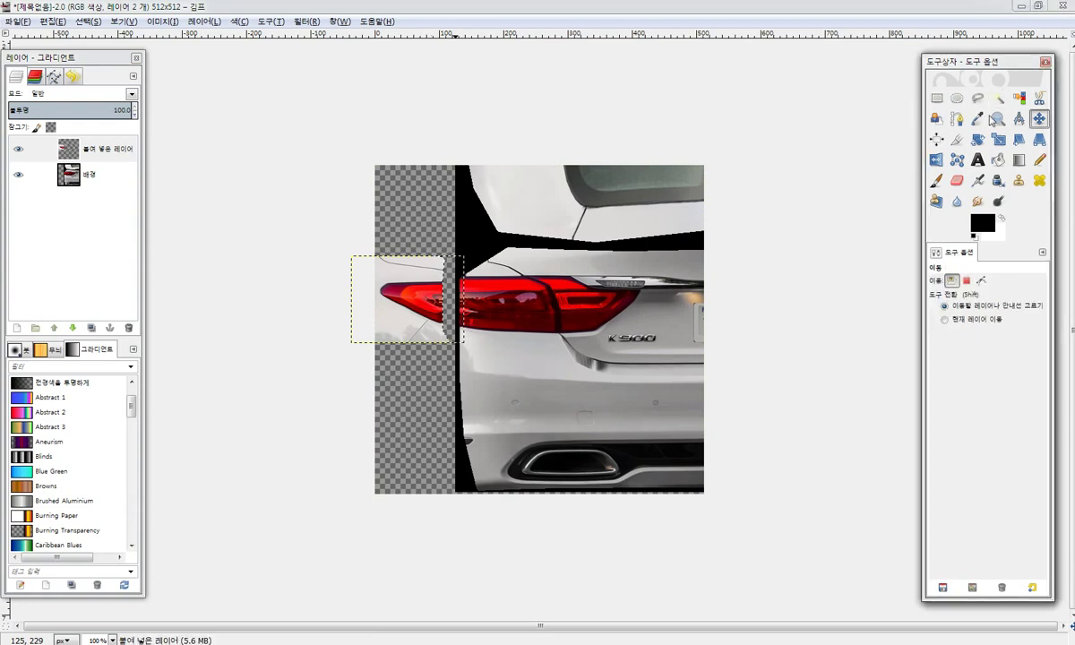
Clear the selection and move the background layer about 13 px left and 6 px down to meet the side light.
click(937, 99)
click(778, 179)
click(70, 177)
click(1034, 123)
drag(627, 376, 599, 387)
Save the layered image as k9.xcf and export it as k9_BackLight.png.
click(22, 22)
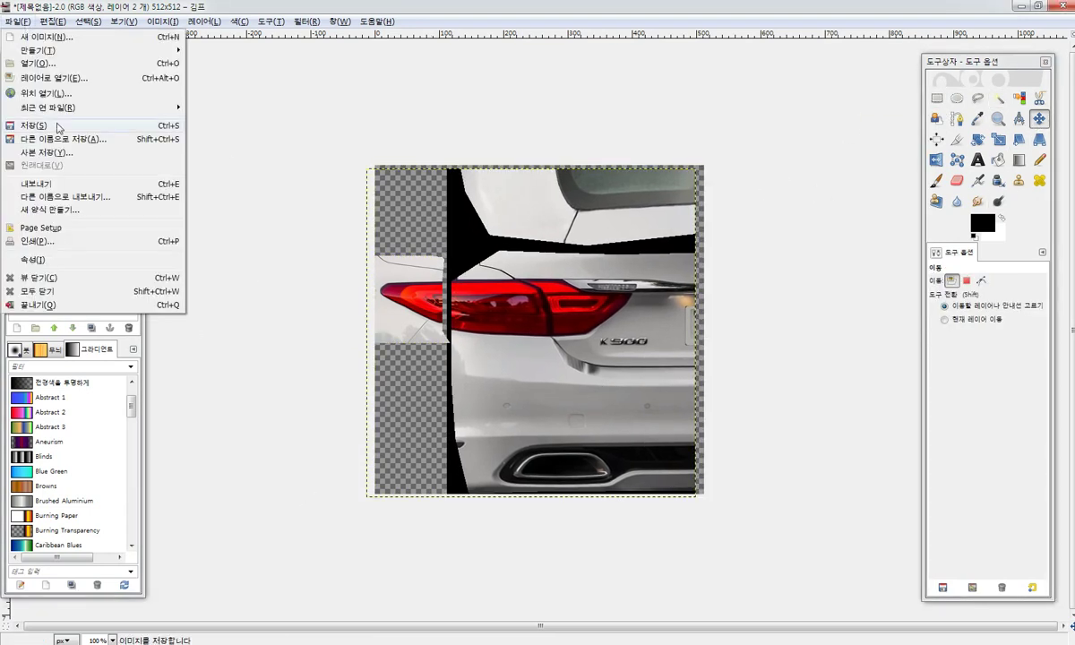
click(57, 127)
key(Escape)
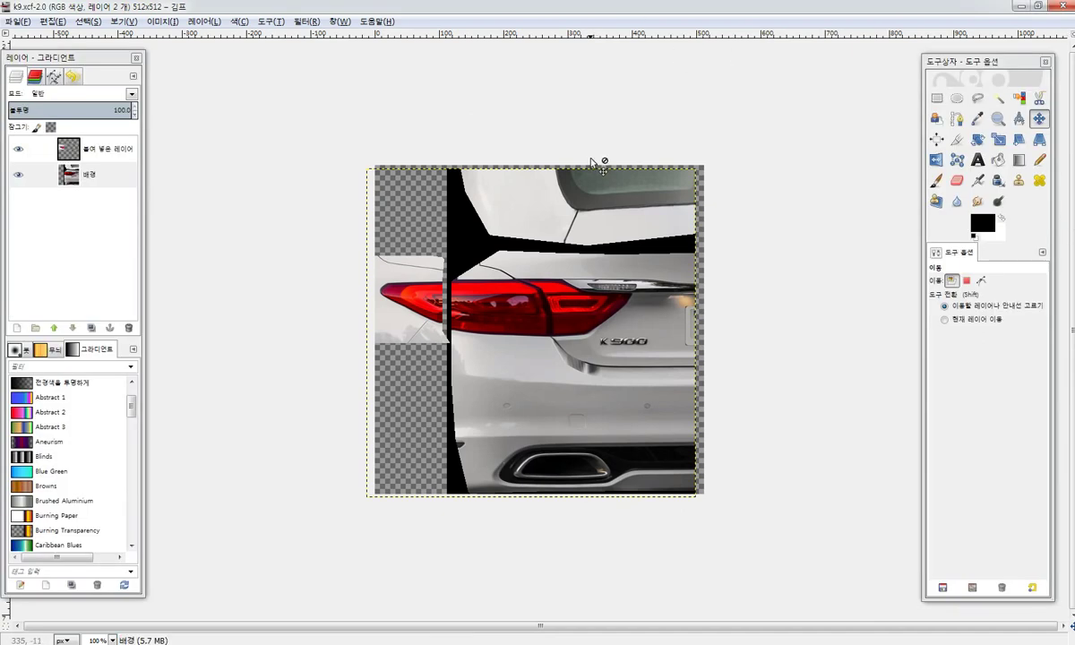
click(17, 22)
click(40, 306)
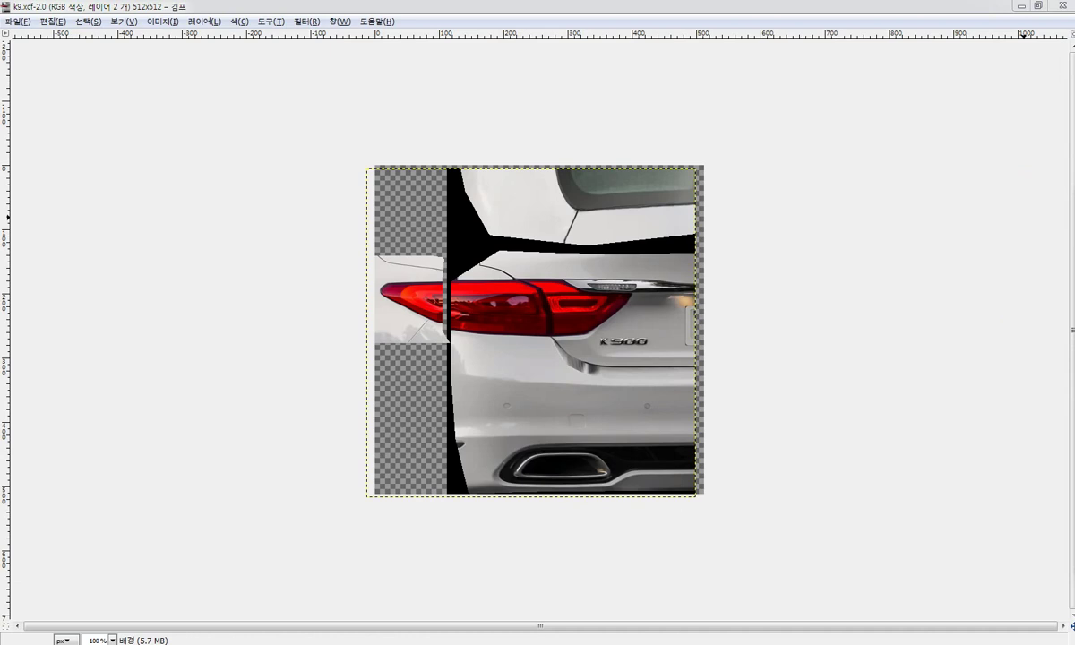
key(Tab)
Switch to Blender and replace the separated object's material with a new one named BackLight.
key(alt+Tab)
shift+middle_drag(241, 354, 356, 346)
middle_drag(767, 356, 719, 353)
click(1051, 207)
key(Tab)
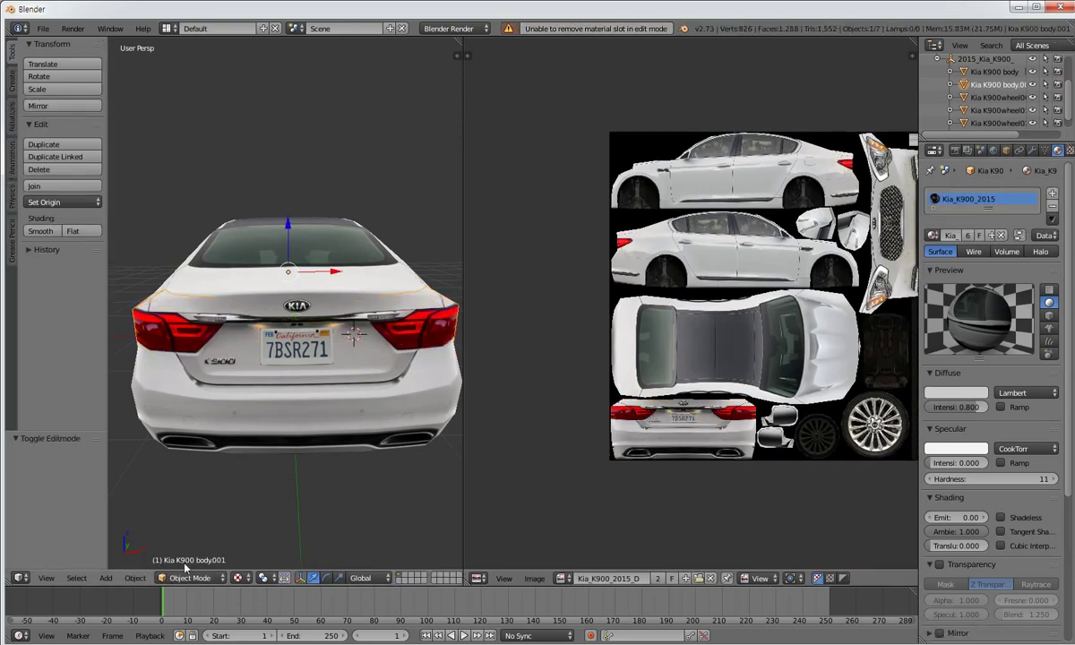
click(1051, 207)
click(960, 250)
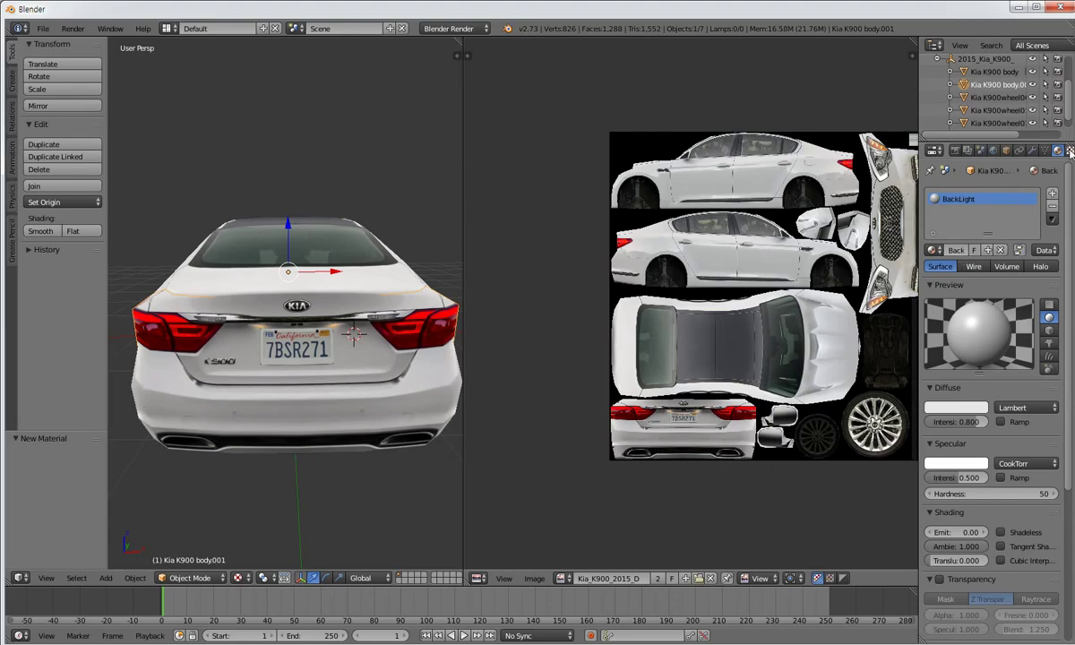
Add an image texture using k9_BackLight.png to the BackLight material and show that image on the light faces' UVs.
click(1069, 151)
click(983, 294)
click(1029, 497)
drag(200, 12, 1074, 41)
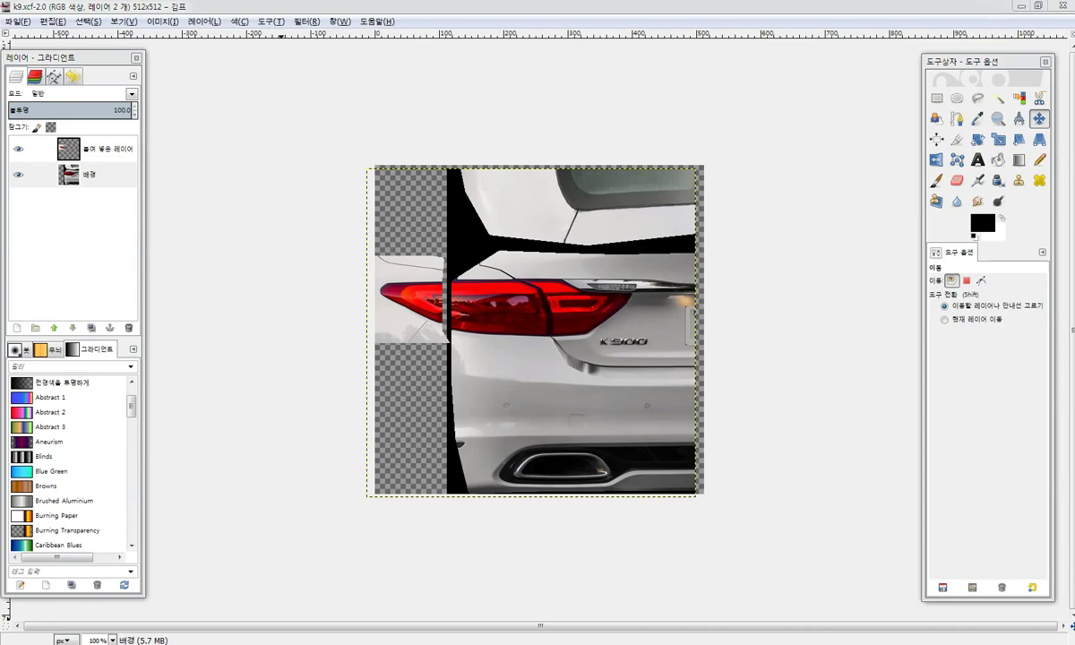
key(alt+Tab)
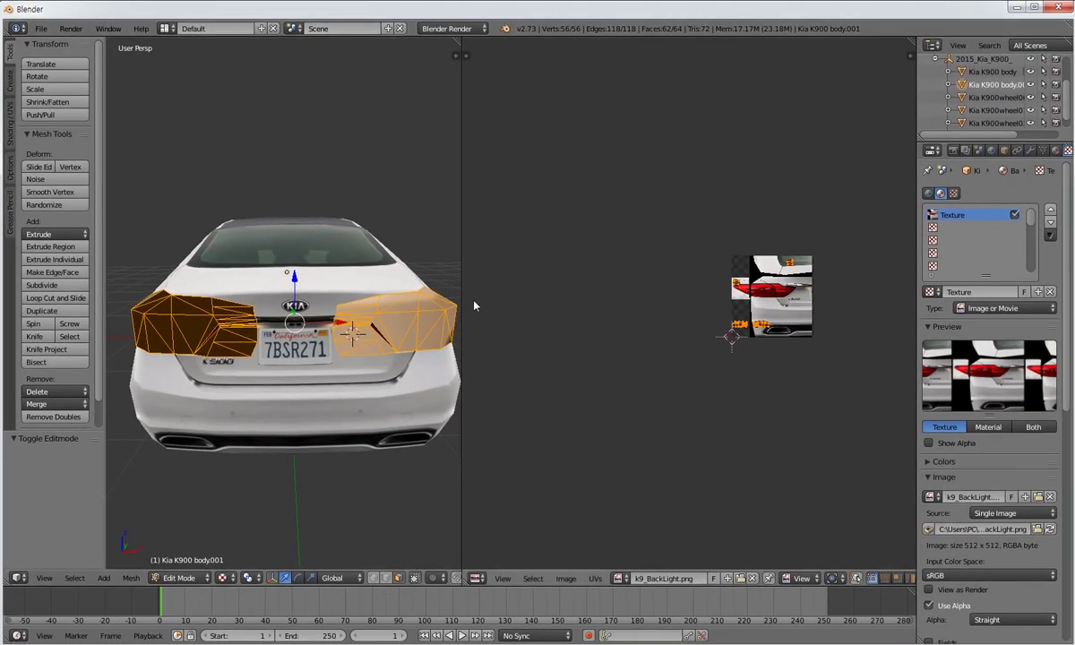
Show the UV editor's tool shelf and widen the UV editor area.
middle_drag(335, 319, 377, 346)
scroll(377, 346, up, 3)
scroll(743, 342, up, 2)
drag(619, 344, 492, 351)
scroll(718, 371, up, 3)
middle_drag(853, 355, 752, 359)
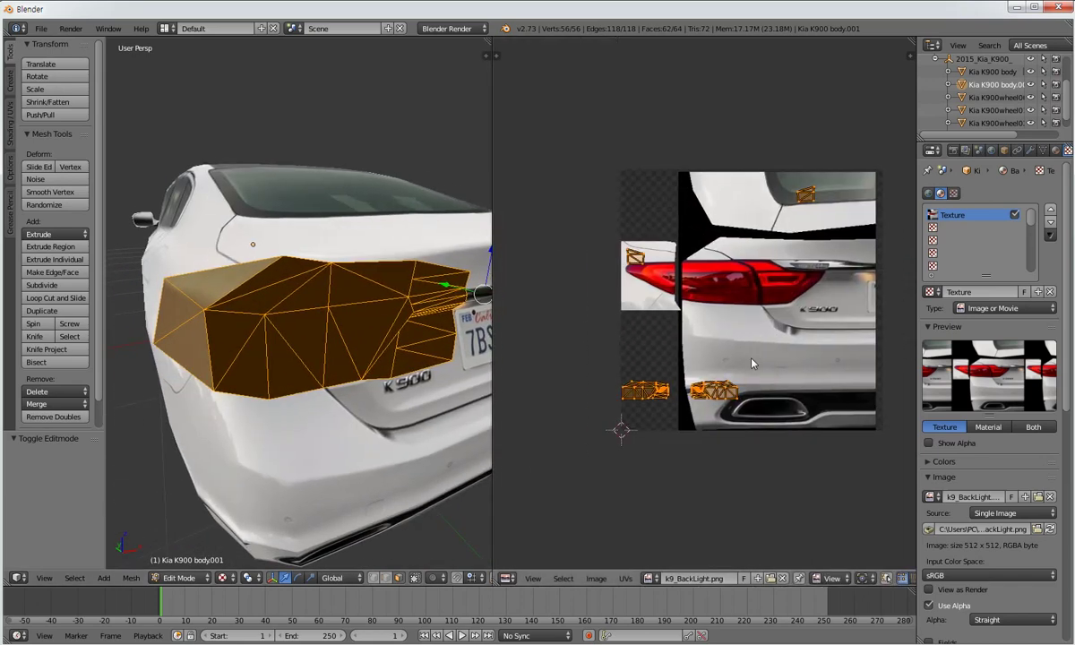
click(498, 56)
drag(916, 309, 958, 309)
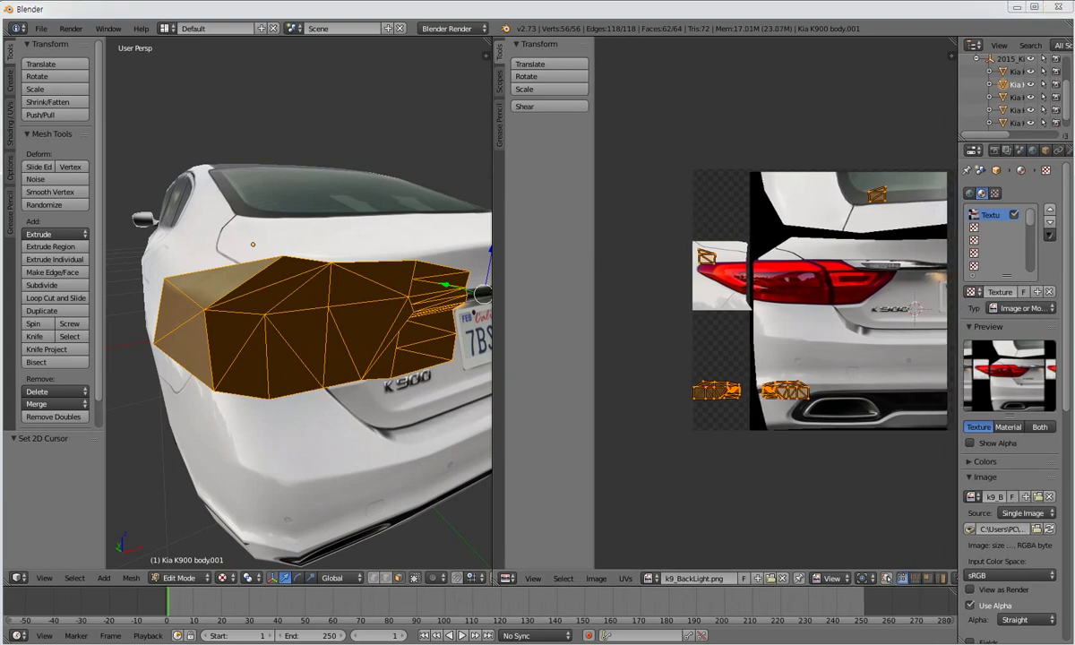
Scale the light UVs by 2 and move them up over the red tail light in the texture.
click(540, 89)
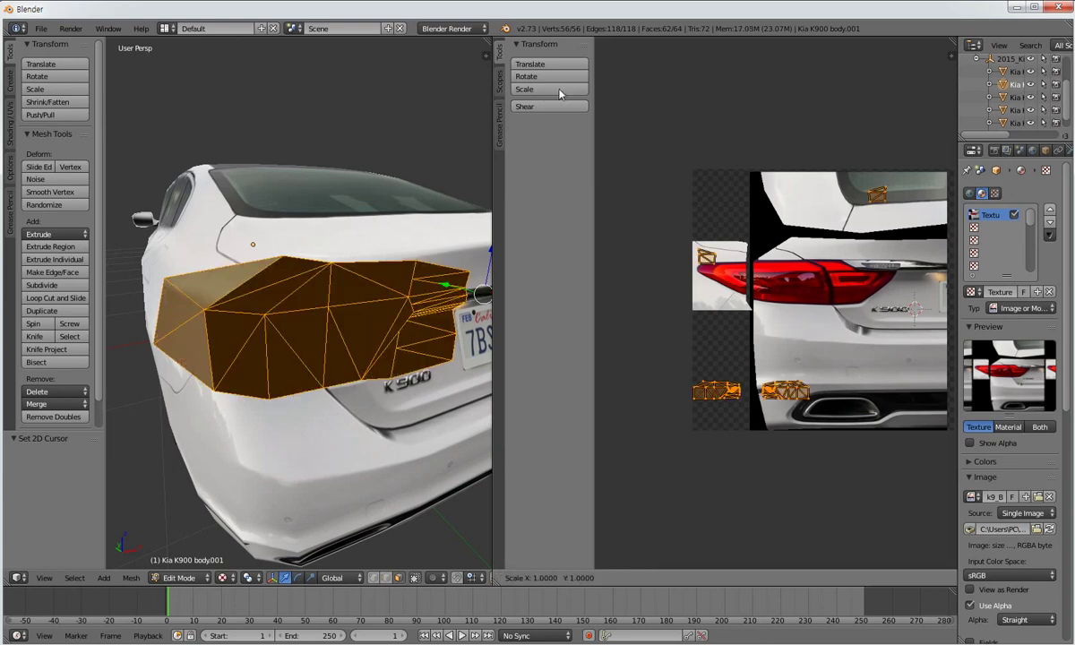
key(2)
key(Return)
click(557, 69)
click(638, 347)
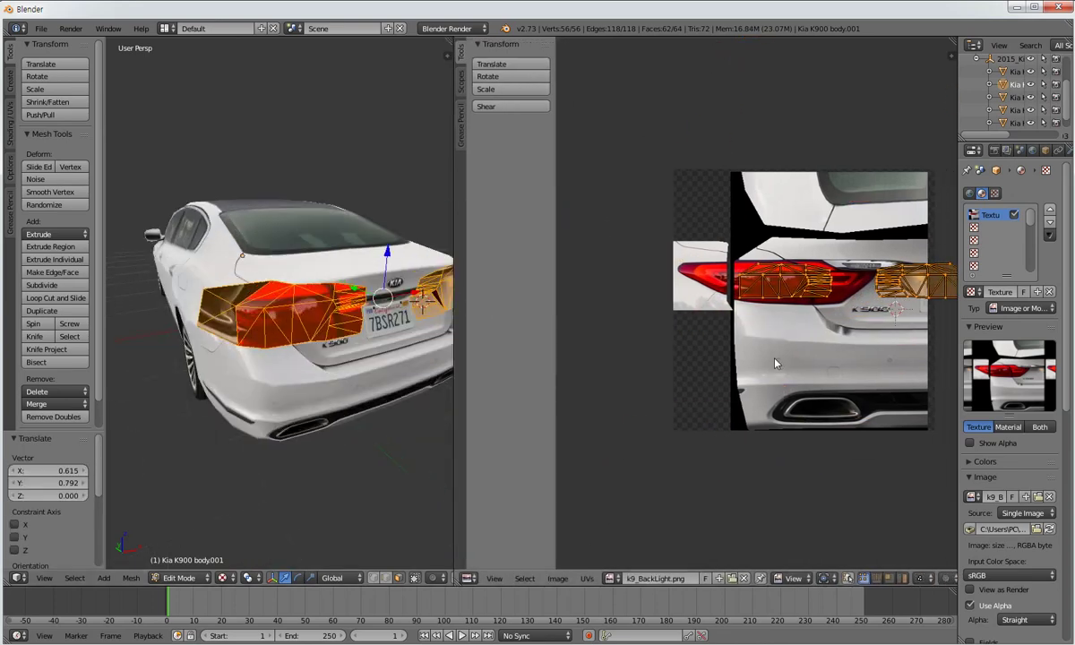
Scale the light UVs by 2 once more and translate them by X 0.601, Y 0.747 over the tail light.
scroll(776, 364, up, 1)
middle_drag(825, 391, 791, 426)
scroll(790, 427, up, 1)
click(493, 91)
key(2)
key(Return)
scroll(673, 235, down, 3)
click(504, 65)
click(630, 456)
scroll(762, 483, up, 3)
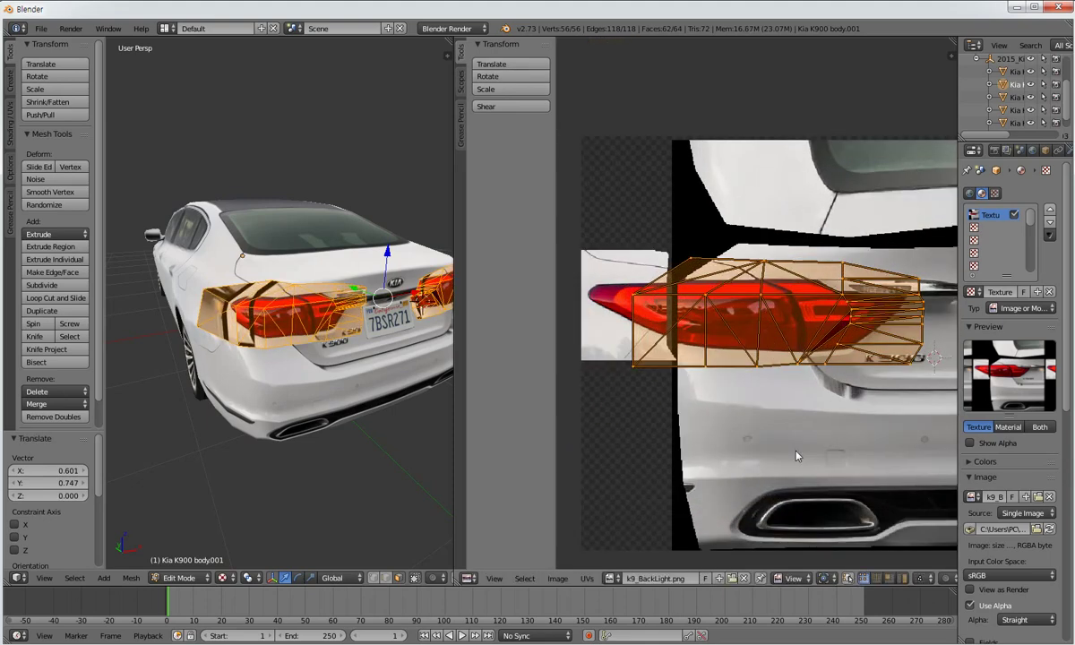
Switch to GIMP and move the side light layer down beside the exhaust outlet of the rear bumper.
click(286, 586)
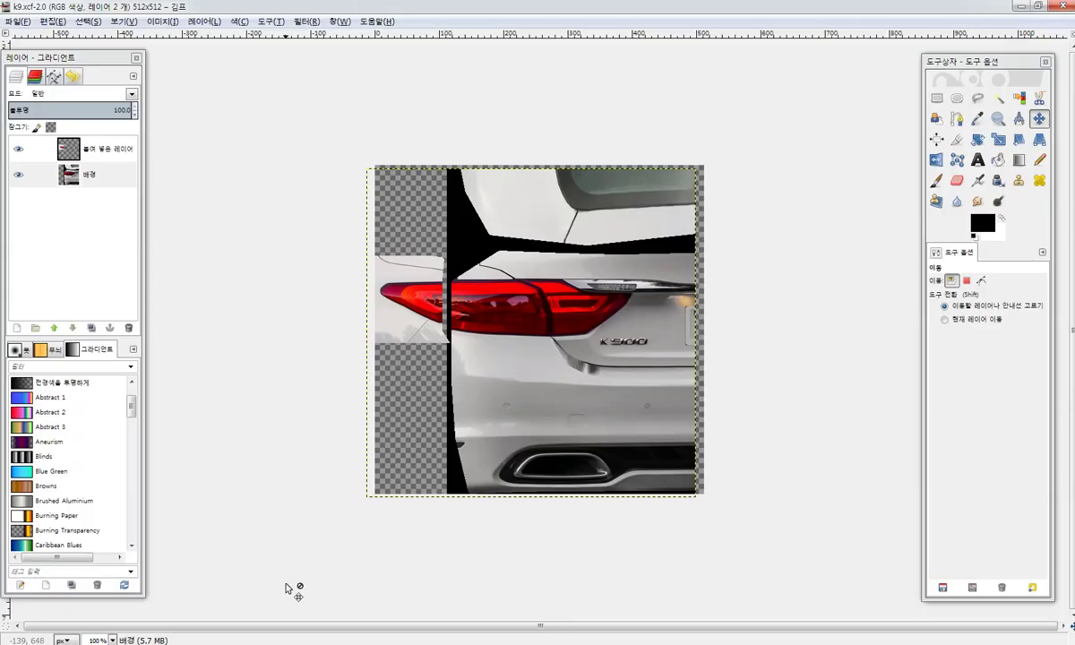
click(112, 150)
drag(419, 308, 422, 221)
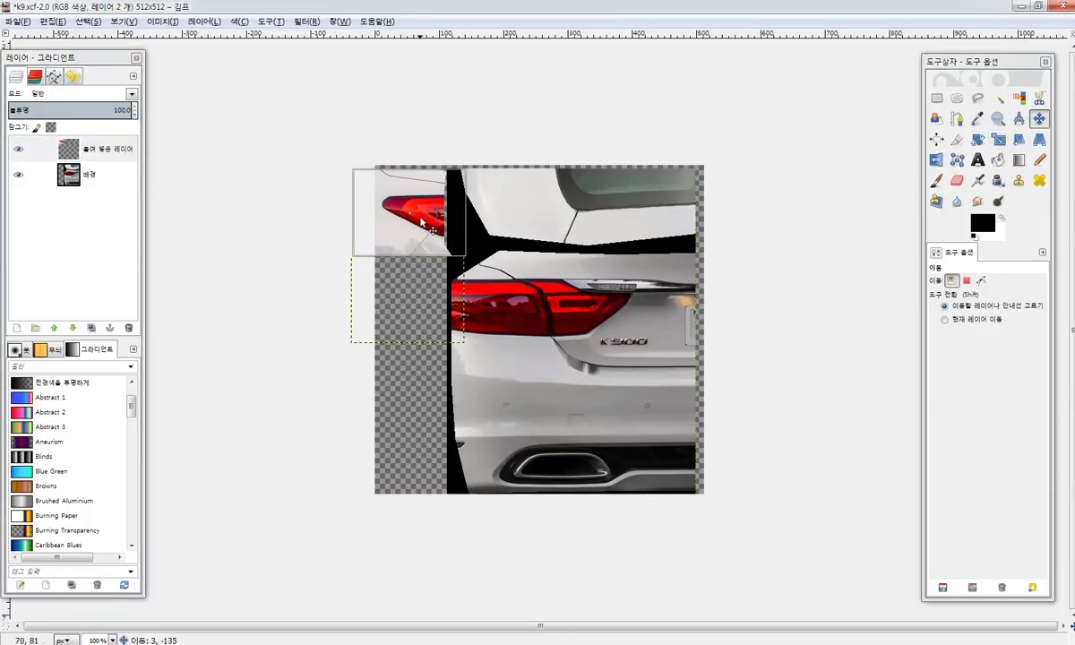
drag(419, 220, 457, 436)
Save the changed image and export it again over k9_BackLight.png.
click(17, 22)
click(44, 123)
click(18, 21)
click(90, 184)
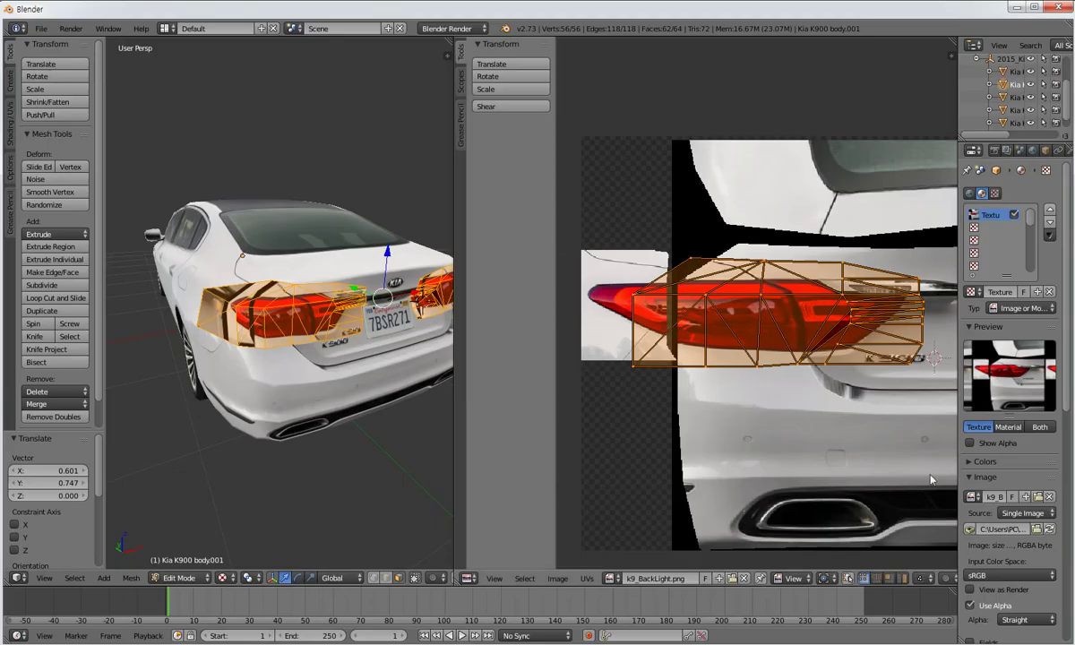
Refresh the texture in Blender and translate the UVs by X 0.110, Y 0.028 and a further X 0.005 onto the tail light.
scroll(394, 350, up, 3)
click(498, 66)
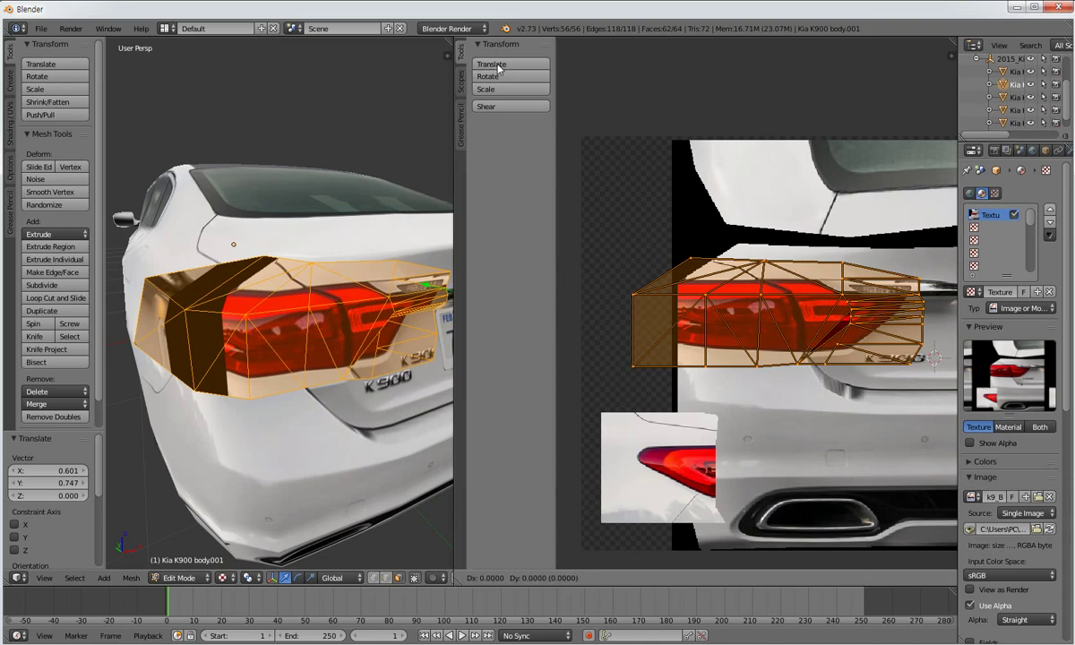
click(543, 59)
mouse_move(324, 361)
middle_down()
mouse_move(276, 353)
mouse_move(321, 363)
middle_up()
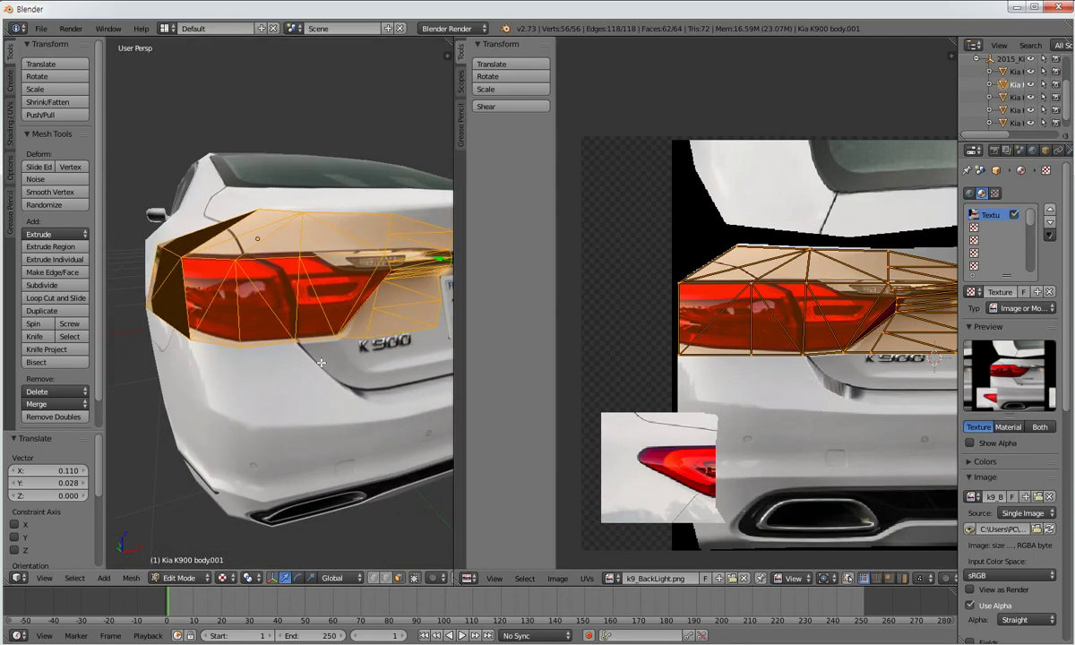
click(528, 65)
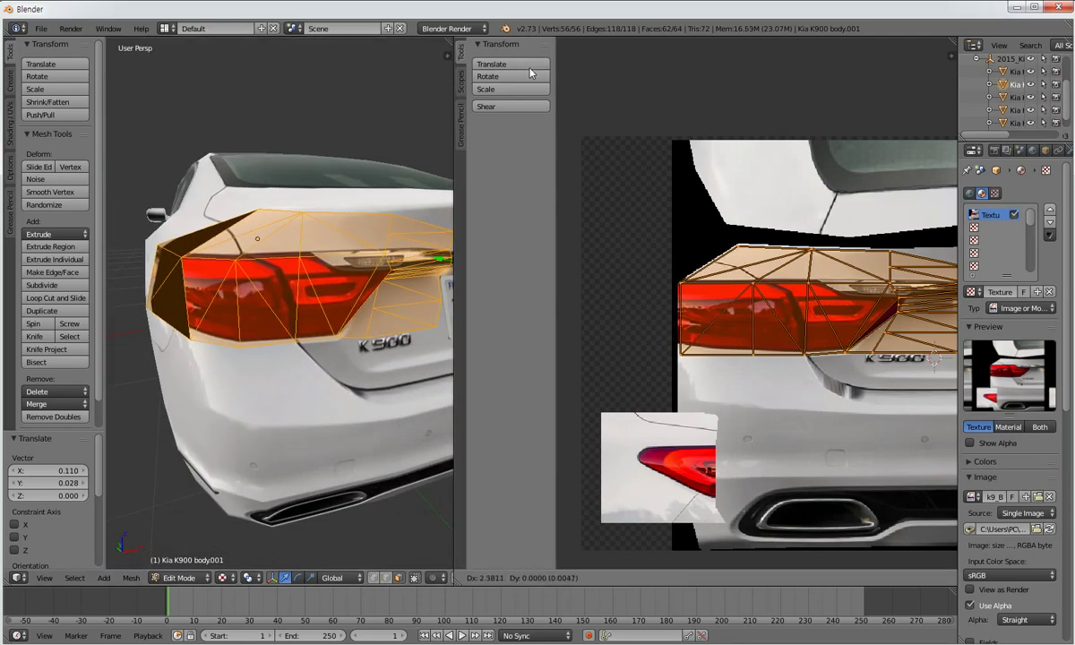
click(530, 68)
middle_drag(383, 310, 358, 314)
Examine the right tail light's texture mapping on the model and its faces in the UV layout.
middle_drag(318, 344, 548, 379)
scroll(729, 373, down, 1)
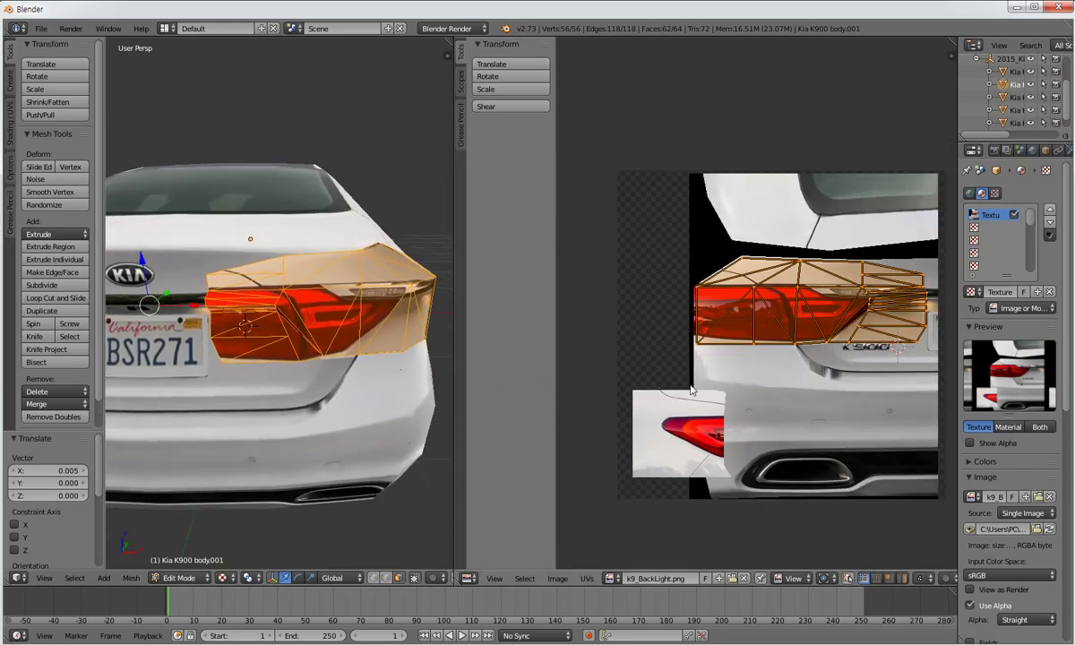
scroll(689, 365, up, 4)
middle_drag(937, 407, 794, 408)
scroll(795, 407, up, 1)
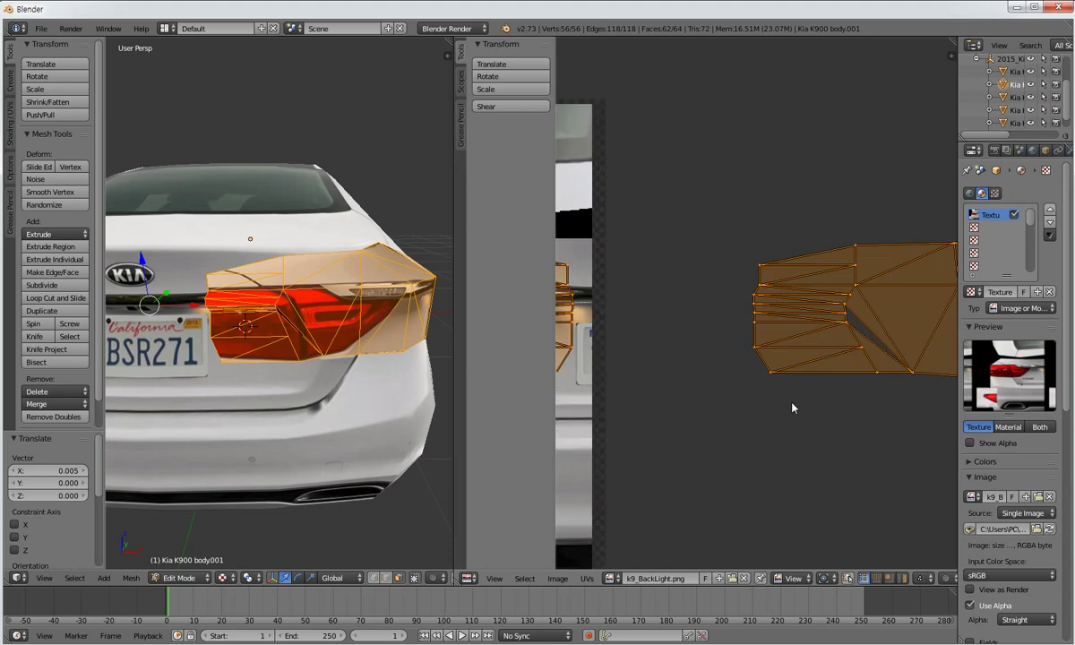
right_click(850, 321)
scroll(331, 369, up, 5)
scroll(332, 369, down, 8)
scroll(308, 347, up, 8)
Select the complete mesh of both tail light pieces through a wireframe view and return to the textured display.
right_click(285, 345)
scroll(284, 346, down, 8)
click(226, 577)
click(240, 549)
key(b)
drag(233, 242, 390, 377)
mouse_move(323, 407)
middle_down()
mouse_move(346, 413)
mouse_move(329, 451)
middle_up()
key(b)
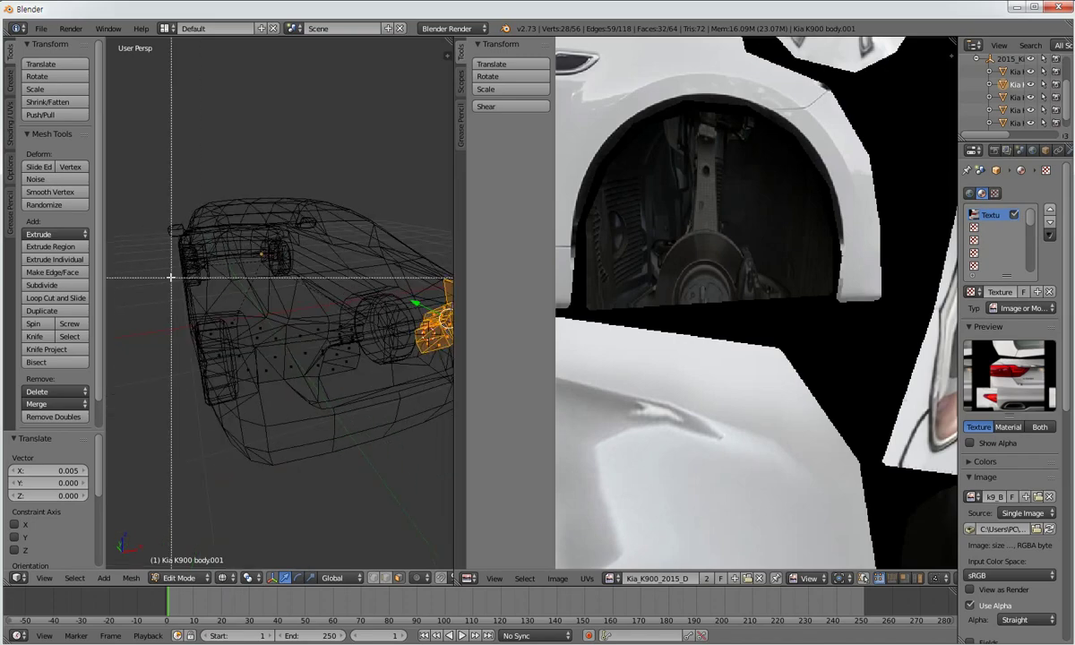
drag(194, 302, 381, 439)
middle_drag(382, 441, 369, 436)
click(224, 579)
click(246, 499)
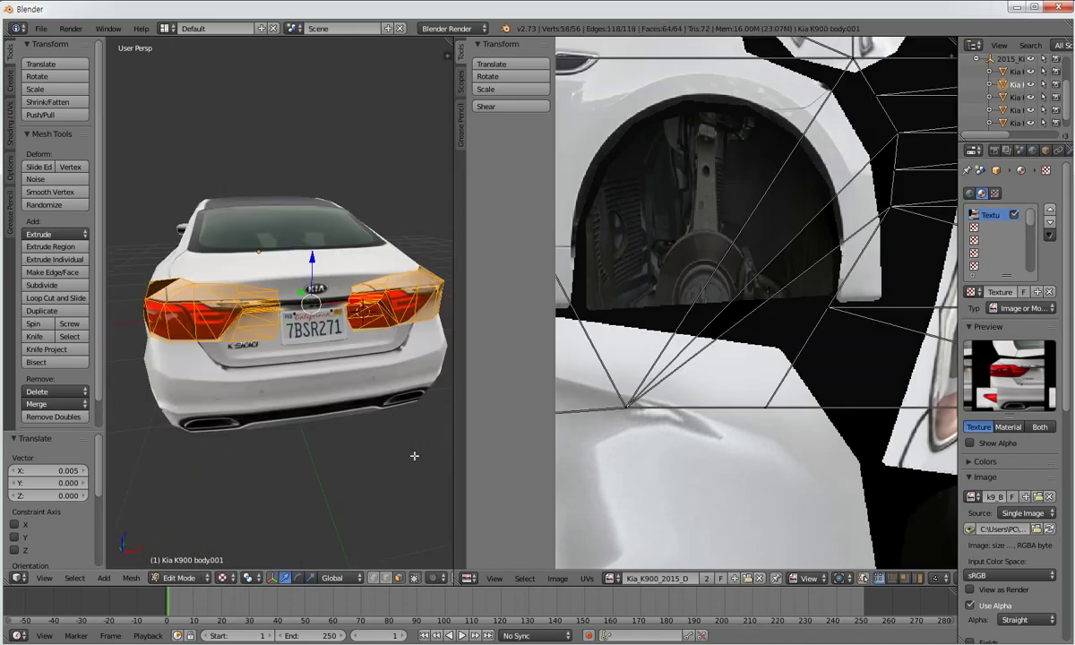
Box-select all UV islands of the tail light pieces and assign the k9_BackLight.png image to them.
scroll(625, 430, down, 11)
scroll(672, 259, down, 6)
key(b)
drag(673, 144, 887, 416)
scroll(886, 418, up, 3)
click(613, 578)
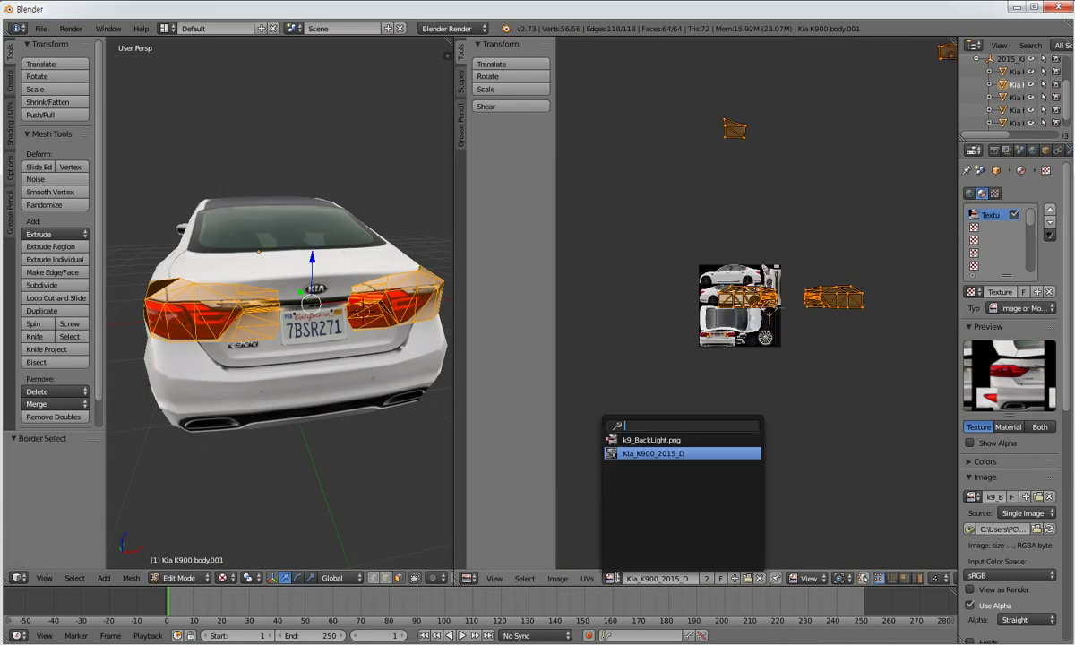
click(657, 441)
Examine the texture mapping on both tail lights against their UV islands on k9_BackLight.png.
scroll(760, 420, up, 10)
middle_drag(703, 415, 780, 420)
scroll(779, 420, up, 2)
middle_drag(428, 380, 360, 377)
scroll(360, 377, up, 6)
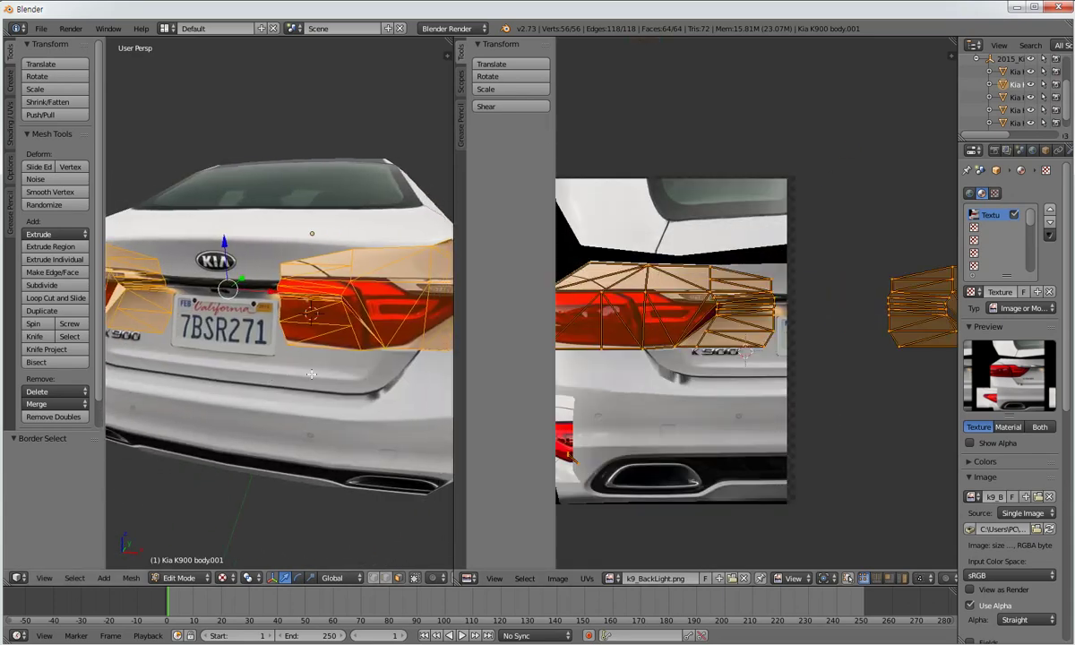
scroll(360, 377, down, 4)
middle_drag(867, 403, 822, 403)
middle_drag(376, 394, 423, 400)
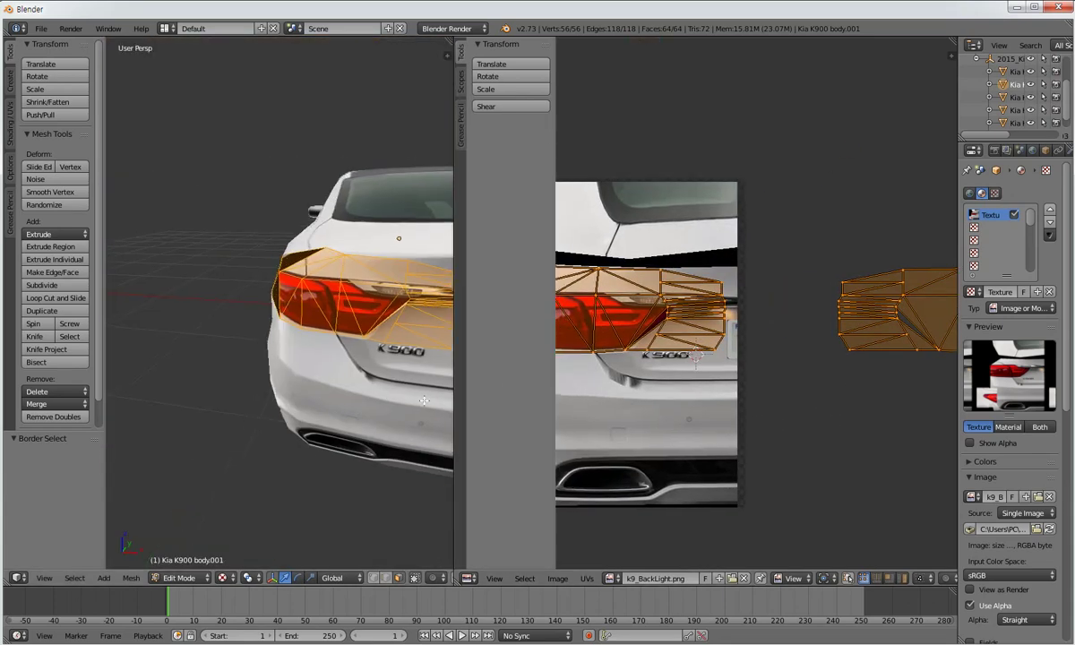
middle_drag(633, 403, 722, 410)
middle_drag(303, 431, 268, 449)
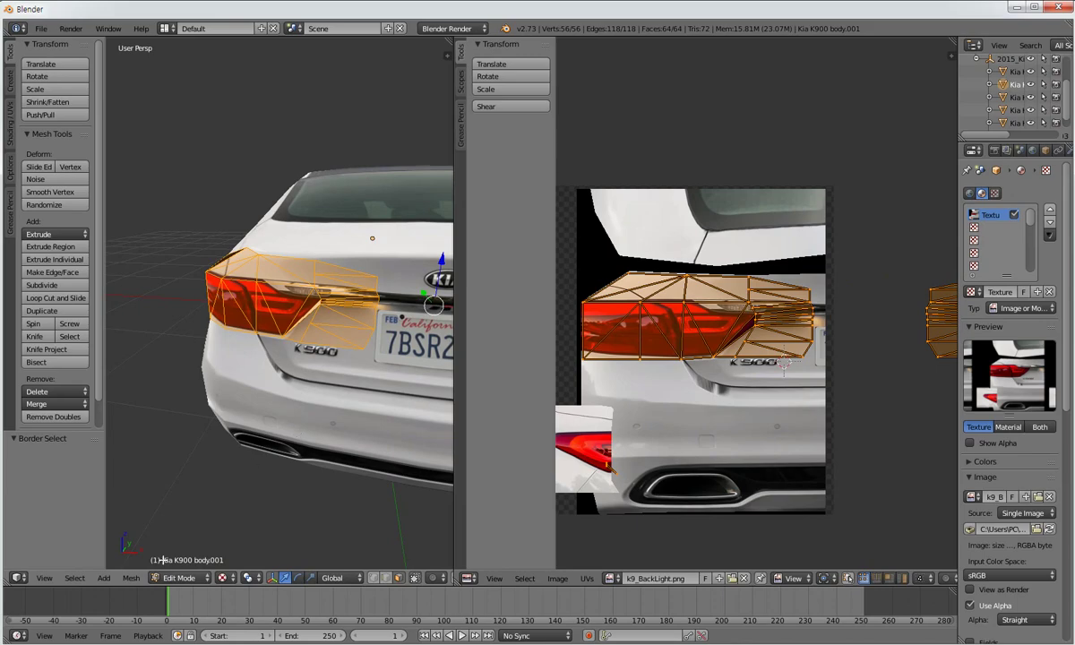
Try selecting a face next to the left tail light in the car body and in the tail light object.
key(Tab)
right_click(286, 356)
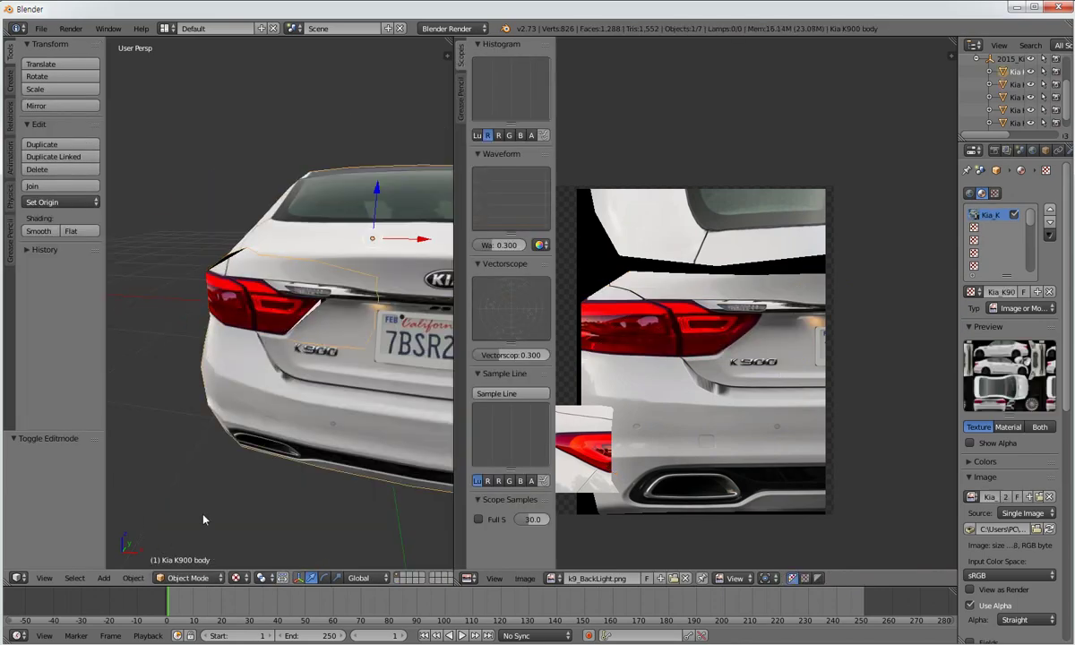
click(190, 578)
click(189, 546)
scroll(288, 432, up, 6)
scroll(288, 432, down, 3)
right_click(360, 319)
click(168, 578)
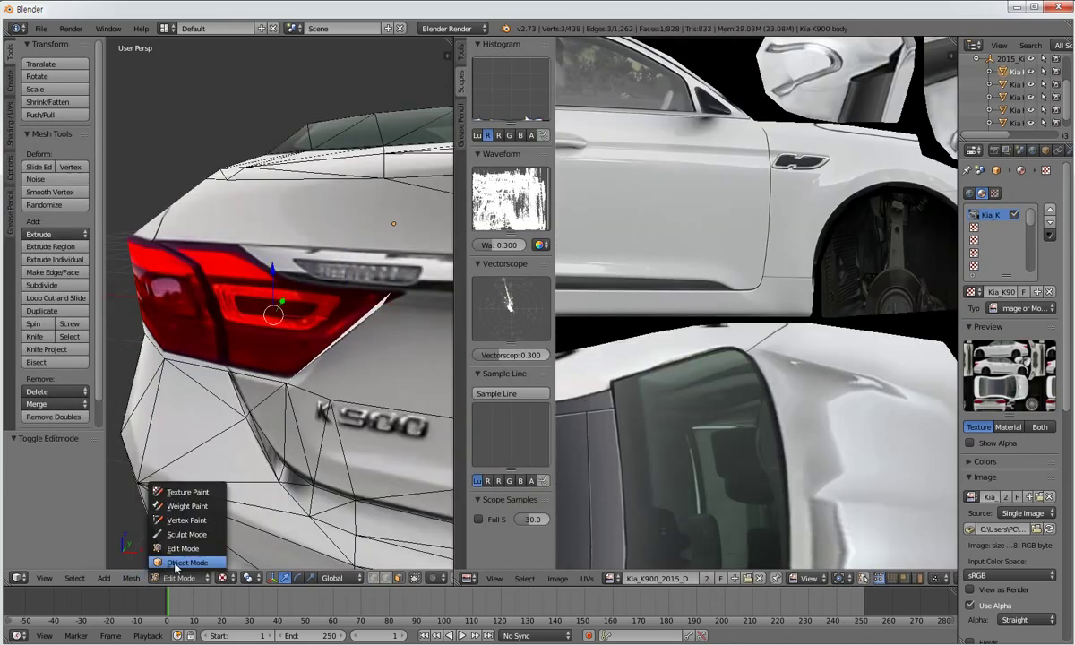
click(193, 566)
right_click(296, 394)
key(Tab)
scroll(717, 434, down, 5)
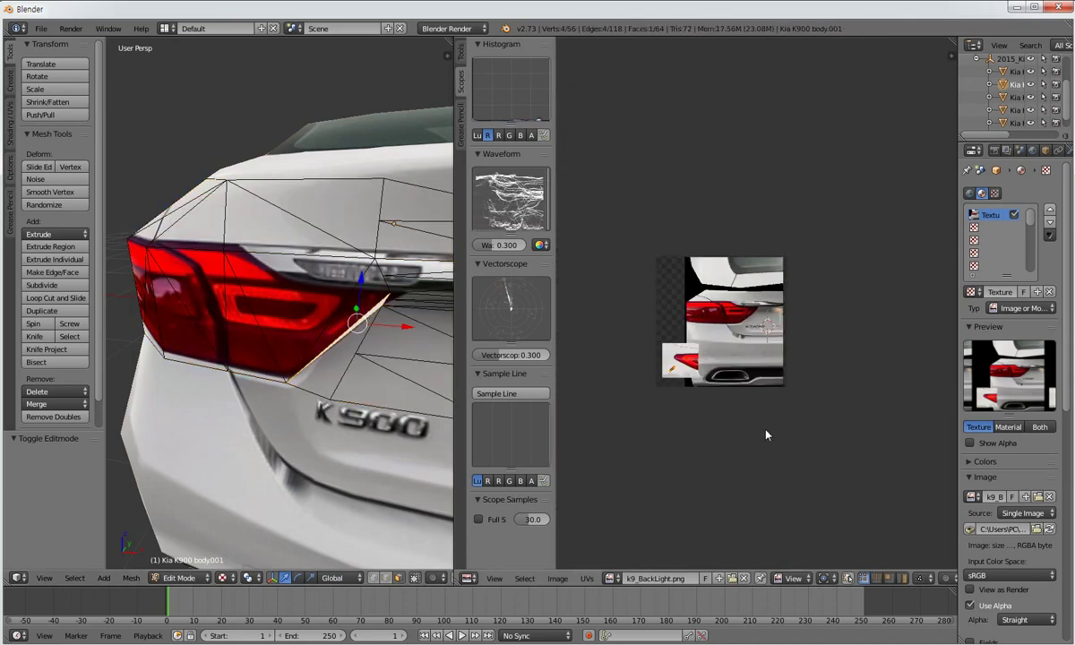
Undo the latest face selection and the k9_BackLight.png assignment on the tail light pieces.
scroll(767, 436, up, 4)
key(ctrl+z)
key(ctrl+z)
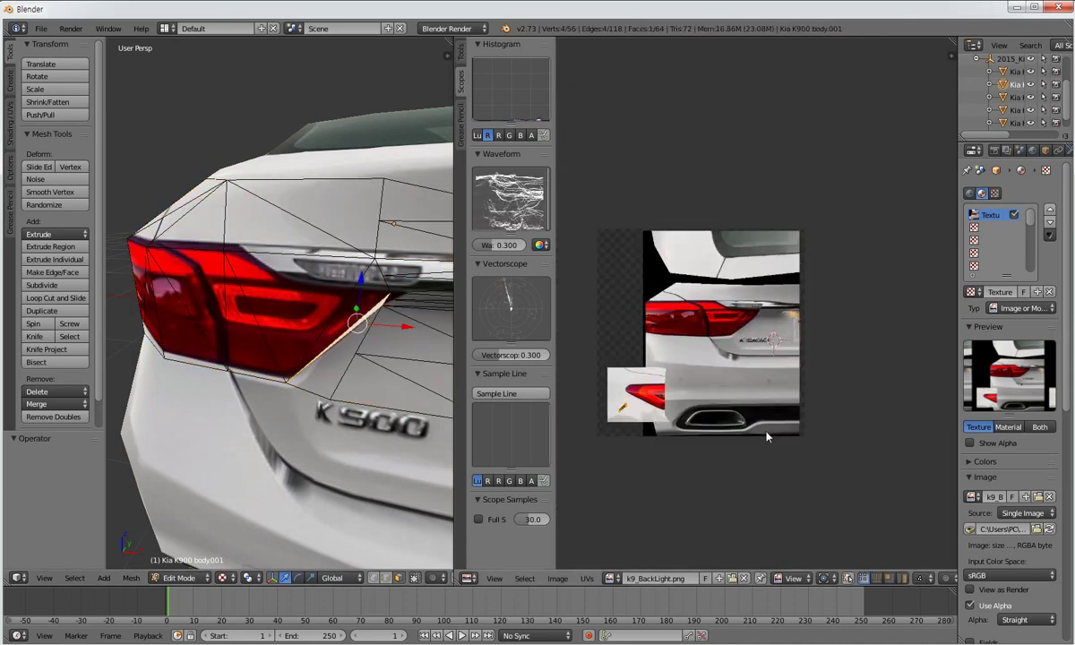
scroll(766, 436, down, 7)
scroll(767, 436, up, 2)
key(ctrl+z)
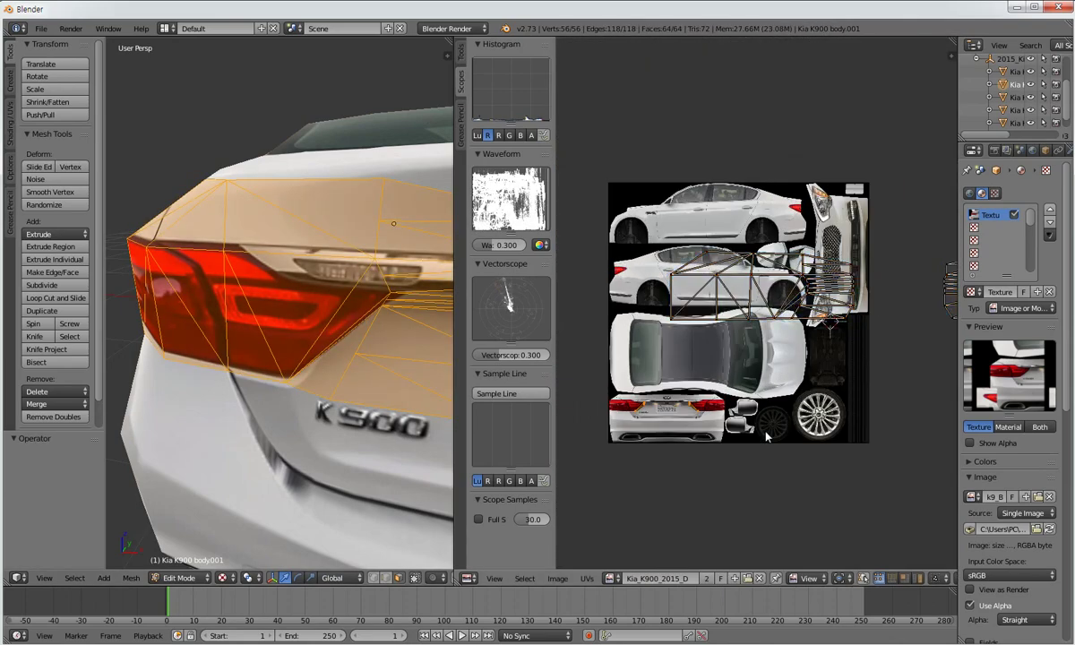
Deselect the narrow sliver face along the inner edge of the left and right tail lights.
key(a)
scroll(765, 437, up, 3)
scroll(765, 437, down, 2)
shift+right_click(371, 308)
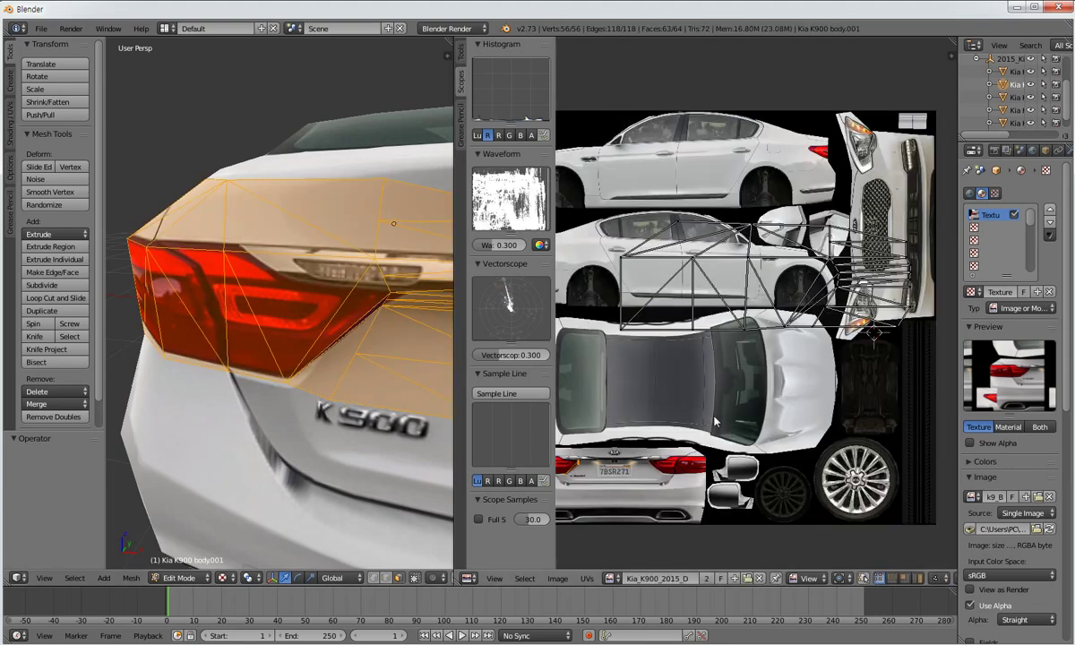
scroll(714, 423, down, 3)
scroll(215, 291, down, 5)
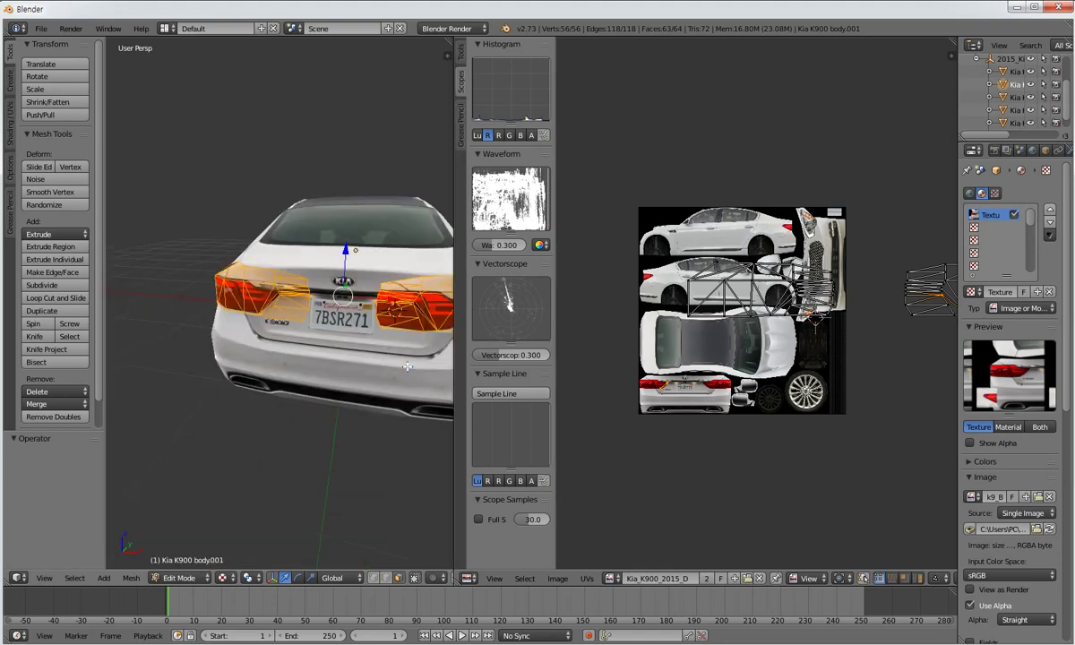
scroll(403, 306, up, 5)
scroll(405, 313, down, 5)
middle_drag(425, 336, 291, 325)
scroll(412, 296, up, 2)
shift+right_click(290, 325)
Undo the earlier UV transforms and image assignment back to the original tail light layout on Kia_K900_2015_D.
key(ctrl+z)
key(ctrl+z)
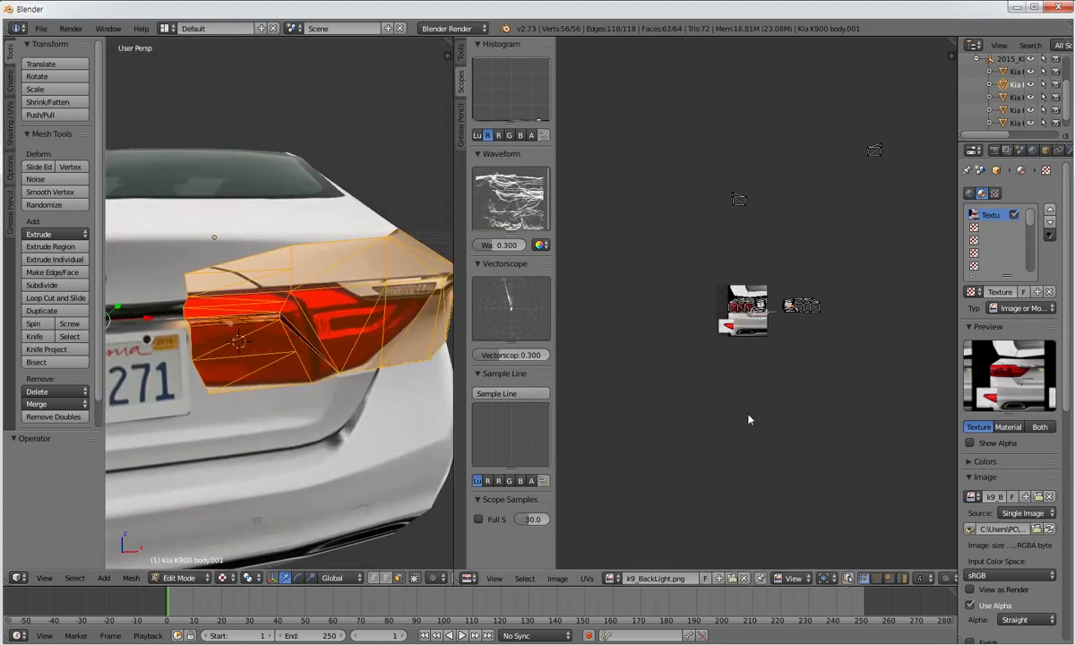
key(ctrl+z)
scroll(723, 405, up, 6)
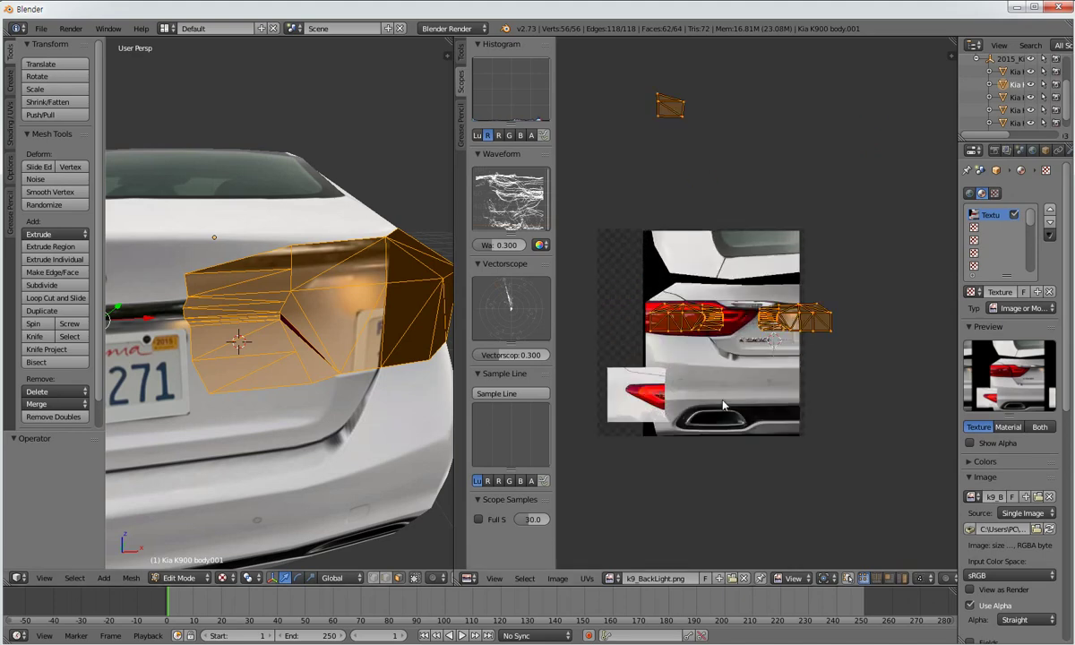
key(ctrl+z)
scroll(723, 406, down, 2)
key(ctrl+z)
key(ctrl+z)
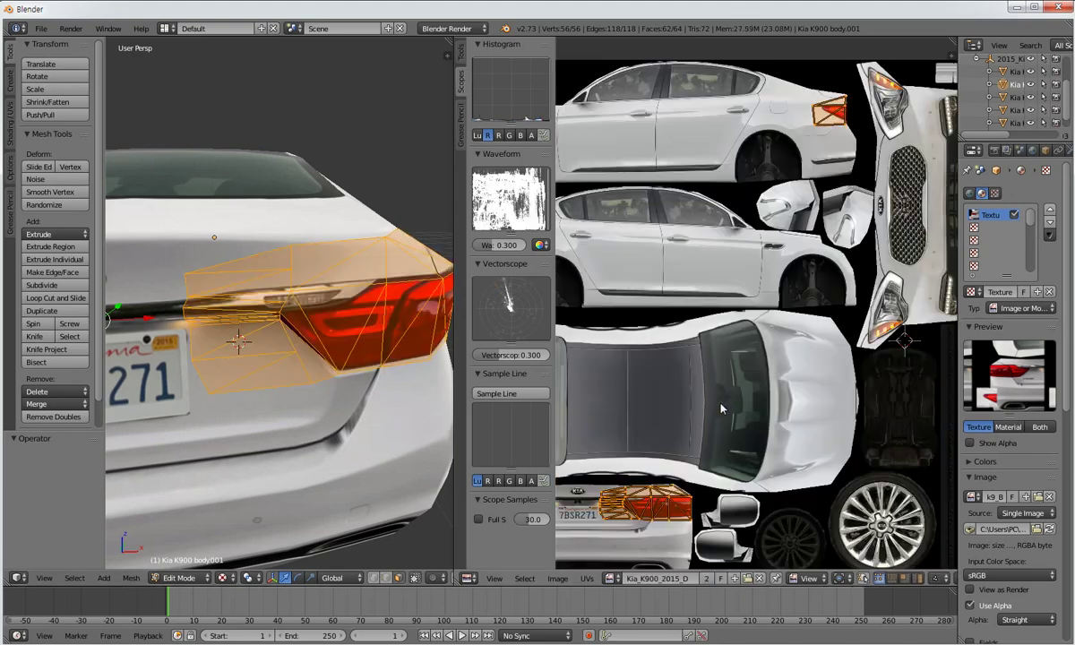
middle_drag(332, 374, 286, 340)
scroll(288, 350, down, 7)
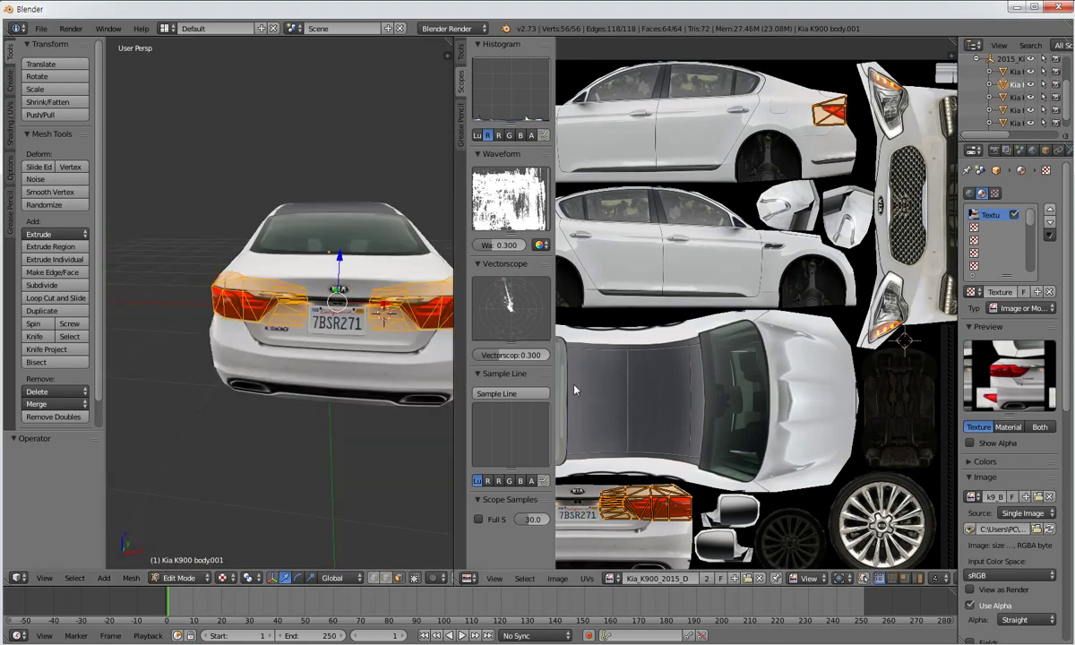
Box-select all the tail light UVs and assign the k9_BackLight.png image to them.
scroll(629, 192, down, 7)
key(b)
drag(628, 180, 878, 442)
click(613, 579)
click(653, 444)
scroll(726, 439, up, 9)
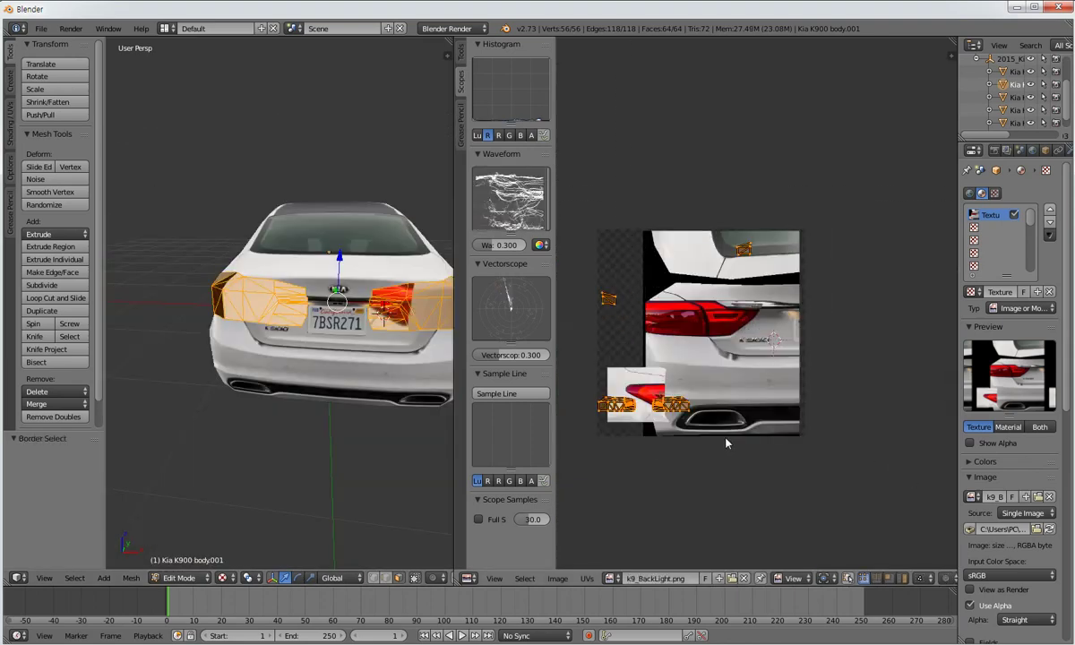
Scale the tail light UVs by 2, reposition them, and scale them by 2 again.
middle_drag(725, 438, 783, 403)
scroll(783, 414, up, 2)
click(462, 54)
click(497, 90)
text(2)
key(Return)
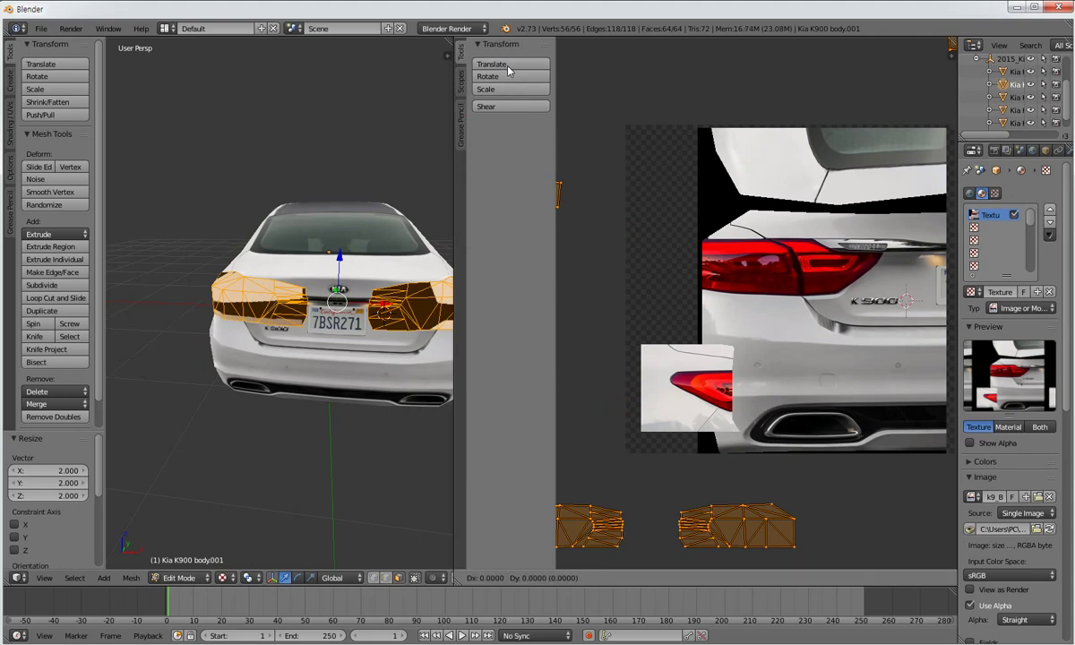
click(722, 359)
click(523, 90)
text(2)
key(Return)
Translate the UVs by X 0.582, Y 0.740 to bring the left light's island over the tail light image.
click(521, 65)
click(715, 375)
scroll(299, 370, up, 5)
middle_drag(299, 370, 340, 390)
scroll(627, 407, down, 1)
middle_drag(627, 407, 577, 457)
middle_drag(359, 386, 394, 385)
Align the left light's UV island with the tail light image by translating the UVs X 0.101, Y 0.039.
click(501, 68)
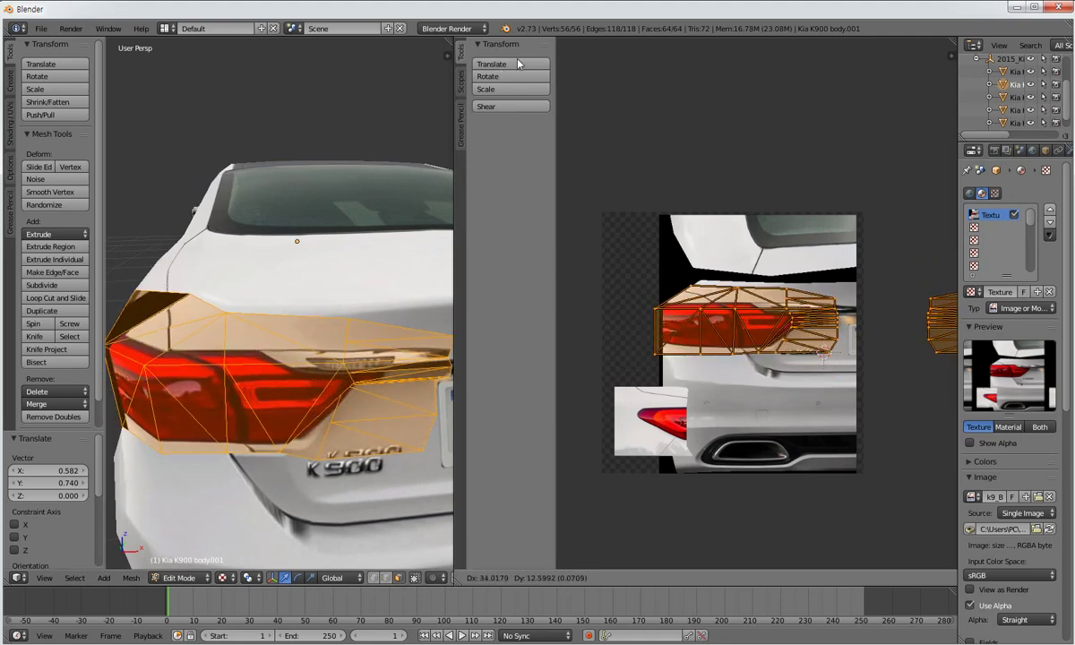
scroll(767, 309, up, 1)
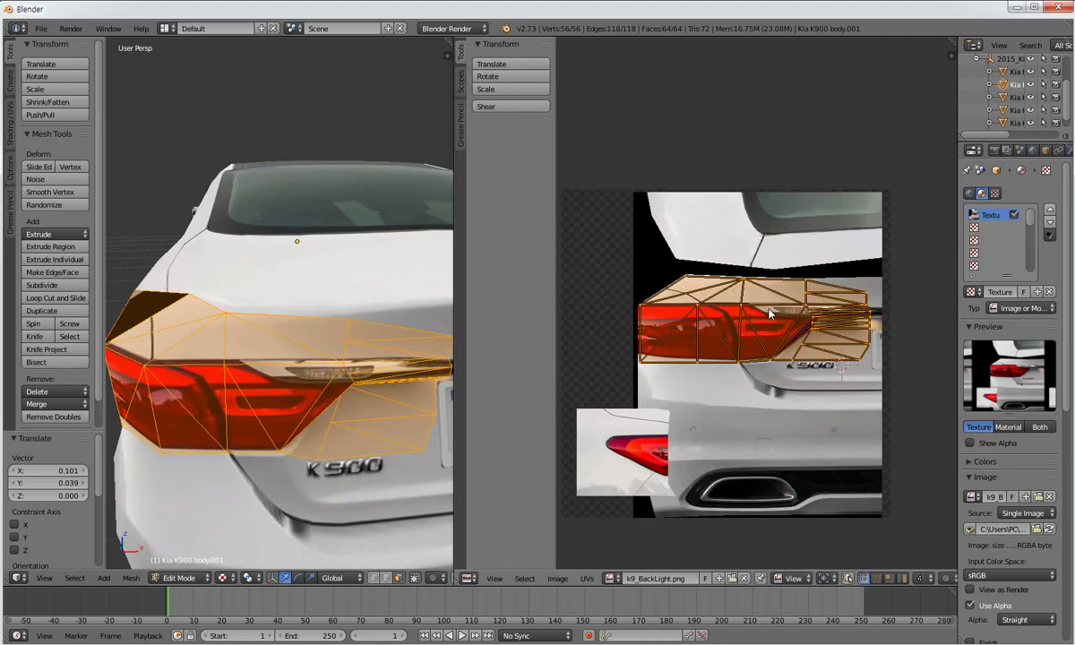
middle_drag(443, 365, 403, 430)
click(499, 68)
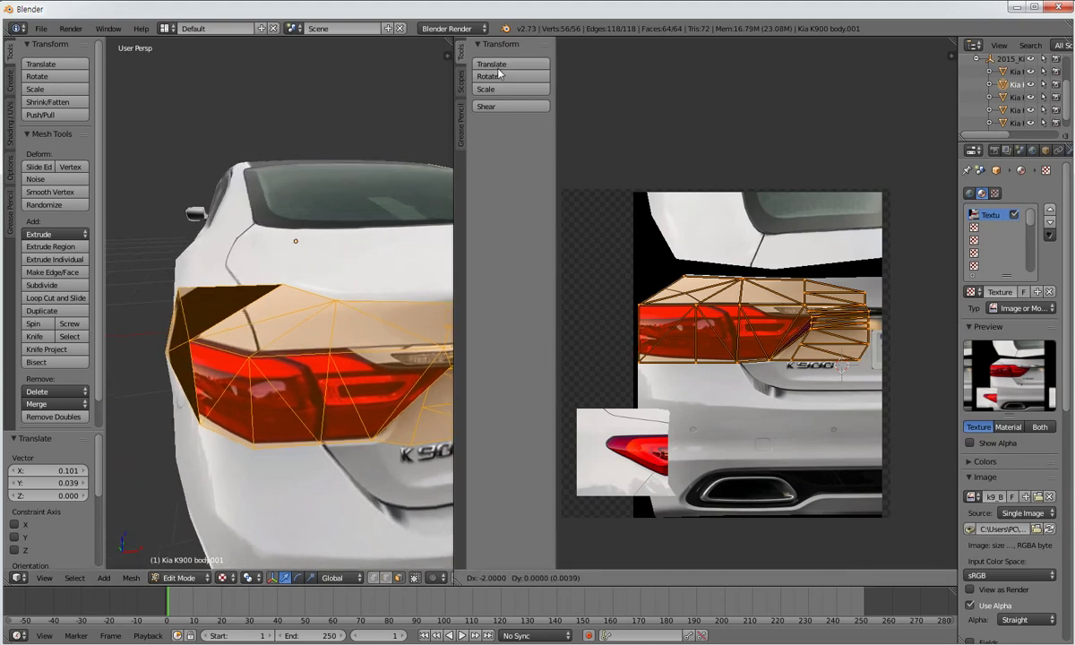
click(500, 71)
middle_drag(403, 367, 350, 336)
scroll(349, 335, down, 3)
scroll(738, 361, down, 4)
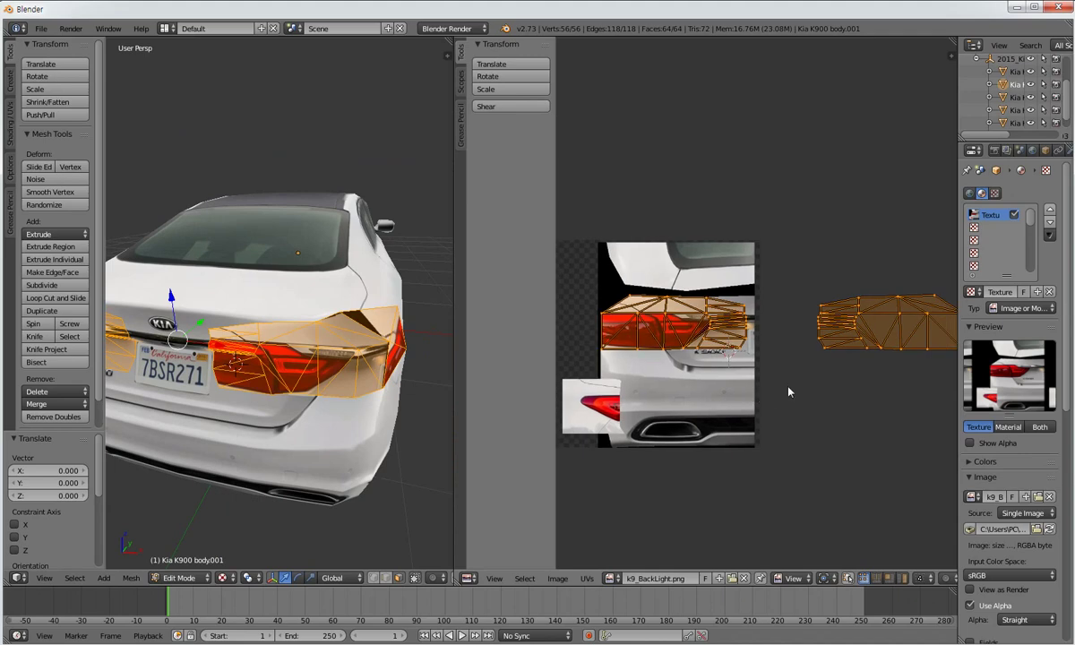
Select only the UV island beyond the right edge of the texture and mirror it on the X axis.
key(a)
key(b)
drag(787, 274, 907, 370)
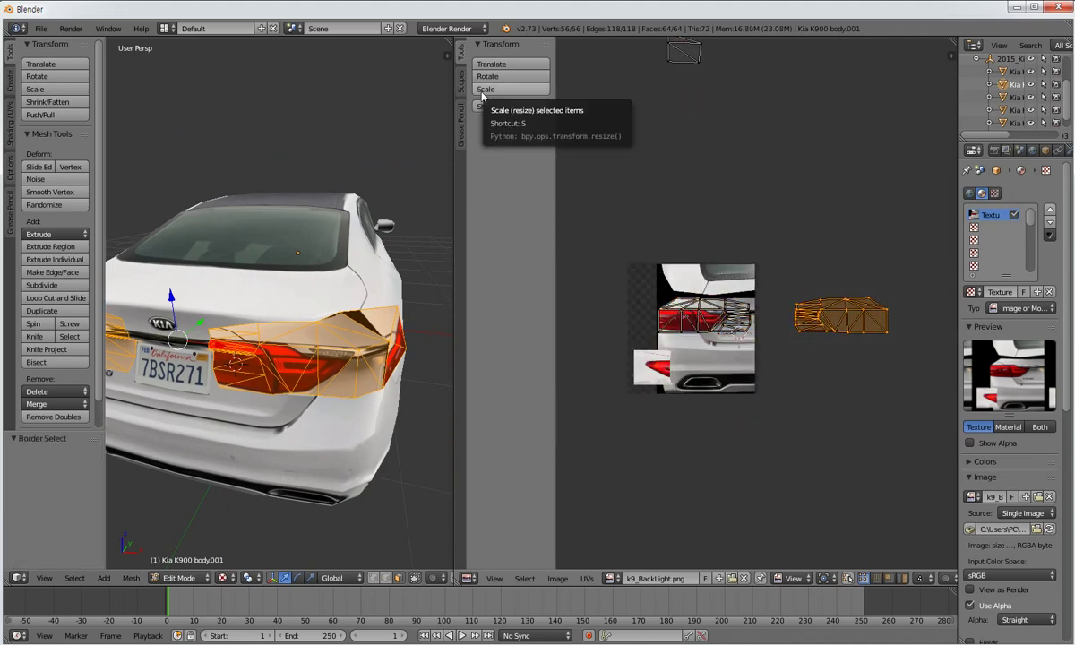
click(585, 579)
mouse_move(617, 348)
click(730, 362)
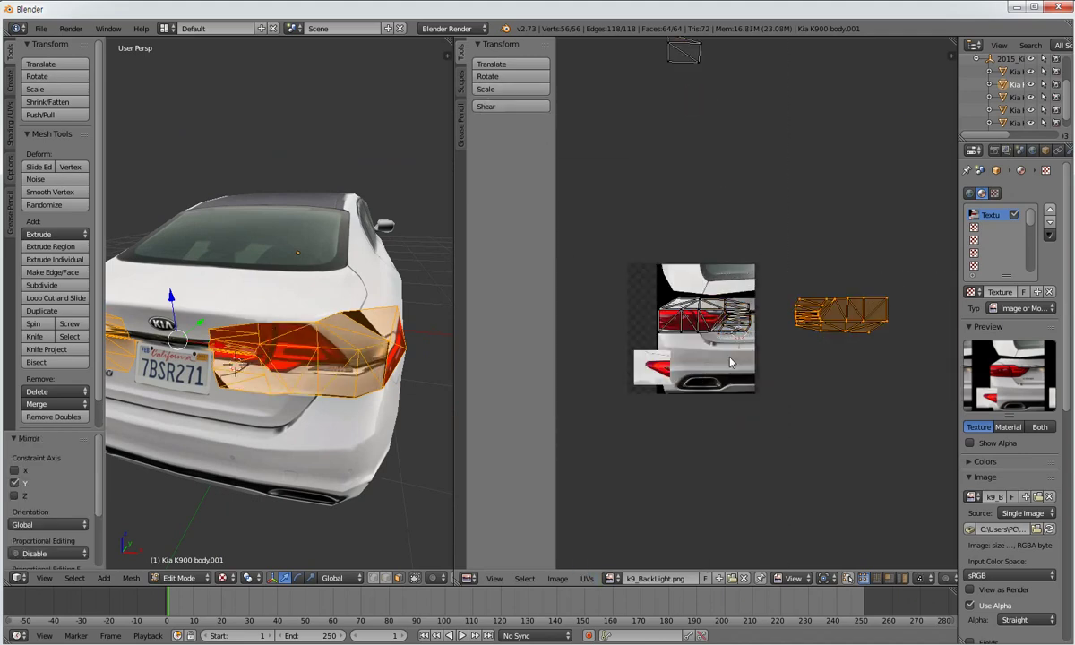
click(585, 578)
click(730, 356)
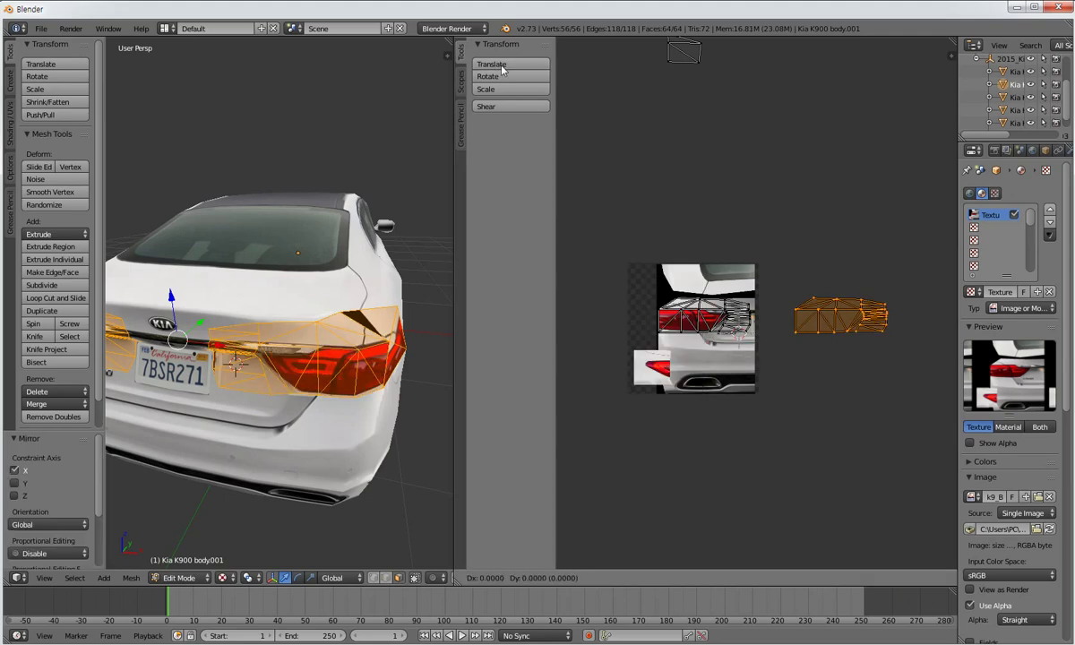
Translate the mirrored island by X -1.038, Y -0.005 onto the tail light image and widen the 3D view.
click(864, 72)
drag(456, 255, 534, 255)
scroll(677, 299, up, 3)
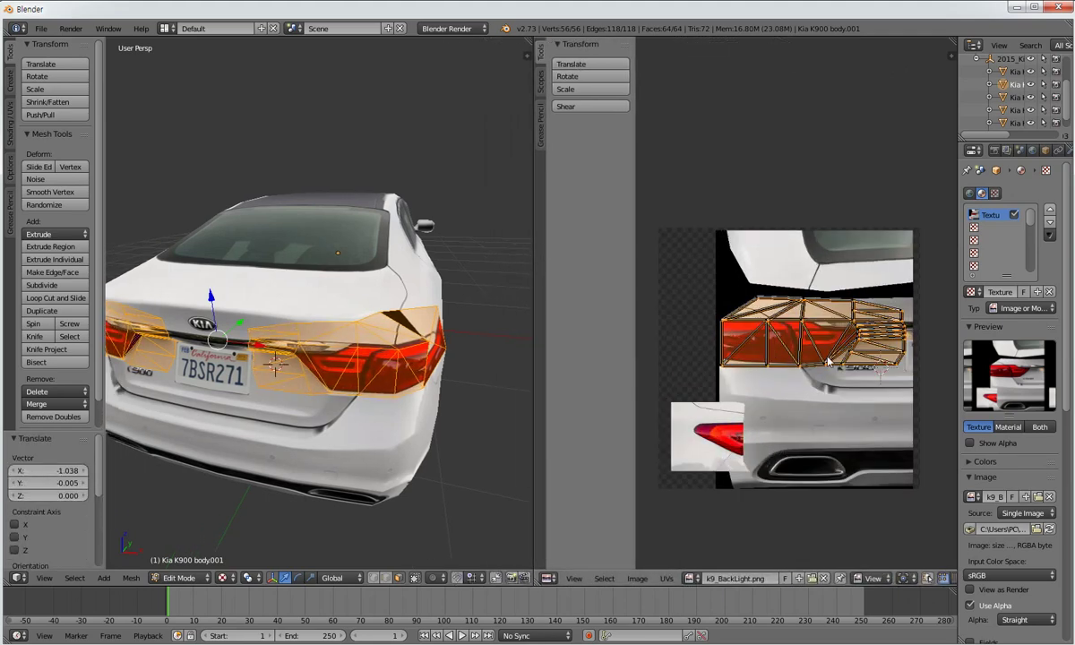
Translate the mirrored island by X -0.007, Y 0.005 to bring its corner onto the other island's corner.
scroll(419, 369, up, 2)
middle_drag(419, 369, 400, 355)
scroll(399, 356, down, 2)
scroll(719, 343, up, 8)
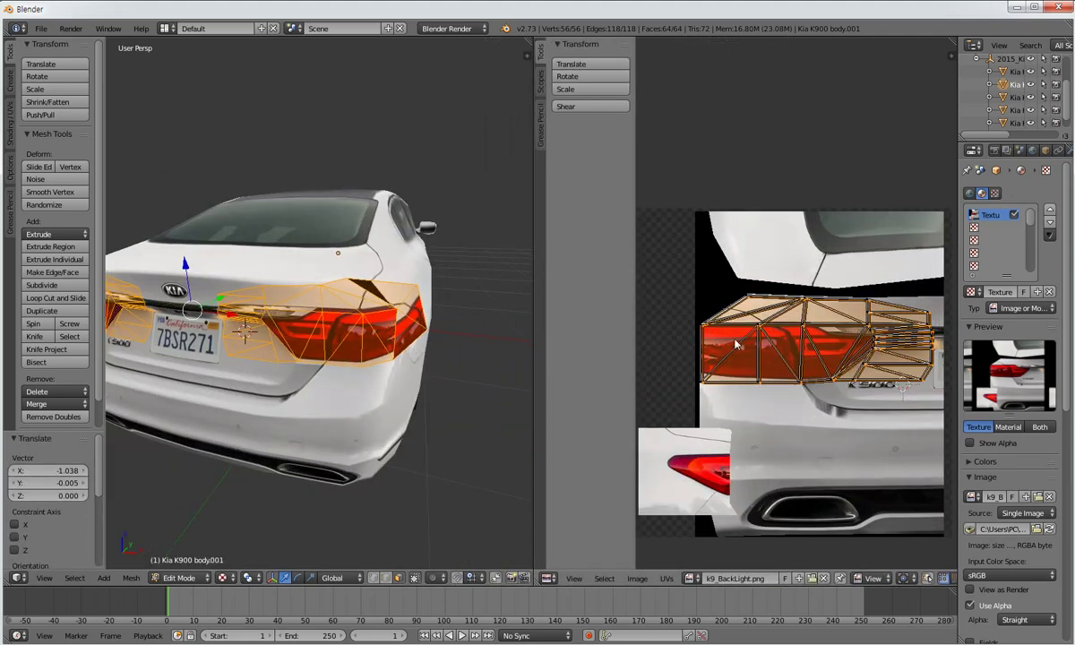
middle_drag(878, 354, 871, 249)
scroll(864, 249, up, 1)
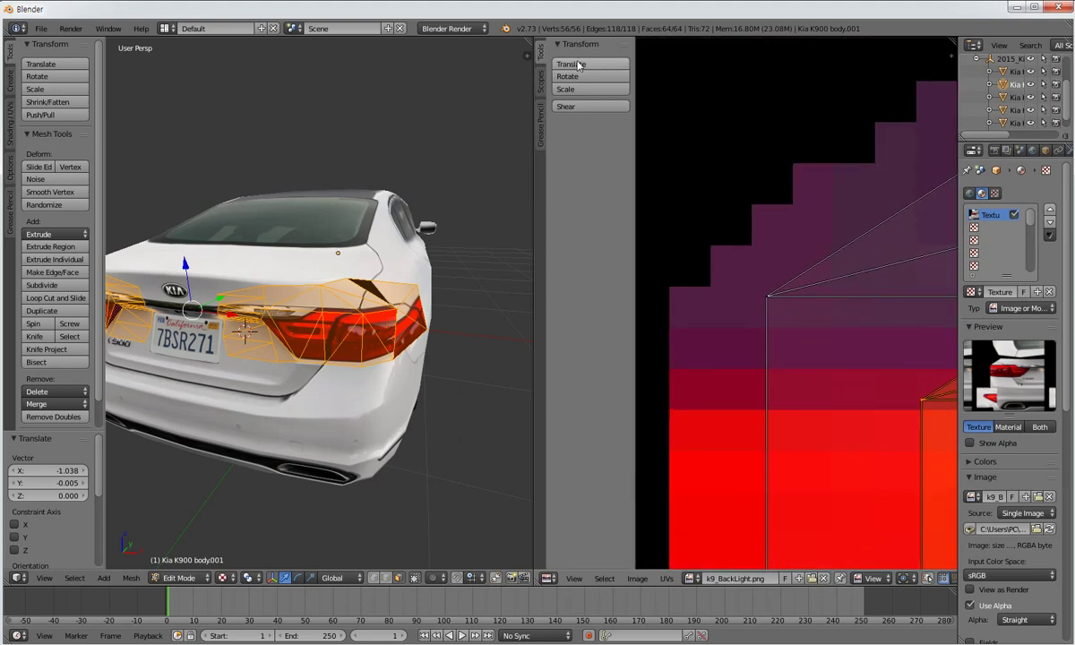
key(g)
click(842, 506)
Fine-tune the mirrored island's position at pixel level so its corner vertex coincides with the other island's.
scroll(792, 308, up, 3)
scroll(813, 360, up, 5)
middle_drag(754, 321, 820, 427)
click(600, 66)
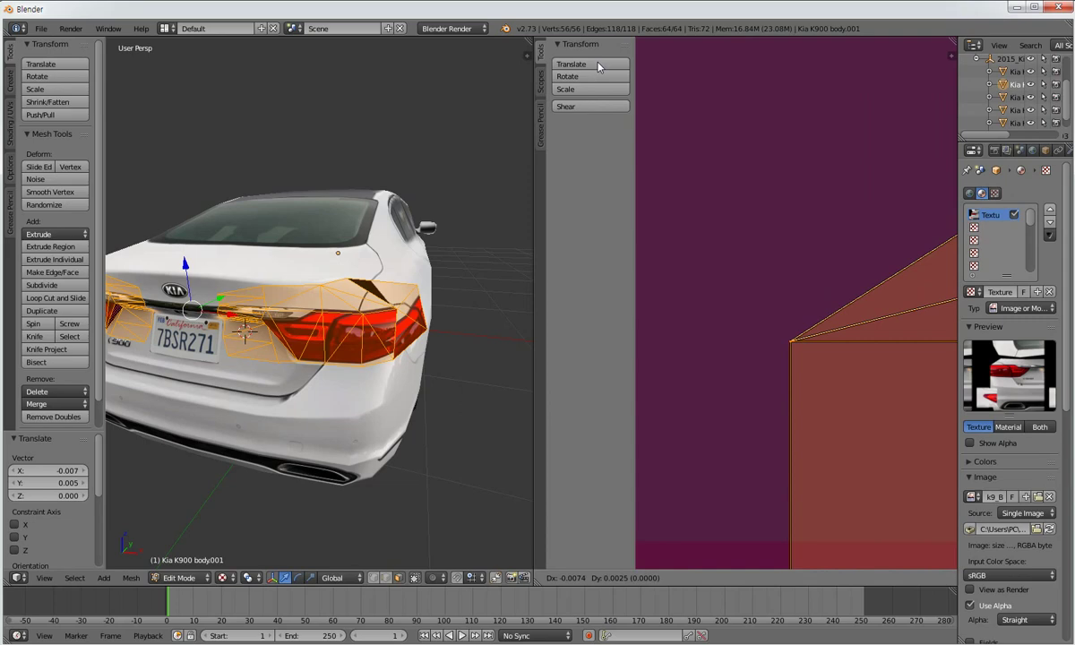
click(598, 66)
Select only the small UV islands of the tail lights' side faces, above the texture.
scroll(853, 273, down, 20)
scroll(864, 327, up, 10)
middle_drag(905, 318, 757, 322)
scroll(757, 320, down, 5)
middle_drag(473, 333, 503, 339)
scroll(797, 304, down, 8)
middle_drag(796, 303, 699, 417)
key(a)
key(b)
drag(661, 232, 745, 305)
middle_drag(745, 305, 862, 244)
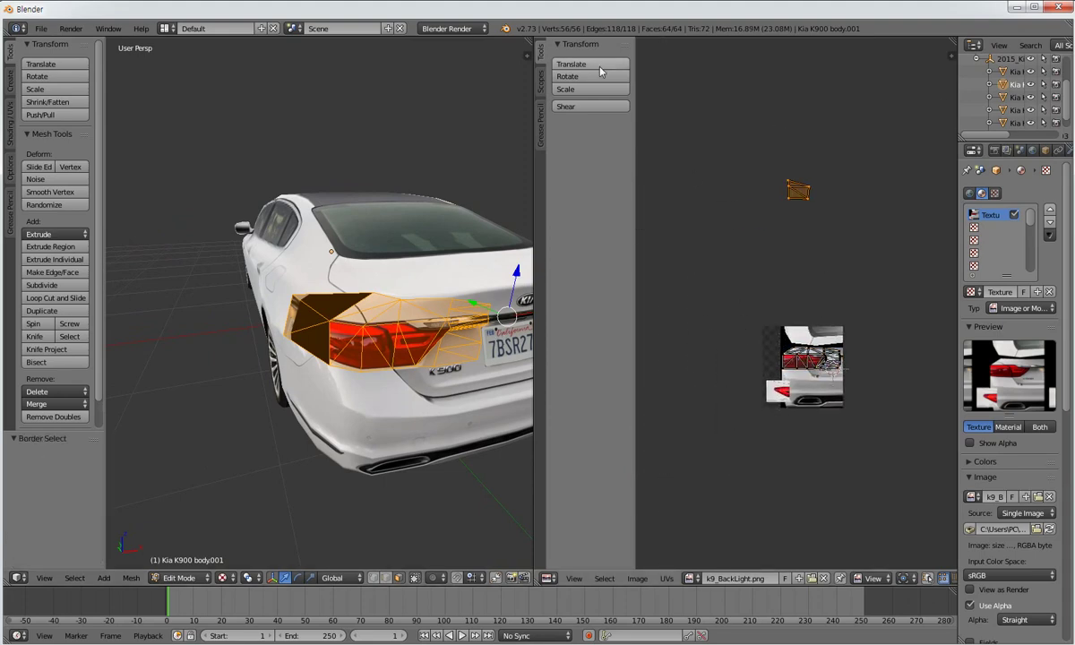
Translate the side-face UVs by X -0.203, Y -2.445 onto the inset side view of the tail light.
click(599, 66)
right_click(608, 266)
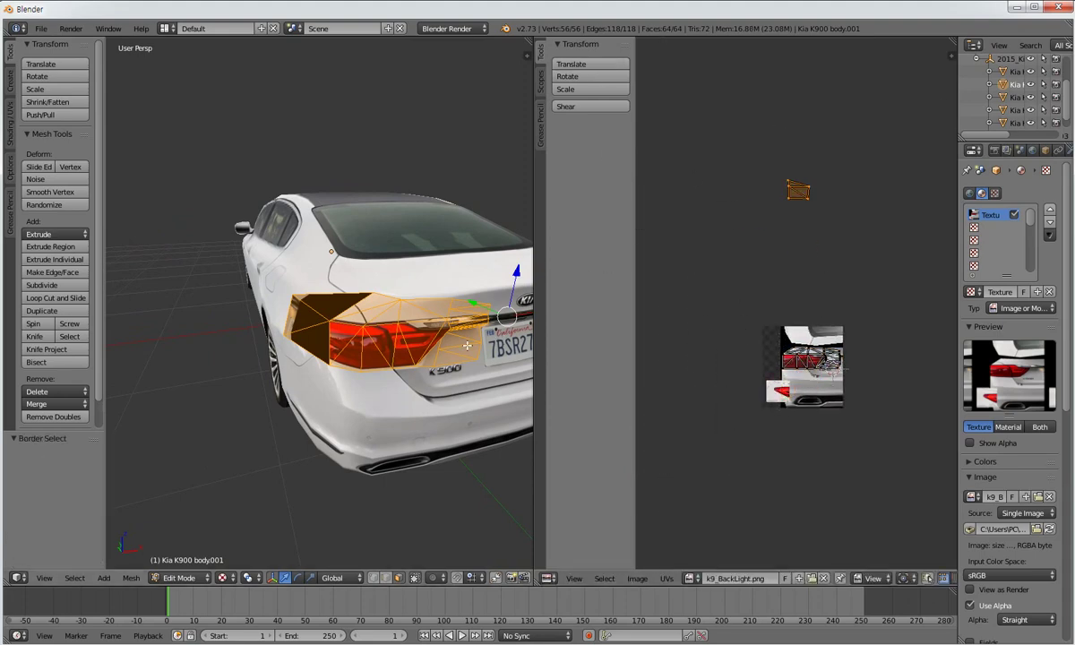
middle_drag(510, 313, 420, 326)
click(578, 65)
click(560, 269)
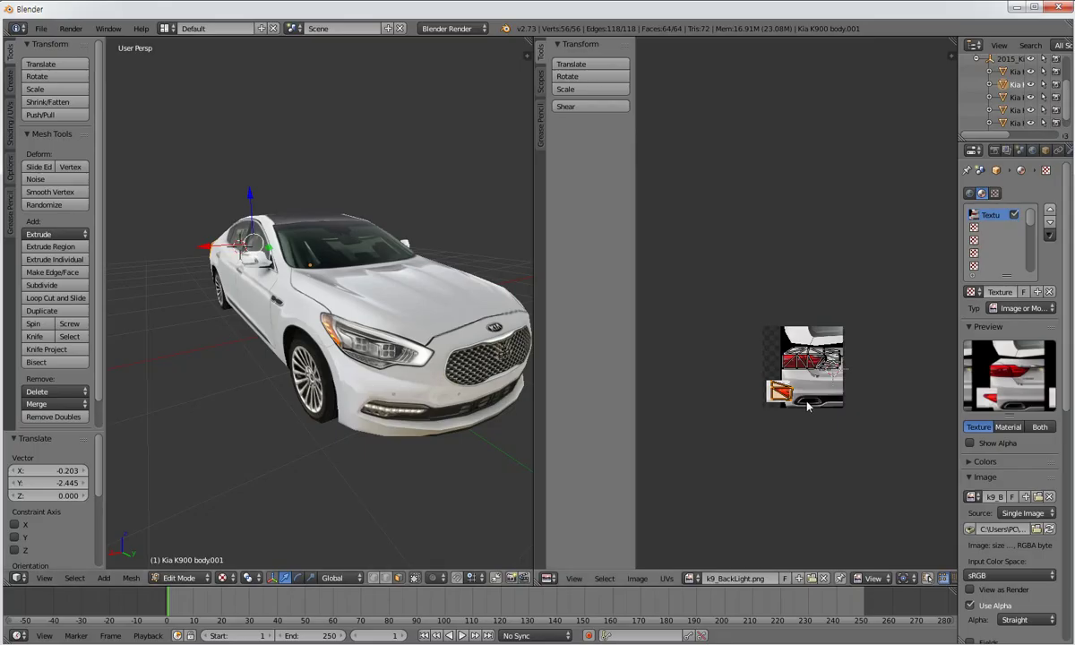
Mirror the side-face UV island on the X axis to match the inset tail light image.
middle_drag(288, 343, 433, 340)
scroll(799, 433, up, 2)
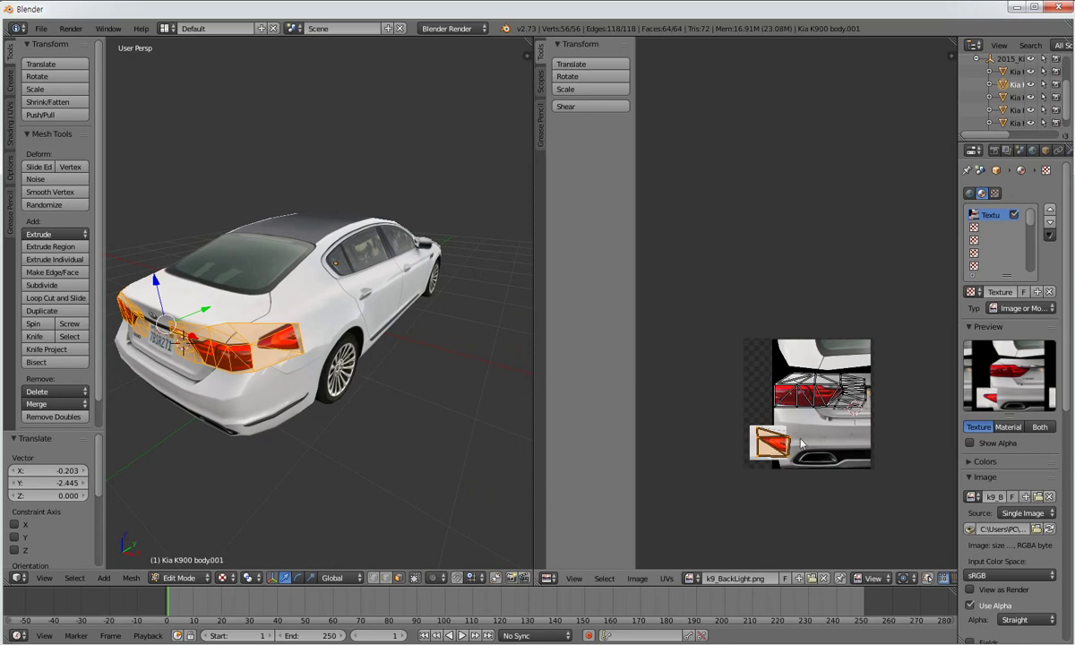
scroll(800, 433, up, 6)
click(666, 578)
mouse_move(708, 353)
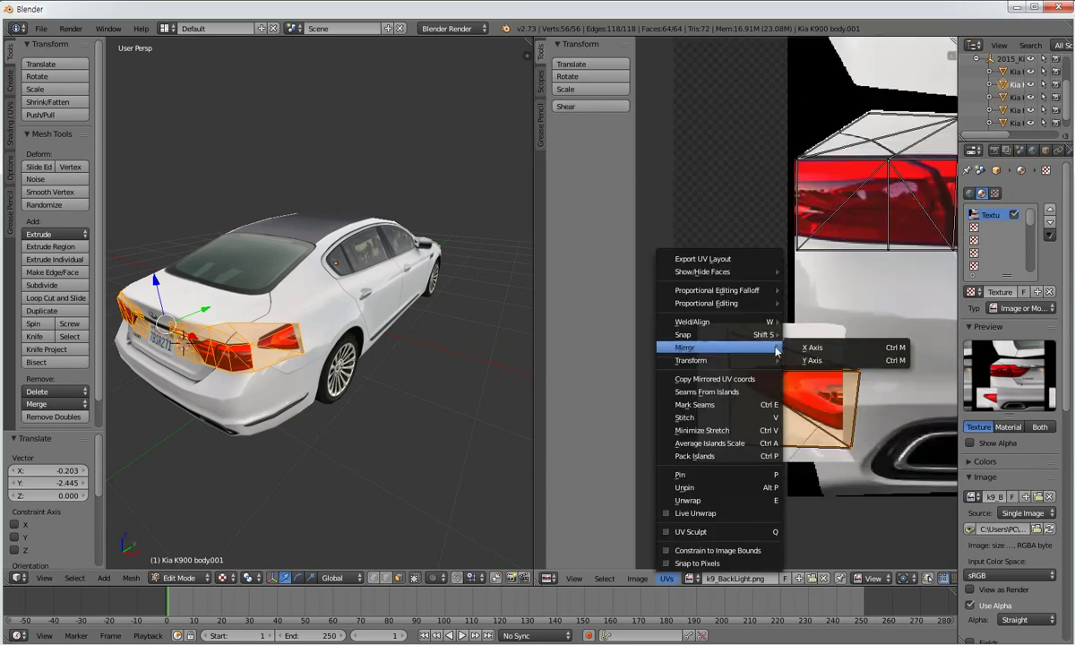
click(813, 360)
key(ctrl+z)
click(666, 577)
click(803, 349)
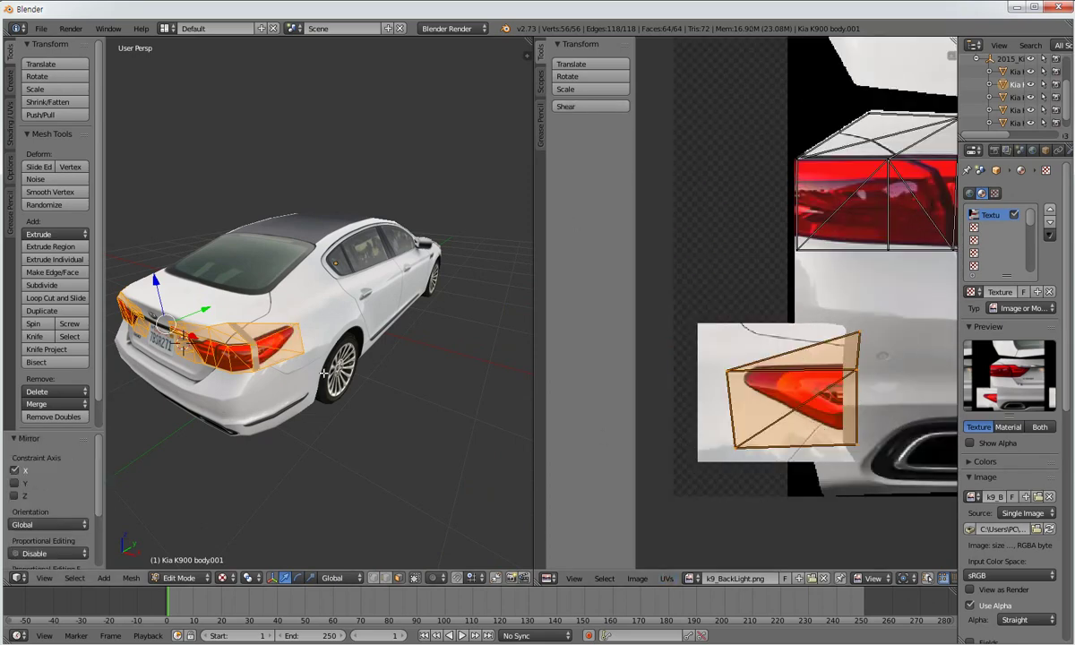
key(KP_Decimal)
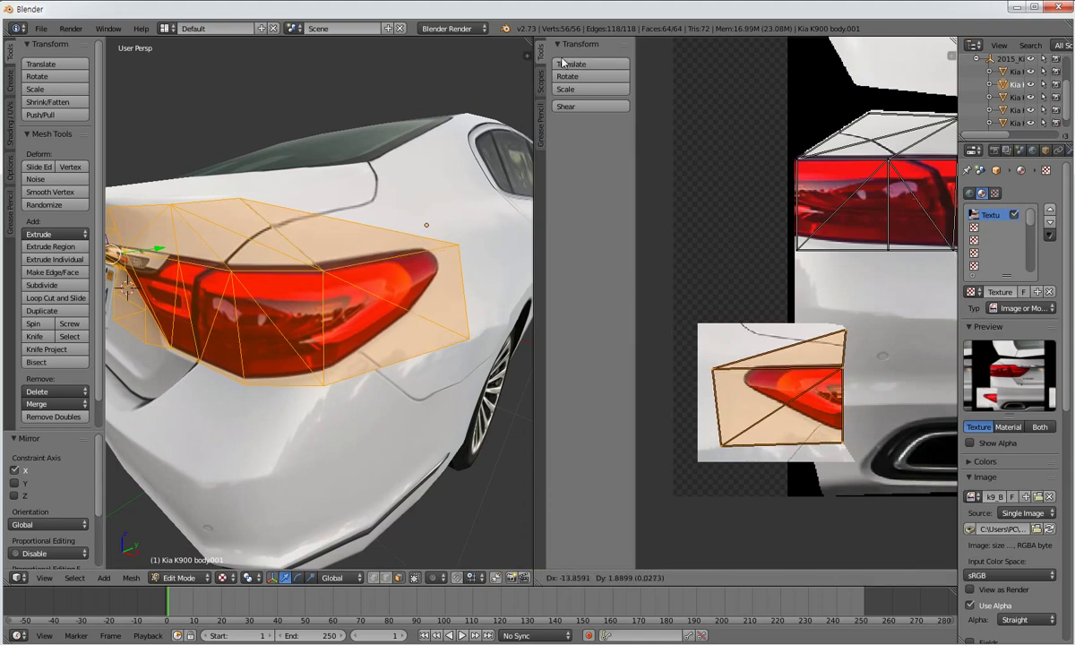
Finish adjusting the side-face UV island's position and return the car body to Object Mode.
click(562, 61)
click(180, 578)
click(184, 549)
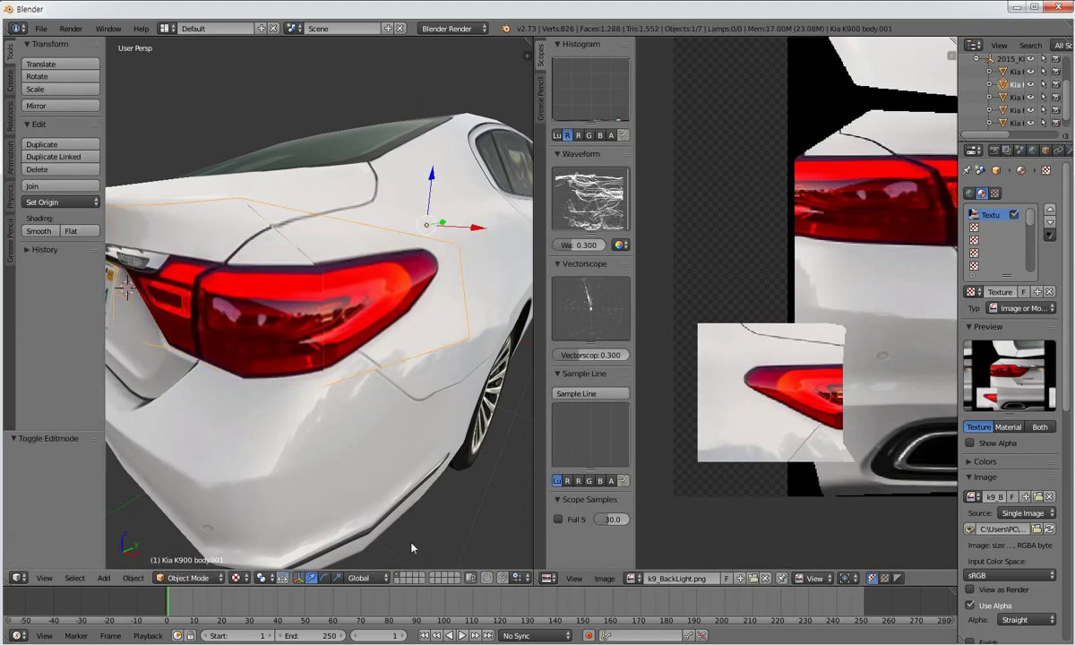
Undo the last operation and reopen the tail light mesh in Edit Mode to check its texture mapping.
key(ctrl+z)
scroll(681, 402, down, 6)
middle_drag(364, 396, 381, 403)
scroll(681, 403, down, 6)
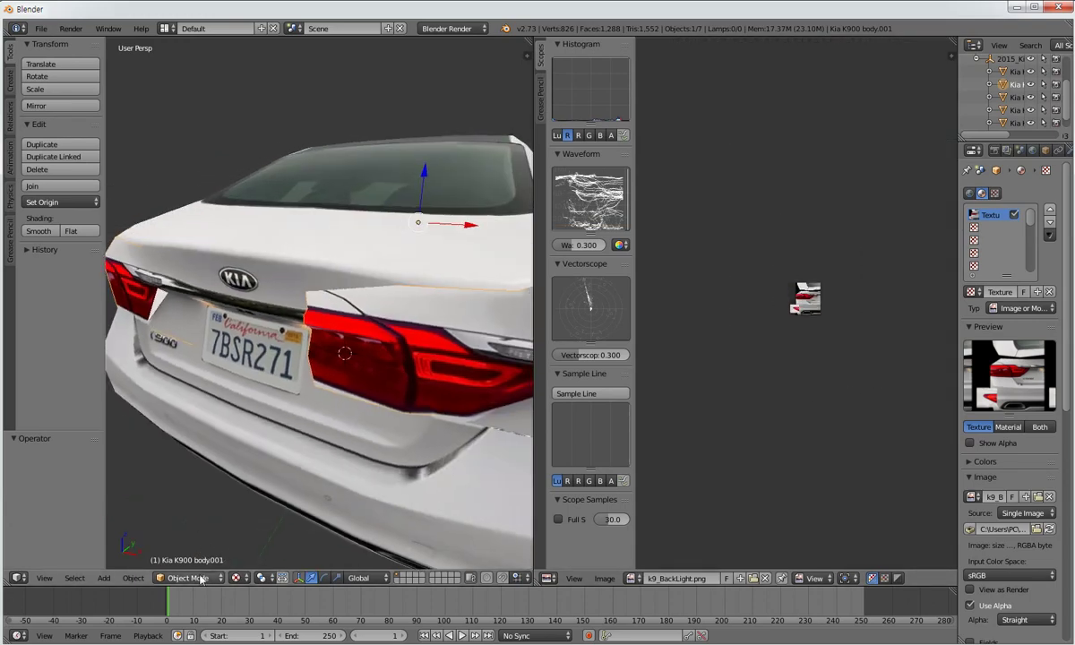
click(190, 577)
click(190, 536)
middle_drag(459, 426, 372, 418)
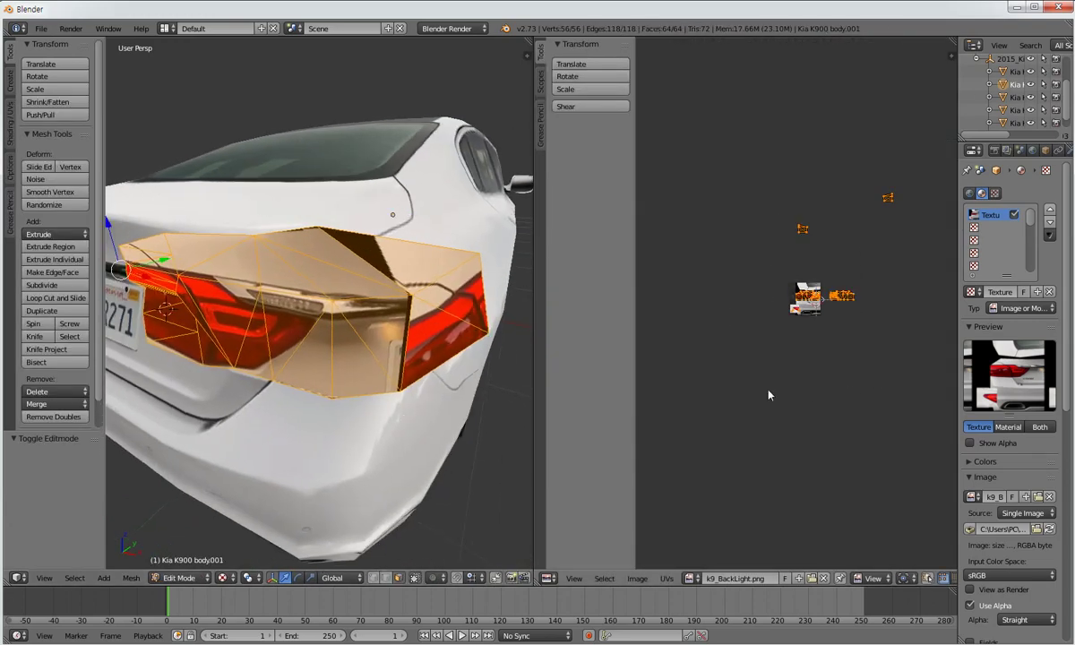
scroll(820, 374, up, 4)
middle_drag(819, 374, 803, 390)
Restore the earlier tail light work by recovering the last session.
click(41, 29)
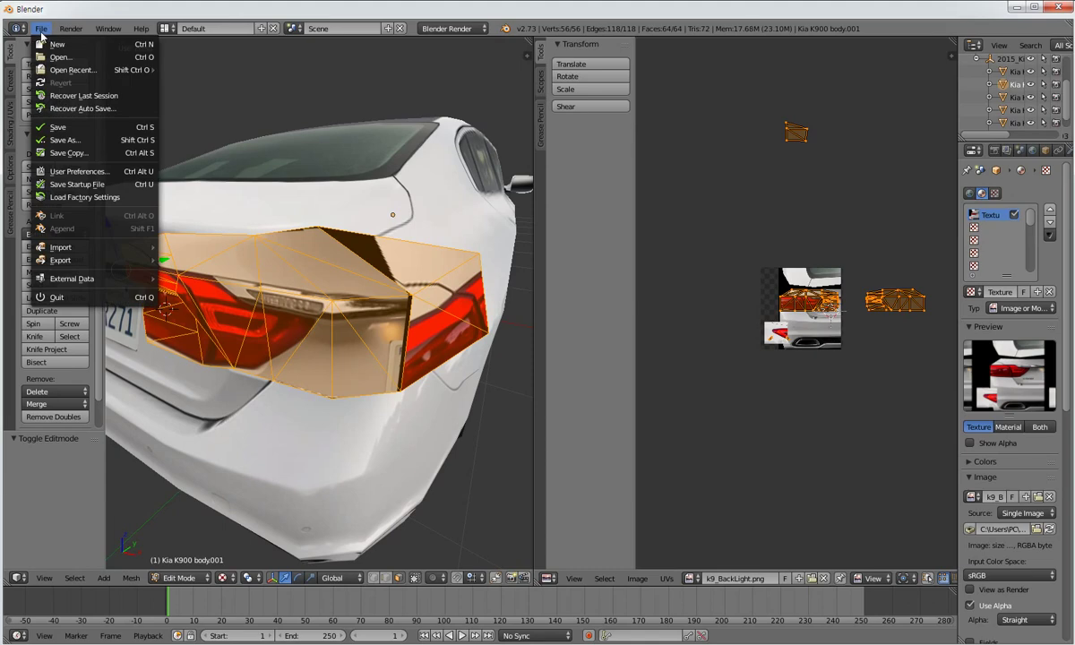
click(69, 96)
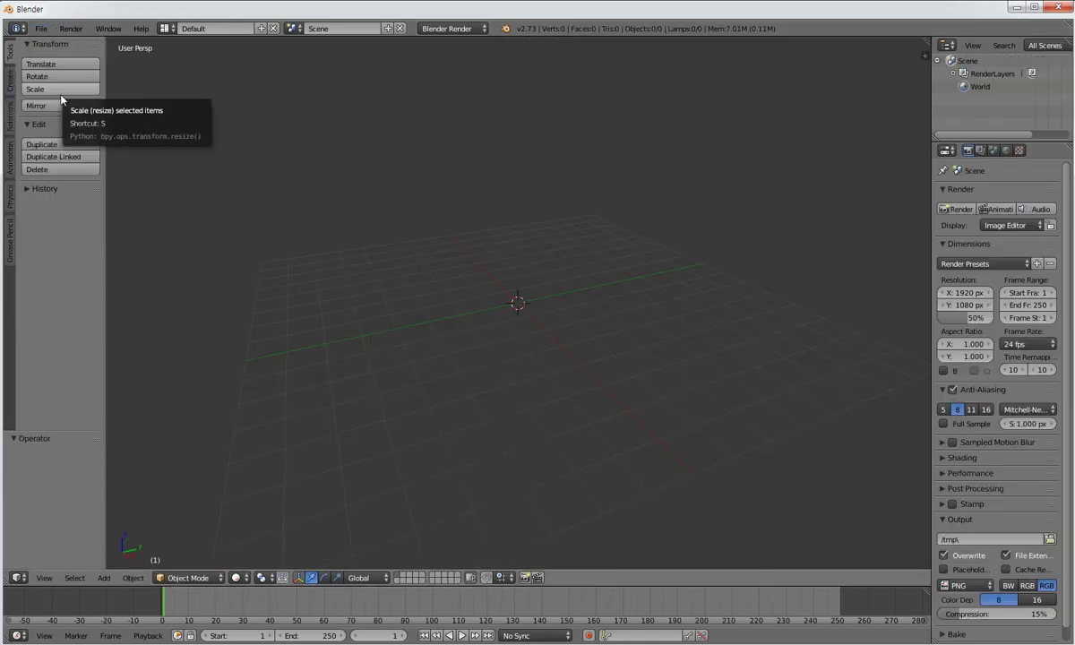
click(41, 29)
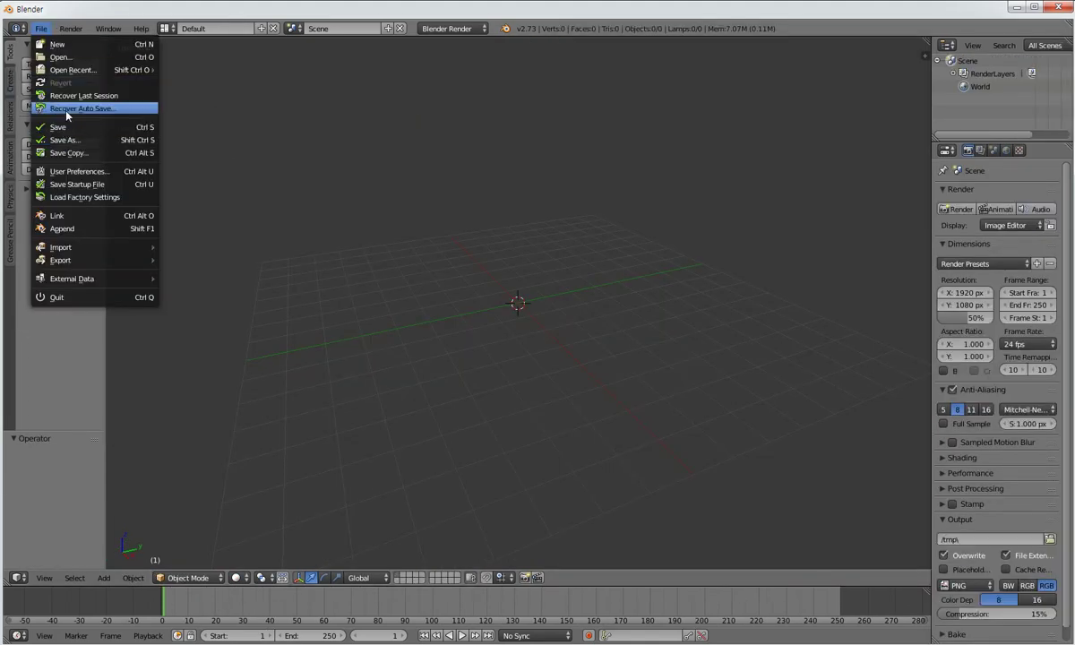
click(66, 109)
click(42, 30)
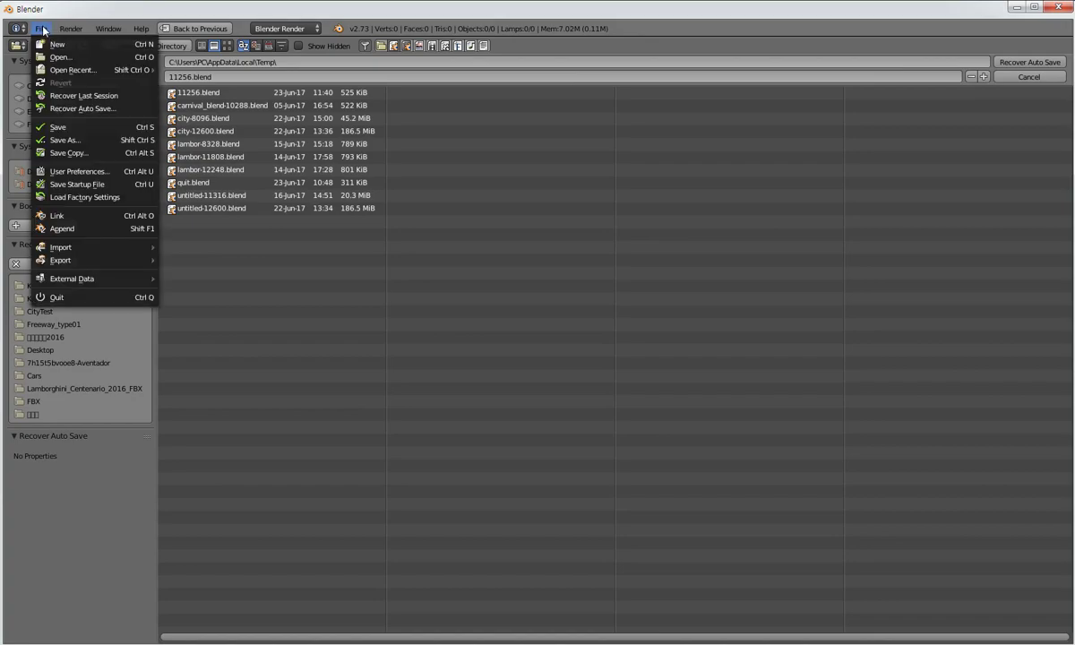
click(66, 93)
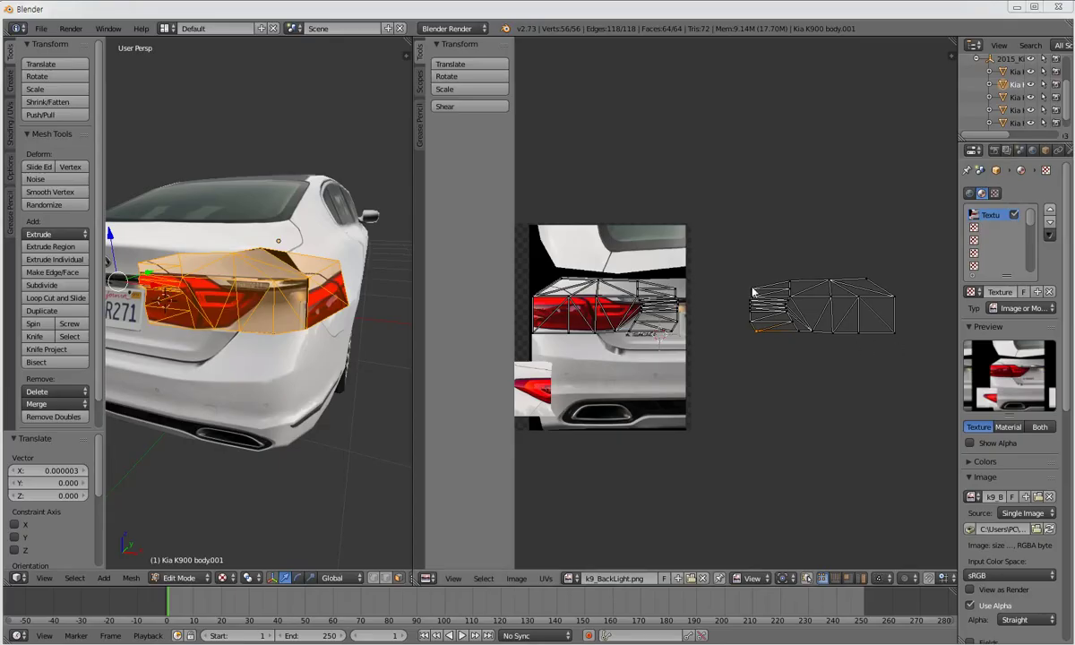
Mirror the tail light UV island beside the texture on the X axis and translate it by X -1.048 onto the image.
key(a)
click(545, 578)
mouse_move(609, 346)
click(686, 349)
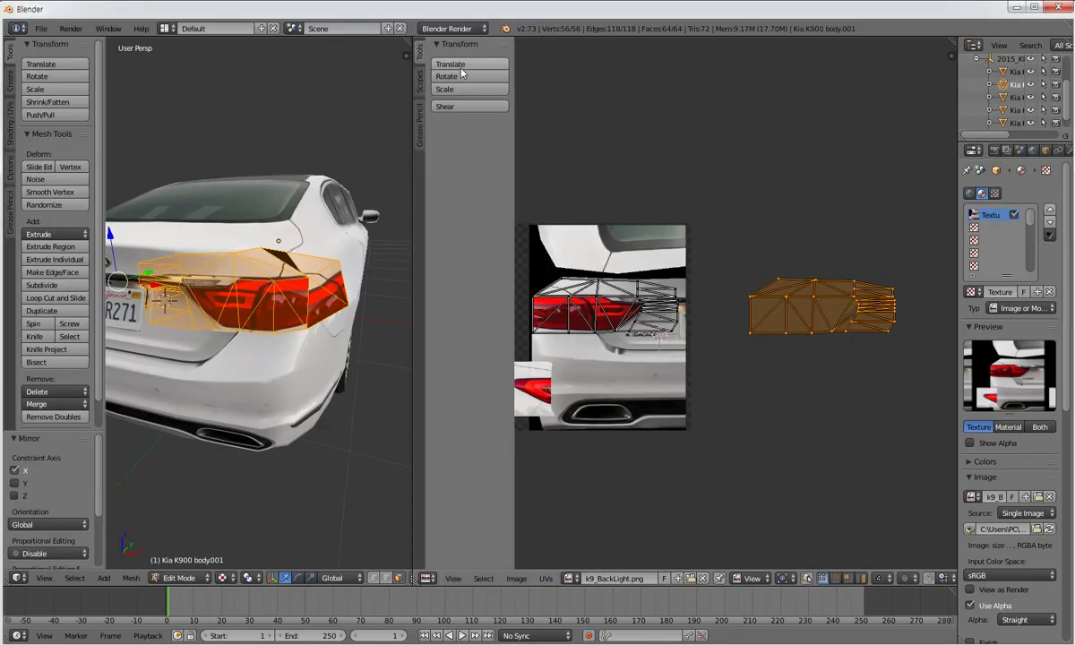
click(461, 67)
click(790, 70)
Fine-tune the mirrored rear island's position so its corner vertices coincide with those of the other rear island.
scroll(779, 354, up, 8)
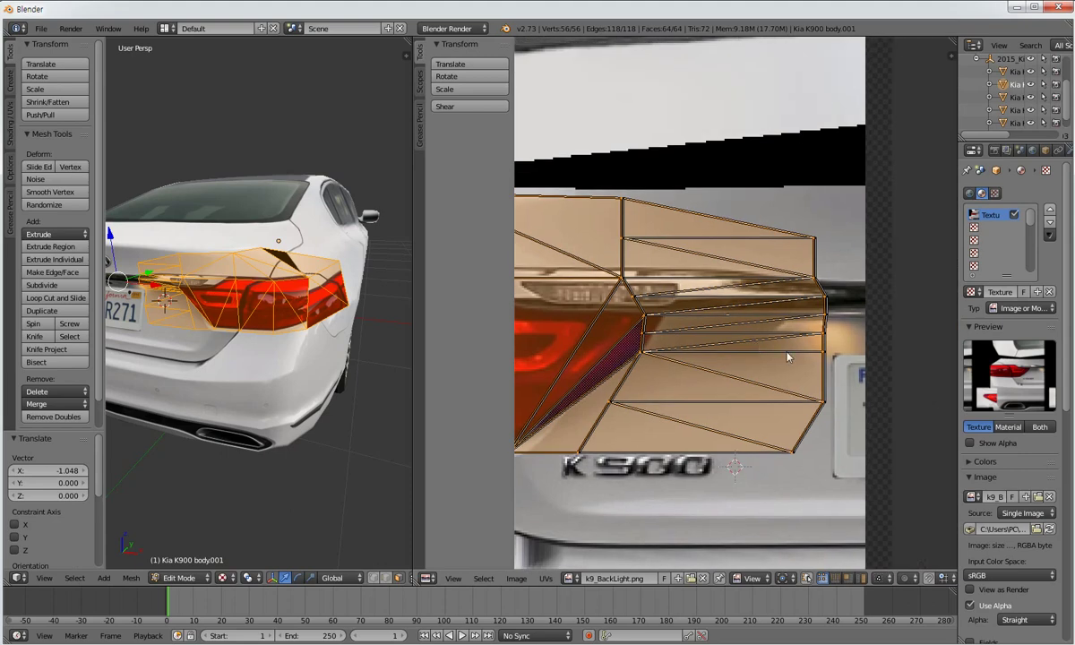
click(470, 68)
click(754, 72)
scroll(848, 399, up, 2)
middle_drag(848, 399, 710, 328)
click(465, 69)
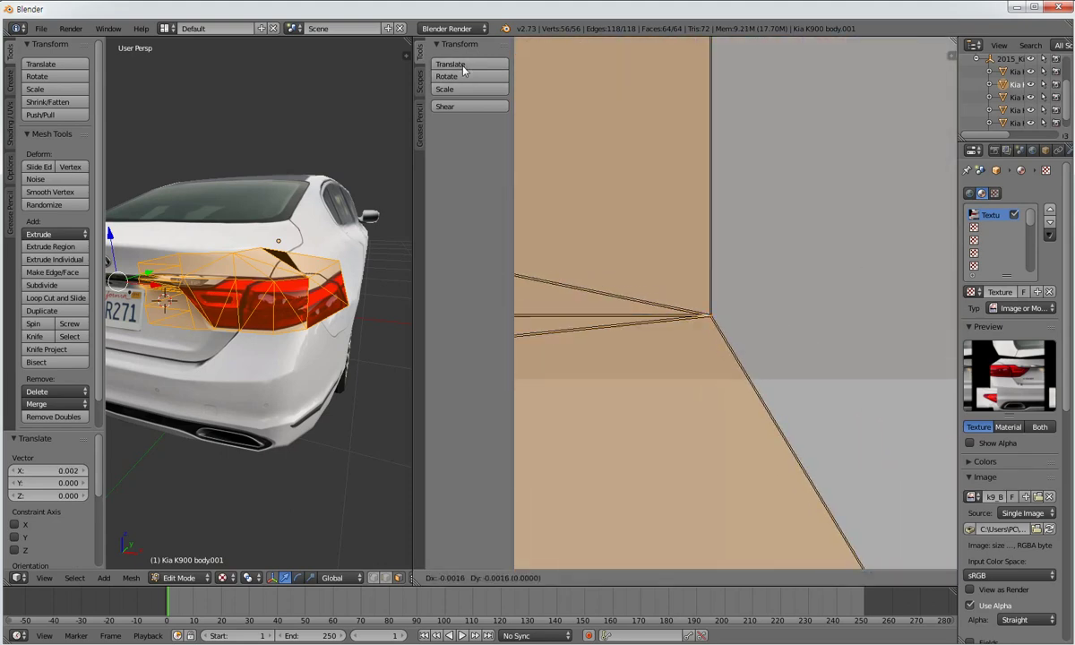
click(766, 355)
scroll(699, 394, down, 8)
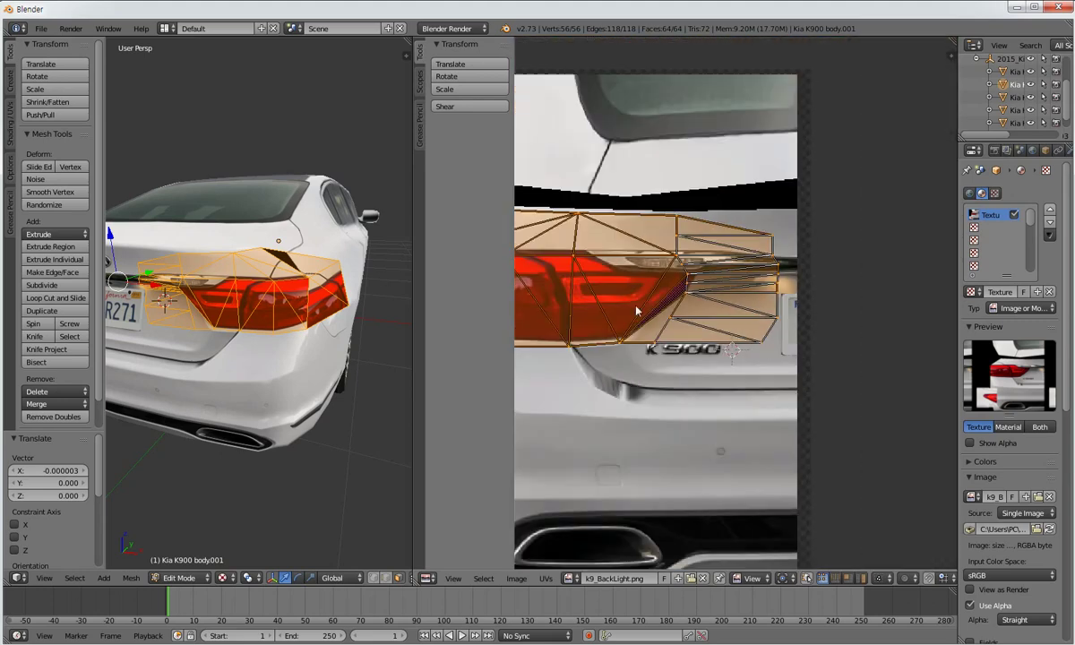
Select one linked side-face UV island and translate it by X -2.805, Y -3.386 onto the inset tail light image.
middle_drag(300, 358, 549, 359)
scroll(627, 341, down, 5)
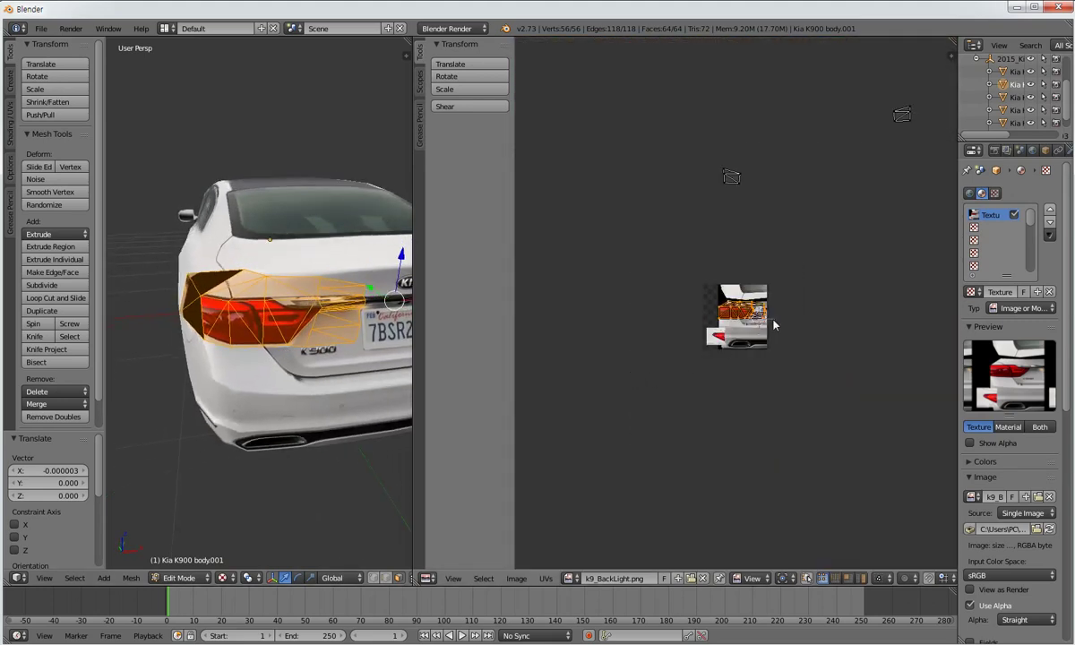
key(l)
key(g)
click(830, 297)
drag(413, 336, 523, 336)
middle_drag(313, 343, 400, 340)
Save the Blender file as car.blend in the Freeway_type01 folder.
click(41, 29)
click(63, 127)
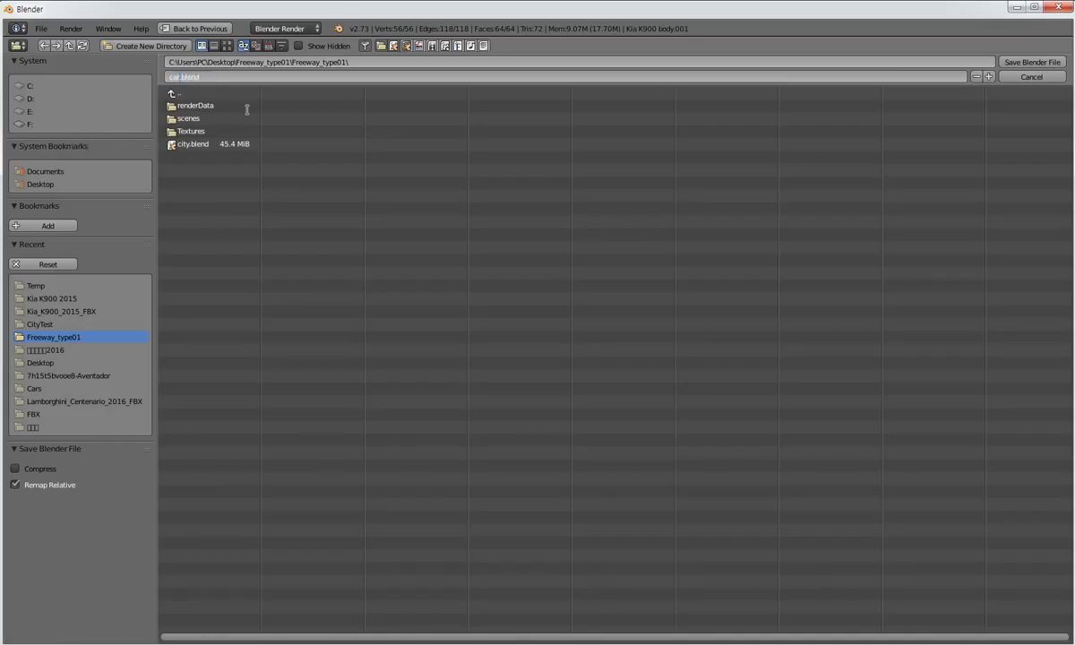
click(1029, 64)
Translate the side-face UV island by X -0.032, Y -0.010 to fit the inset tail light.
middle_drag(389, 434, 451, 420)
scroll(451, 420, up, 4)
scroll(451, 420, down, 3)
scroll(738, 444, up, 2)
scroll(737, 444, up, 4)
click(560, 64)
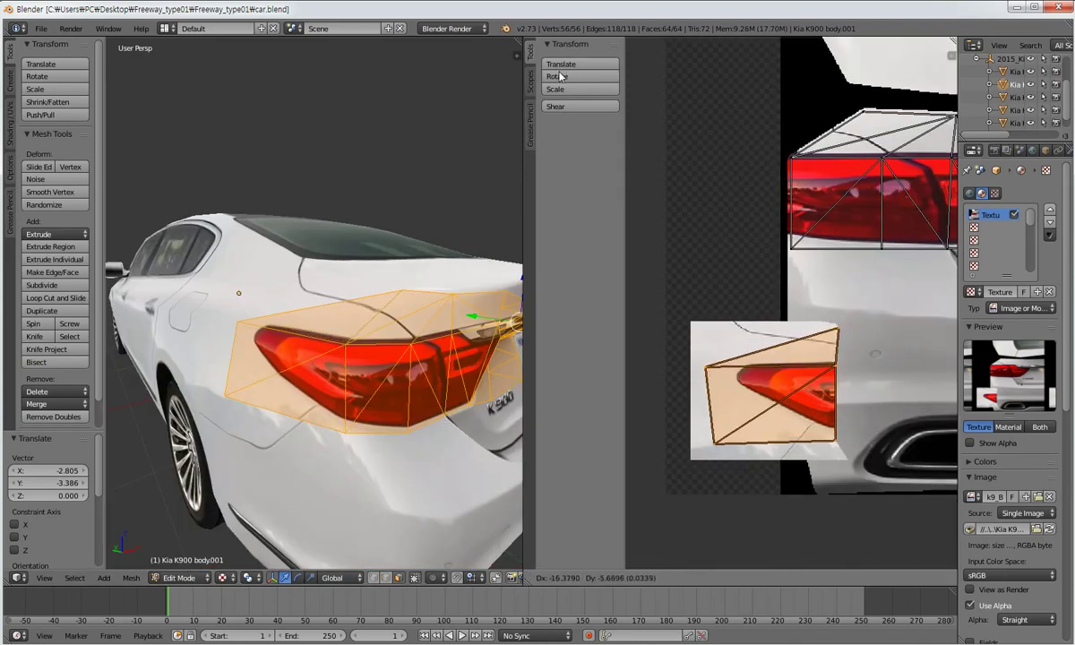
click(560, 76)
Fine-tune the side-face island's position against the cut edge of the inset tail light image.
scroll(856, 391, up, 3)
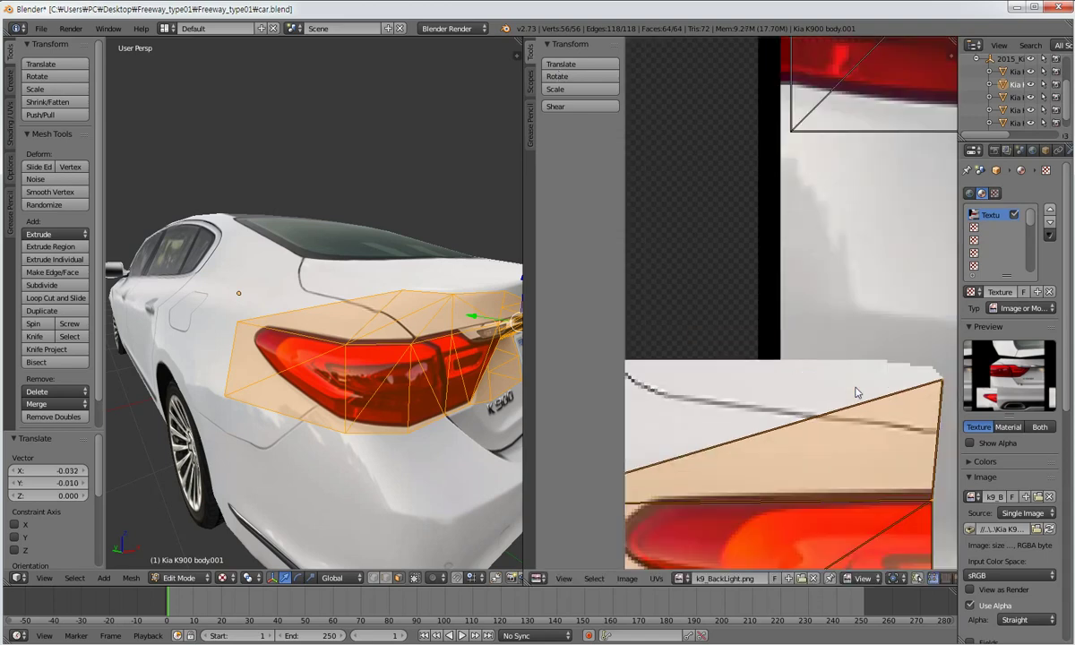
scroll(782, 363, up, 3)
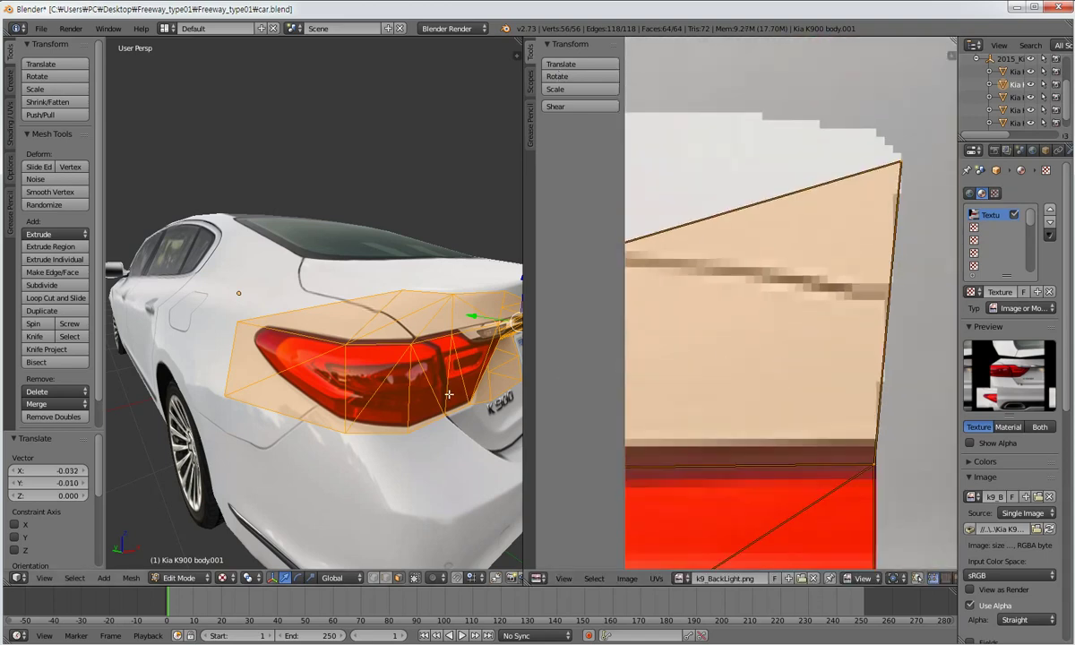
middle_drag(417, 397, 448, 392)
scroll(448, 391, down, 3)
scroll(448, 392, up, 3)
scroll(715, 355, down, 2)
click(567, 67)
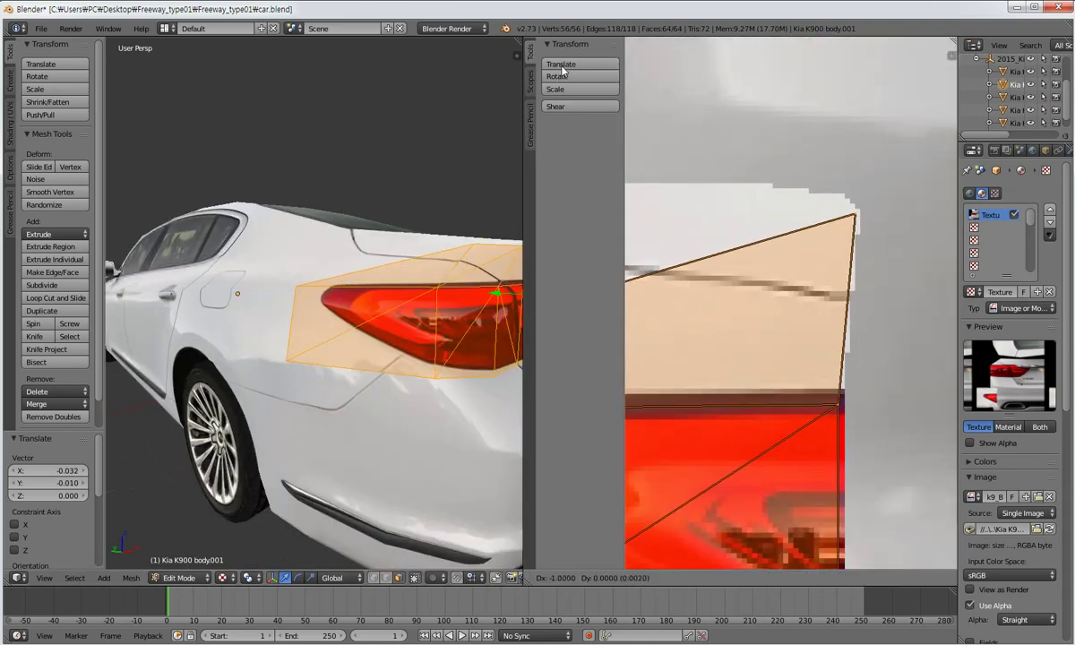
click(549, 70)
Examine the tail light mapping from both sides of the car in Object Mode.
middle_drag(452, 313, 470, 401)
key(Tab)
drag(524, 389, 689, 378)
middle_drag(623, 419, 431, 347)
scroll(551, 435, down, 3)
scroll(431, 345, up, 2)
drag(687, 313, 551, 318)
scroll(859, 321, down, 14)
In Edit Mode, translate the remaining side-face UV island by X -0.594, Y -2.422 beside the inset image.
key(Tab)
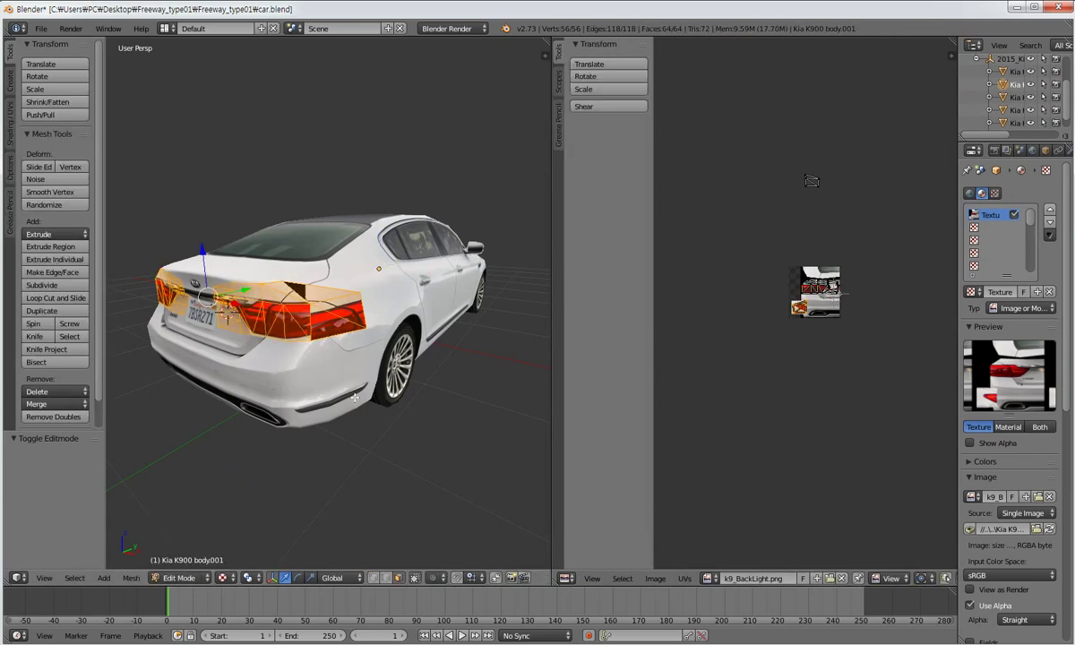
click(949, 264)
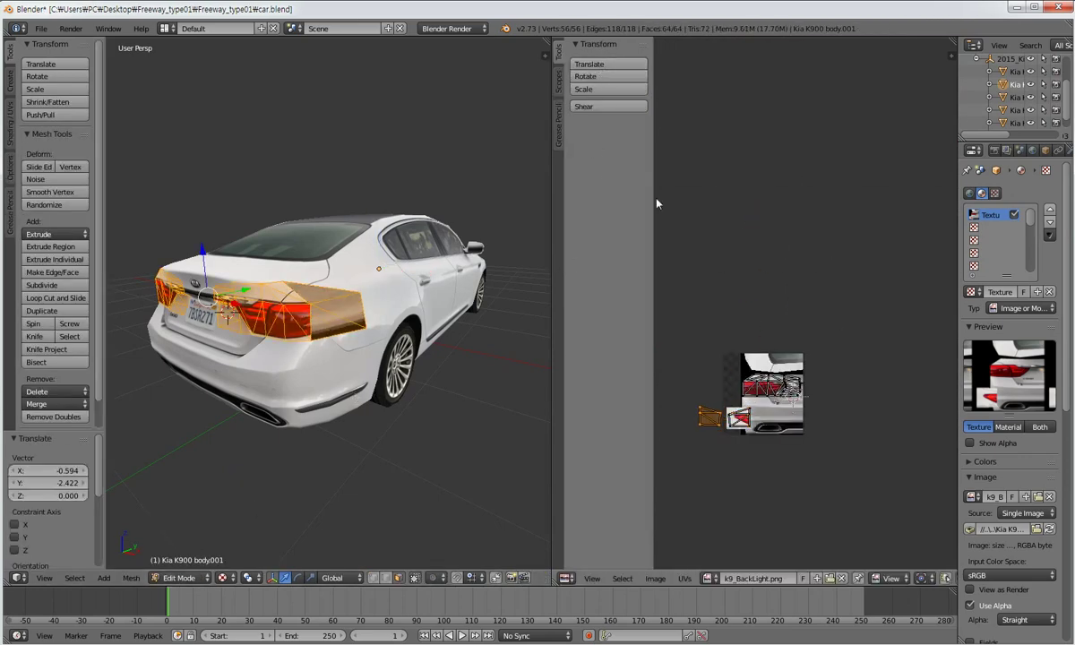
scroll(708, 313, up, 5)
Mirror the second side-face island on the X axis and translate it by X 0.354, Y -0.017 onto the inset tail light.
click(684, 577)
mouse_move(725, 338)
click(824, 339)
click(599, 72)
click(689, 73)
Nudge the second side-face island at pixel level until its vertices coincide with the first side-face island's.
scroll(817, 362, up, 4)
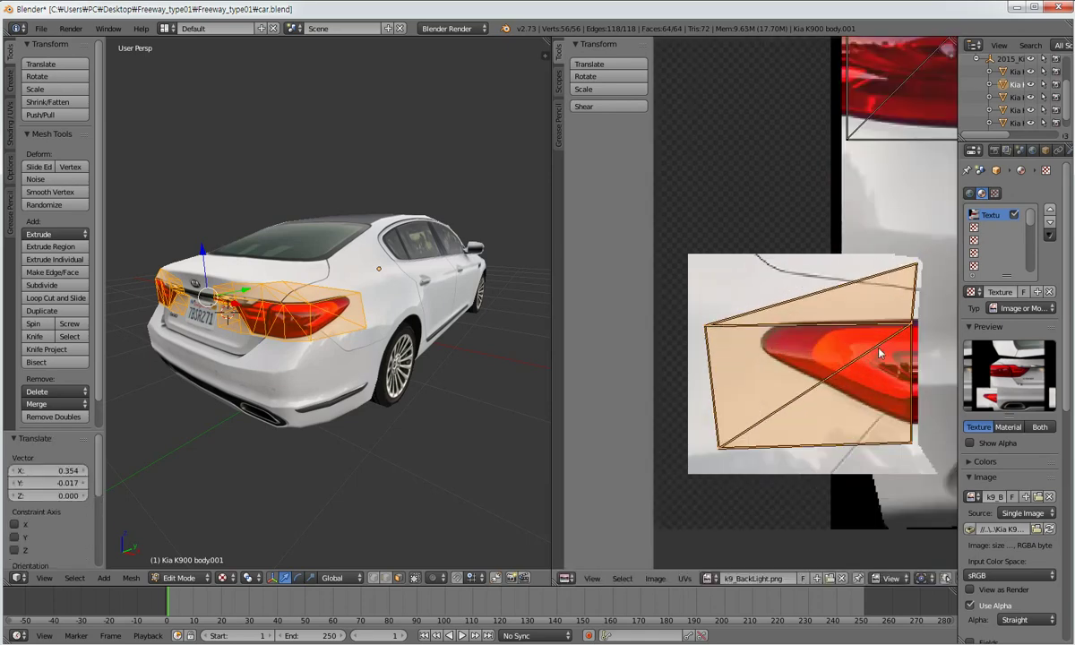
scroll(873, 339, up, 8)
key(g)
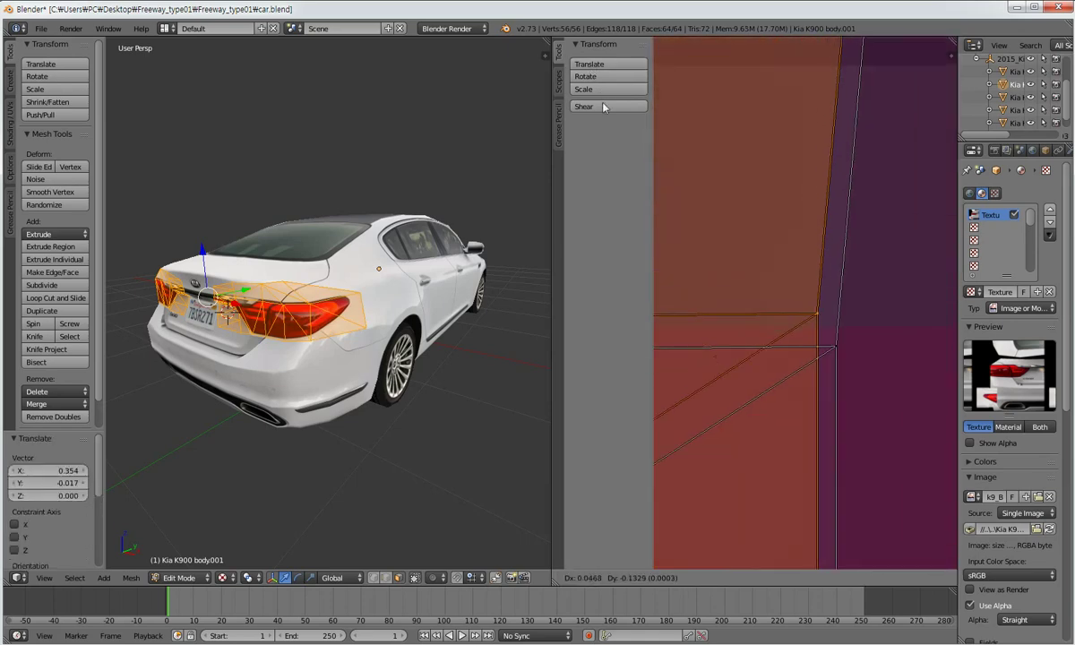
click(617, 71)
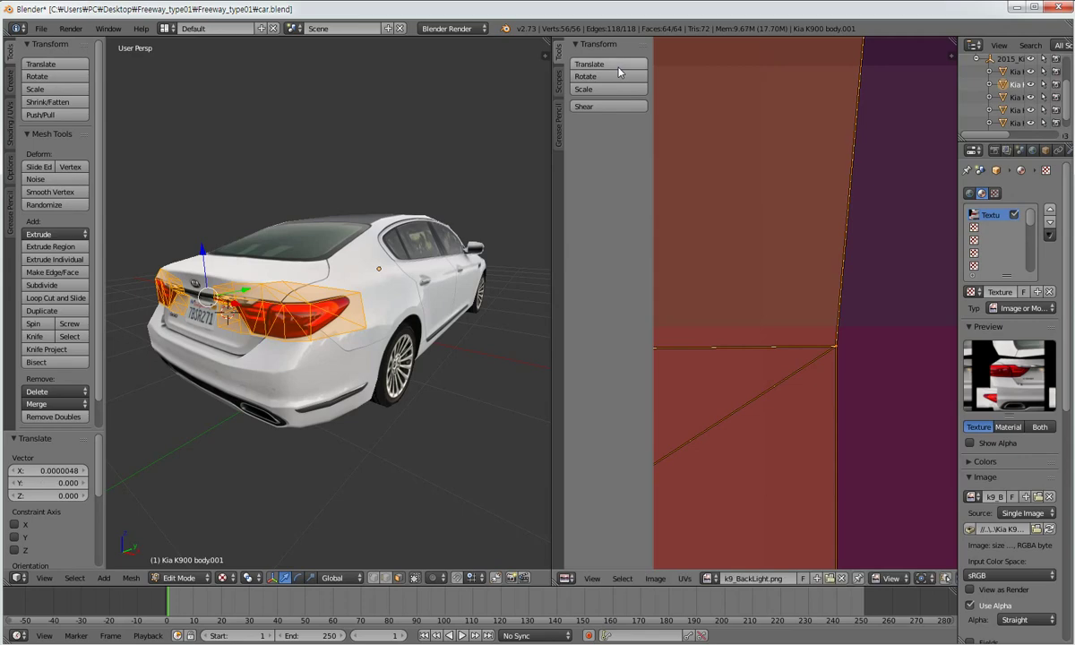
scroll(741, 300, down, 10)
Enlarge the 3D view, return to Object Mode and inspect the textured rear of the car.
drag(549, 272, 878, 252)
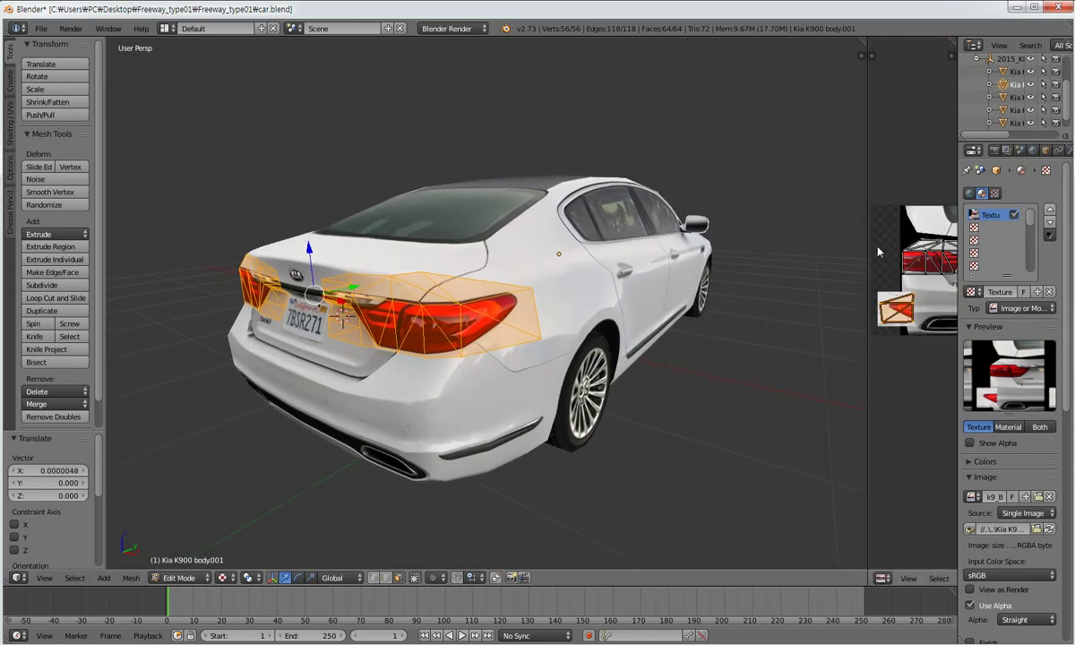
key(Tab)
right_click(568, 436)
middle_drag(539, 475, 600, 462)
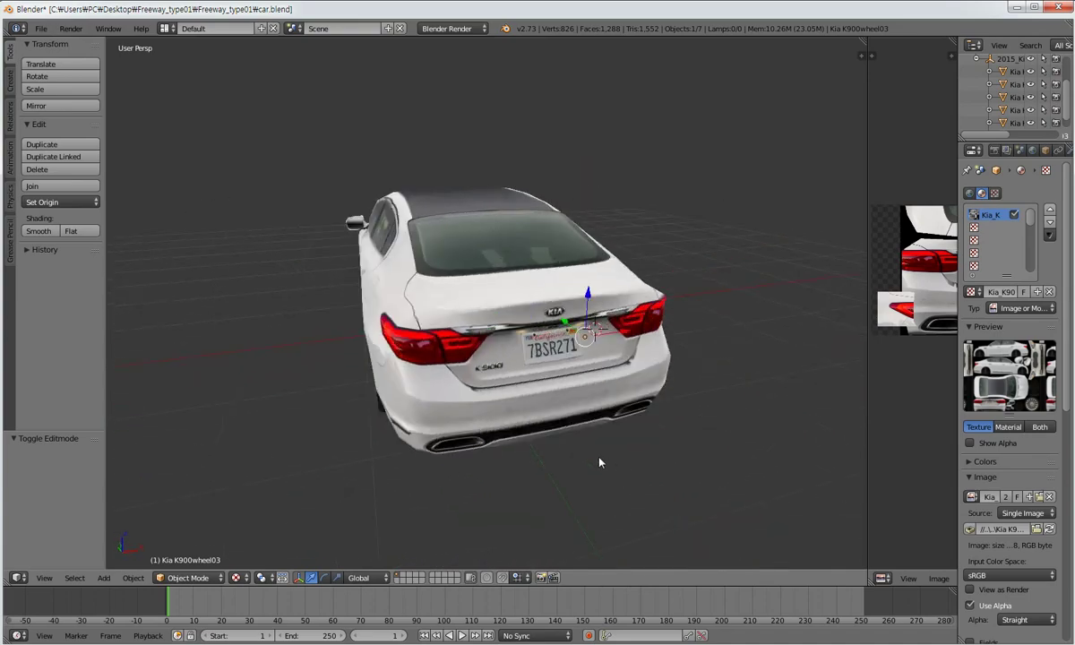
scroll(600, 462, down, 2)
Save the changes to car.blend.
click(41, 29)
click(63, 124)
middle_drag(552, 403, 477, 384)
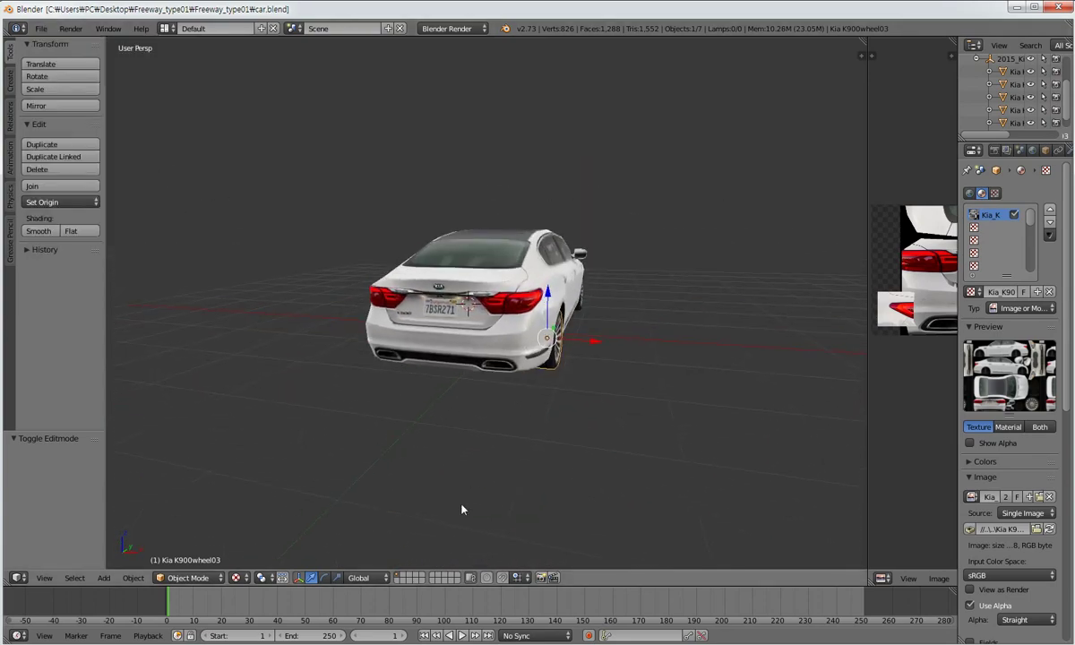
Switch to GIMP and merge the pasted inset layer and the 배경 layer of k9.xcf into a single layer.
mouse_move(310, 638)
click(295, 615)
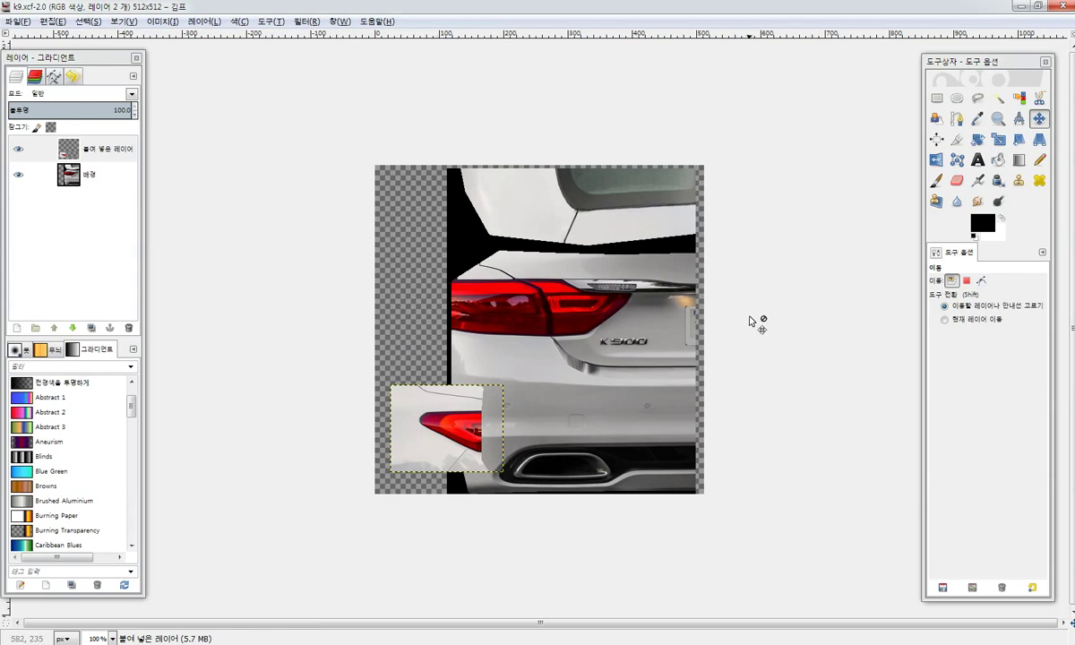
right_click(69, 174)
click(135, 503)
key(Return)
Outline the red rear tail light with the Free Select tool at 150% zoom and close the selection.
click(998, 119)
click(597, 433)
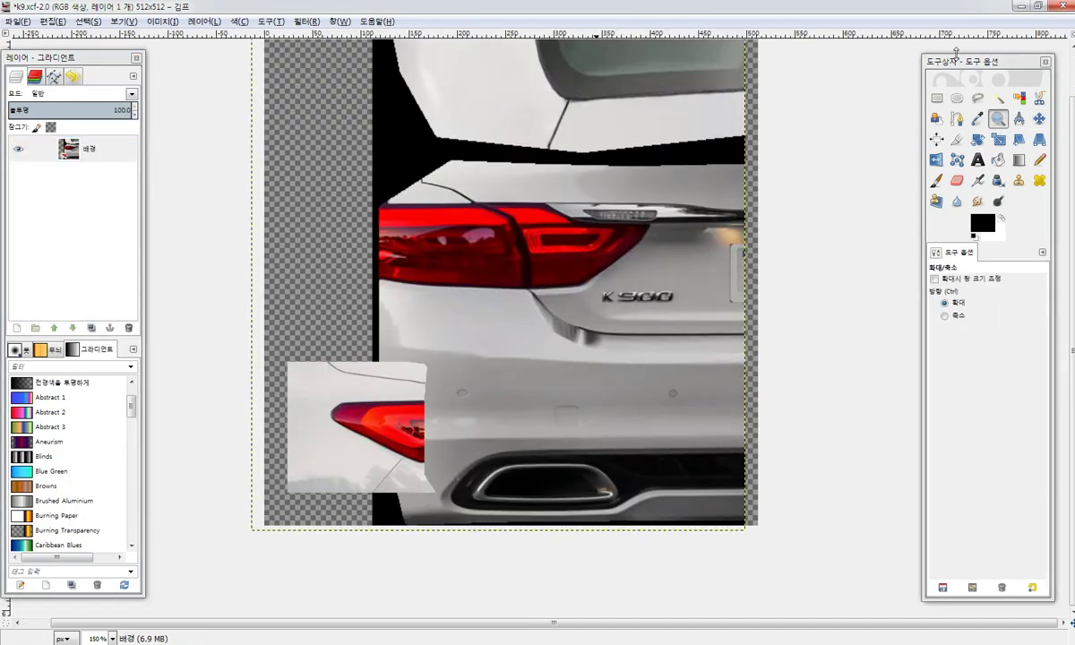
click(977, 98)
click(378, 205)
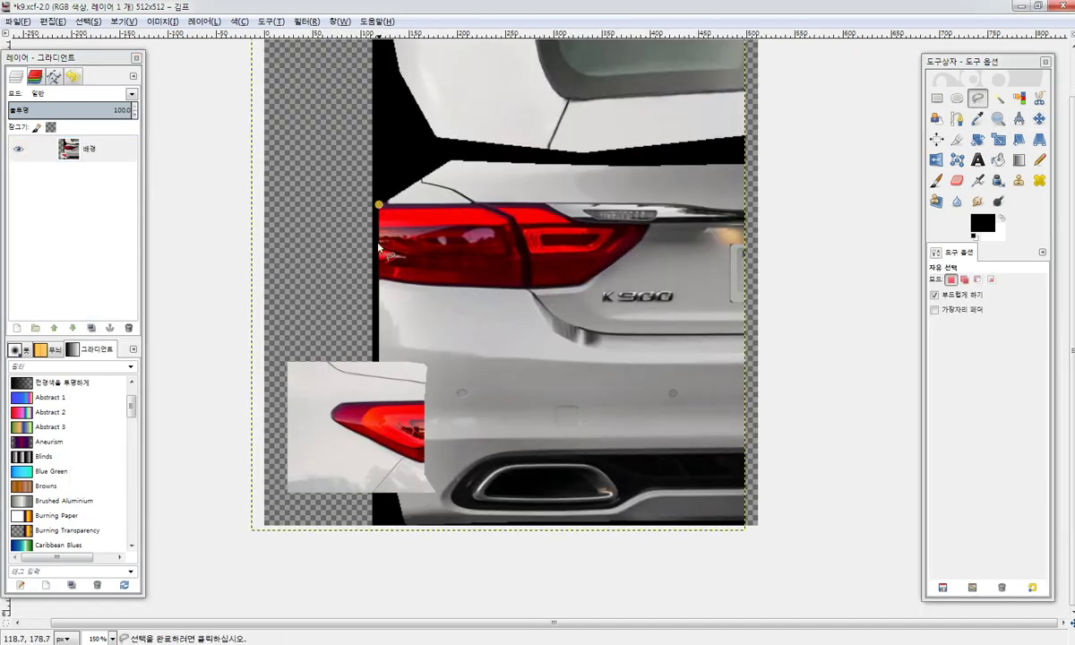
click(377, 277)
click(392, 282)
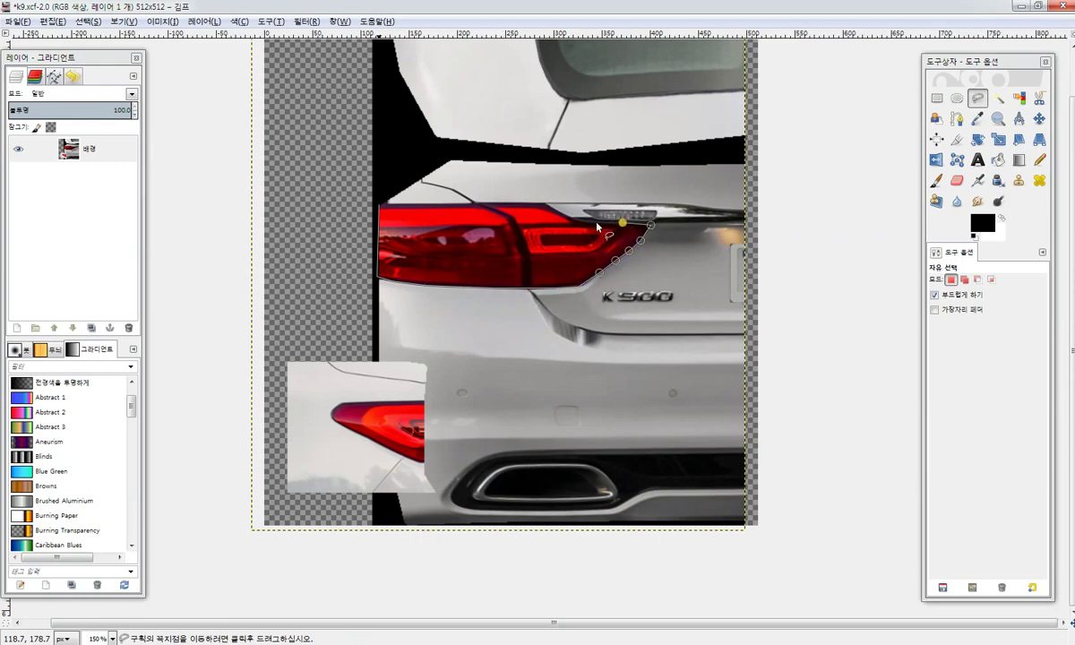
click(379, 205)
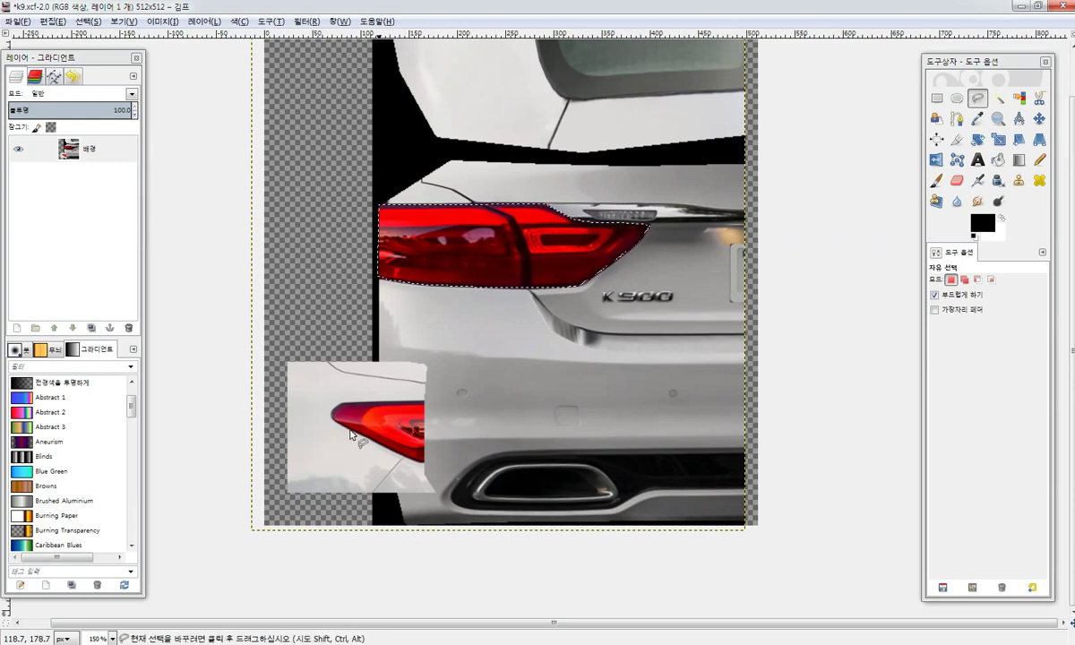
click(343, 426)
click(371, 440)
click(387, 448)
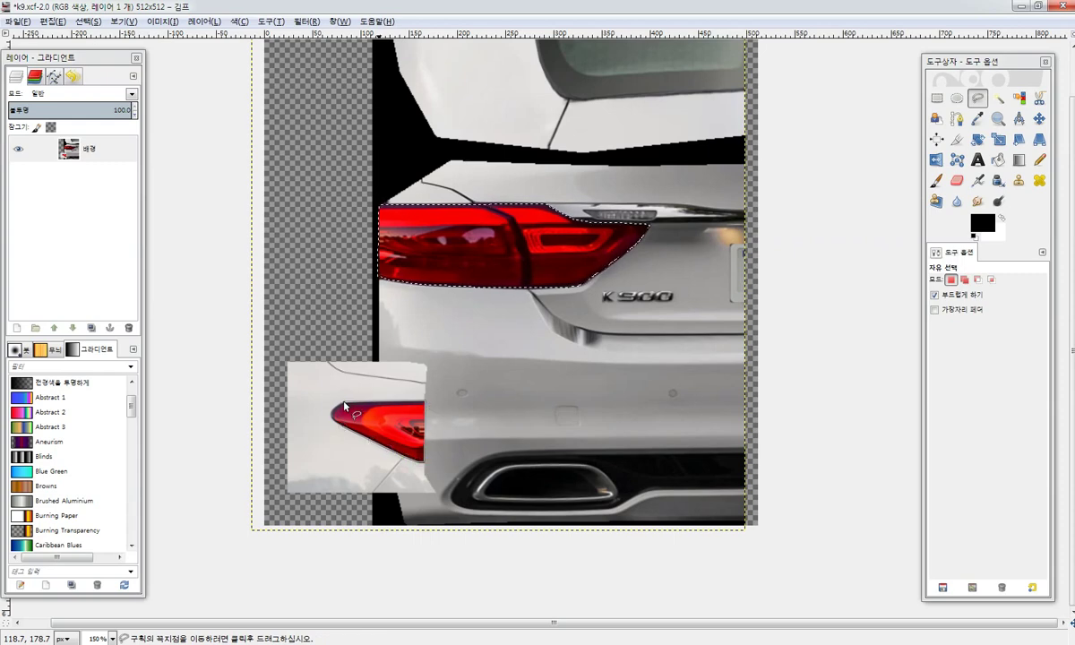
key(Escape)
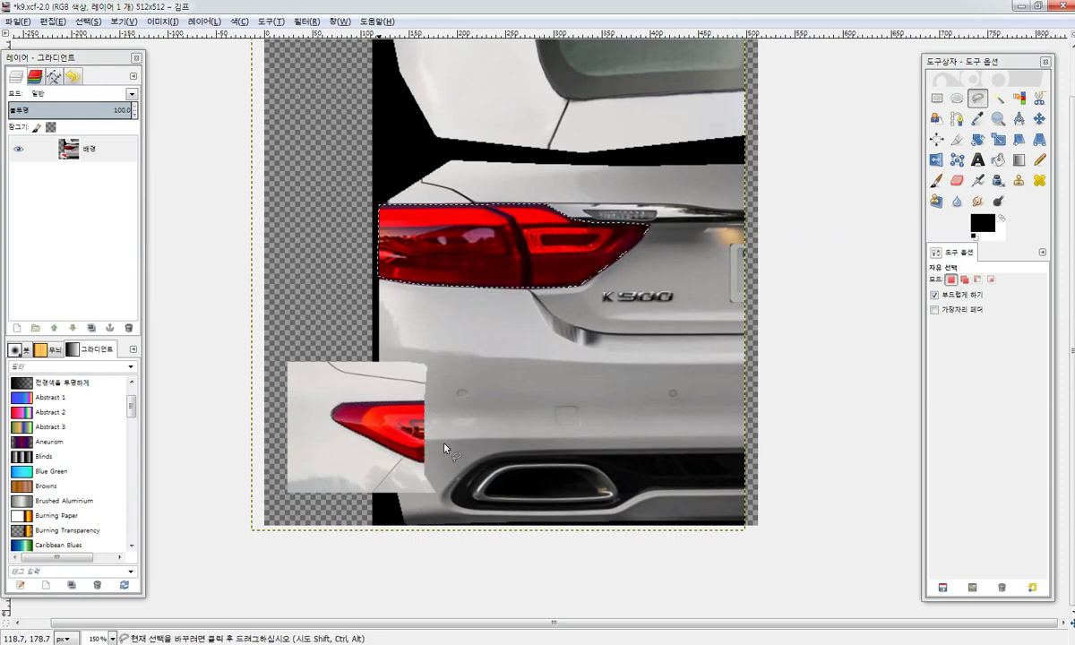
Adjust the outlined rear tail light with Brightness-Contrast, setting brightness to 80 and contrast to 84.
click(239, 21)
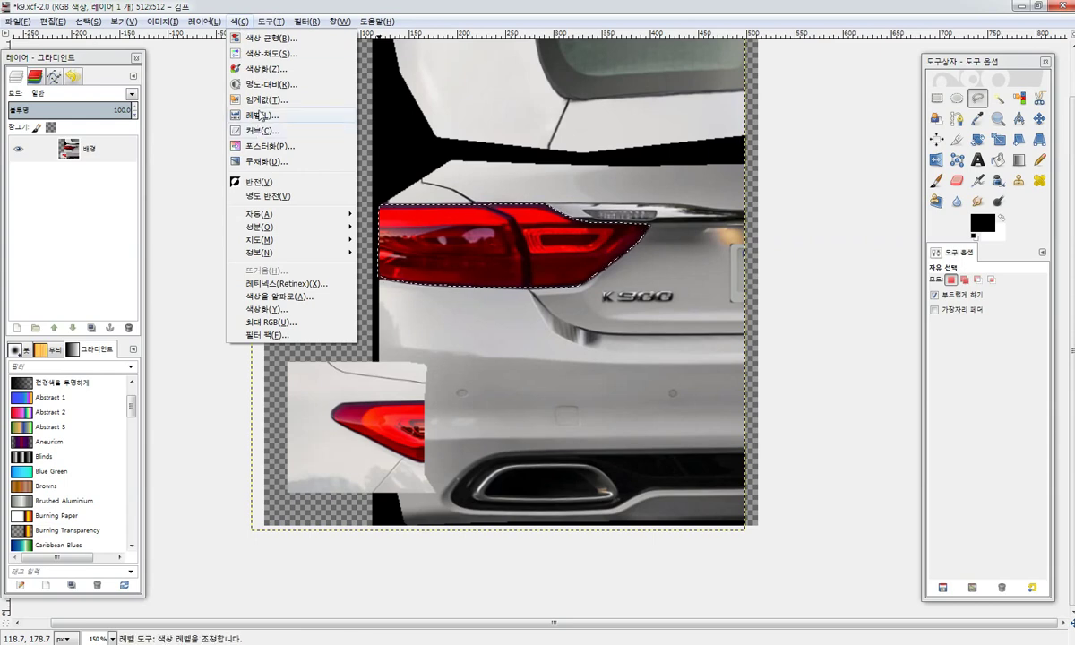
click(269, 94)
drag(166, 156, 202, 159)
double_click(258, 159)
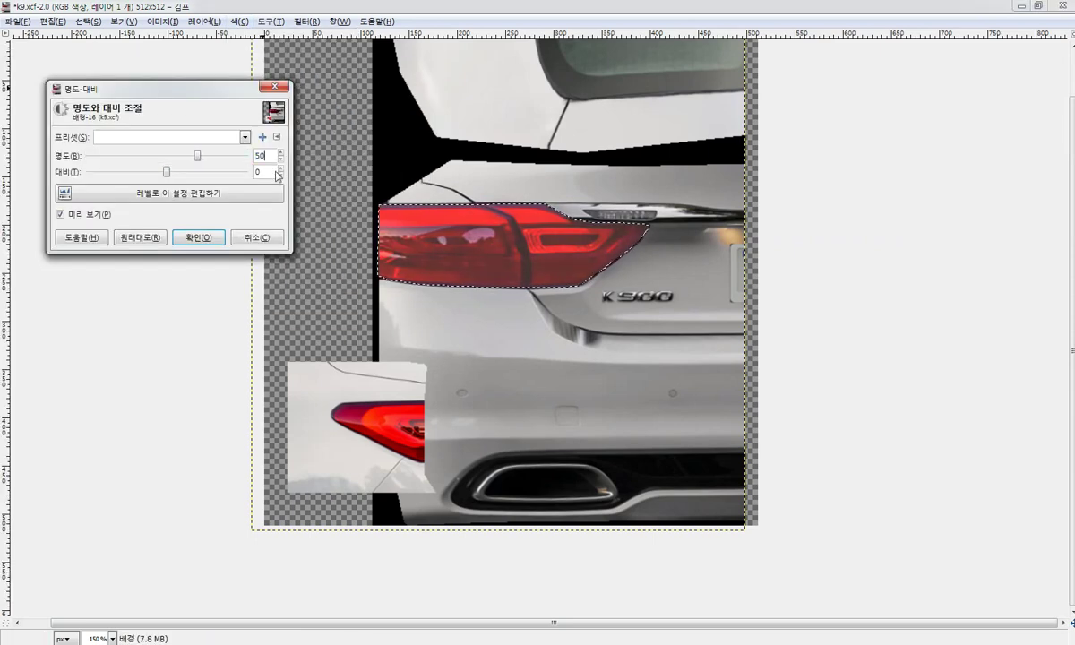
drag(197, 156, 216, 157)
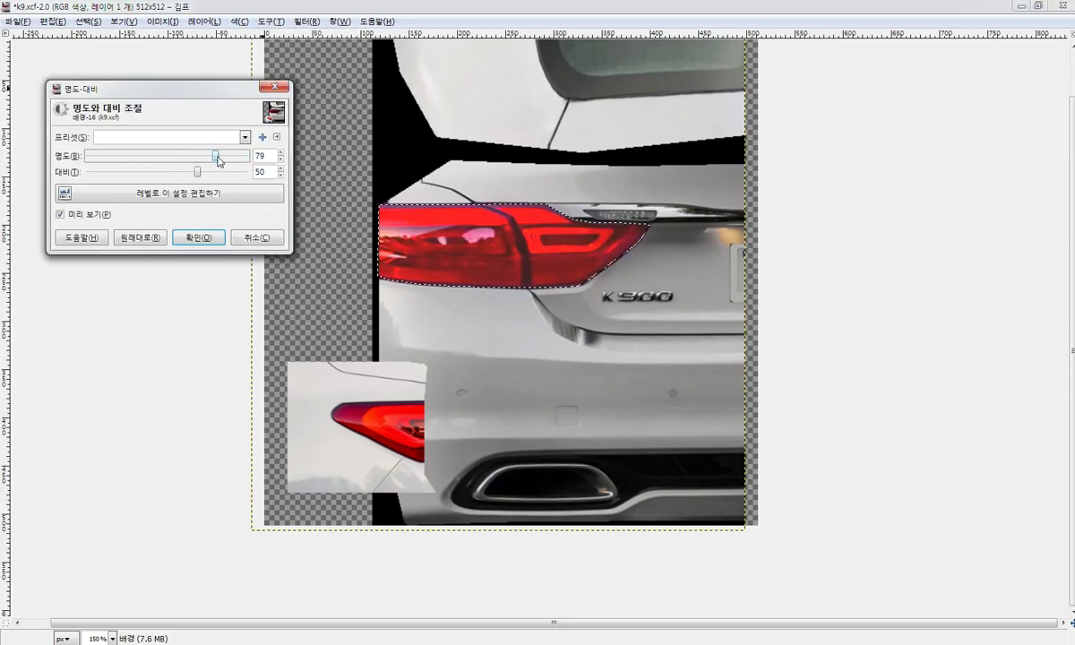
click(217, 172)
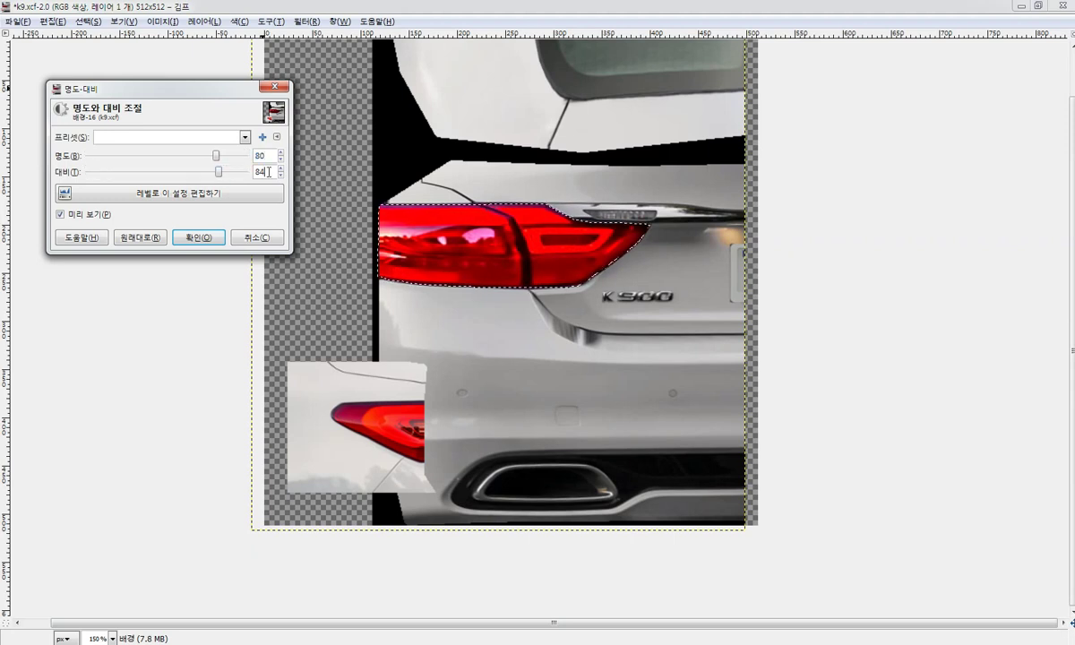
click(198, 237)
Export the image under the new name k9_BackLight_Stop.png in the Kia_K900_2015_FBX folder.
click(17, 20)
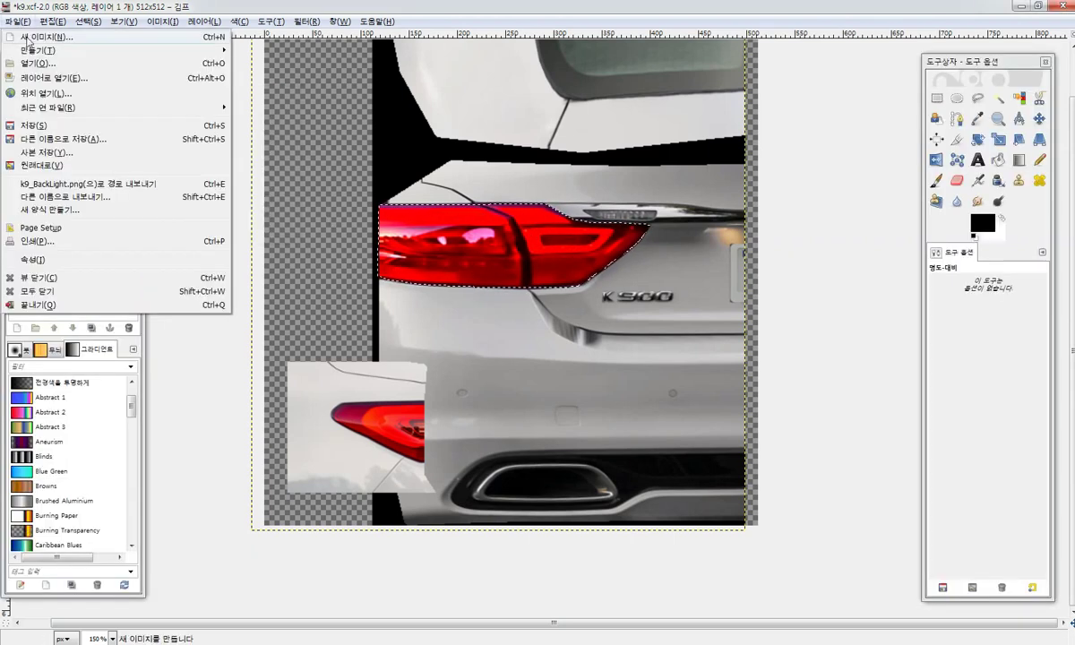
click(68, 197)
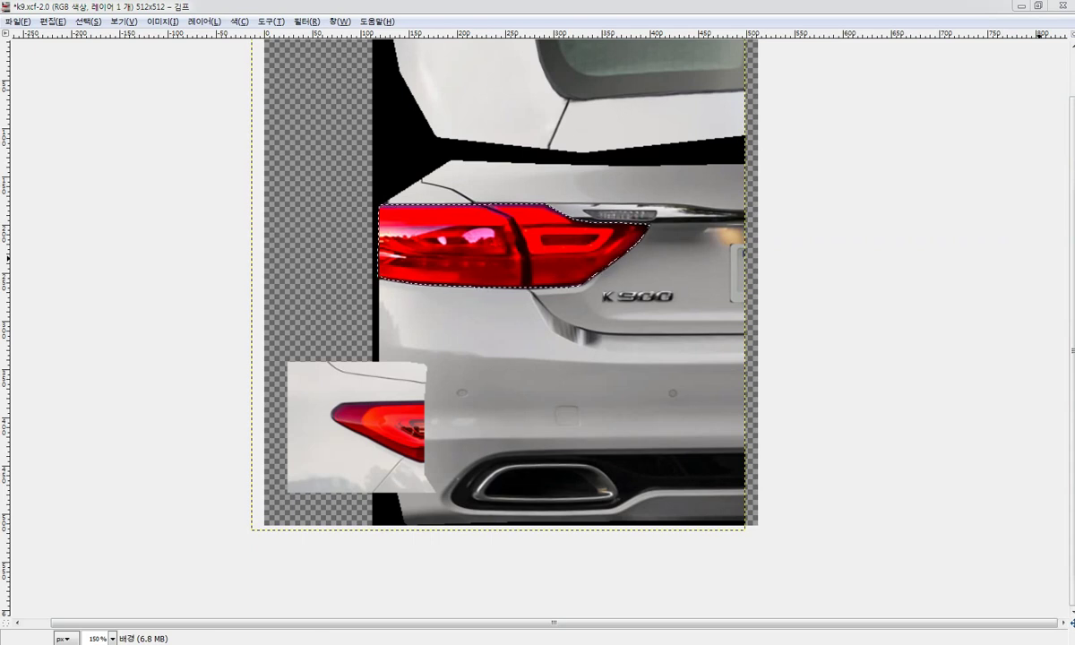
key(Tab)
key(ctrl+e)
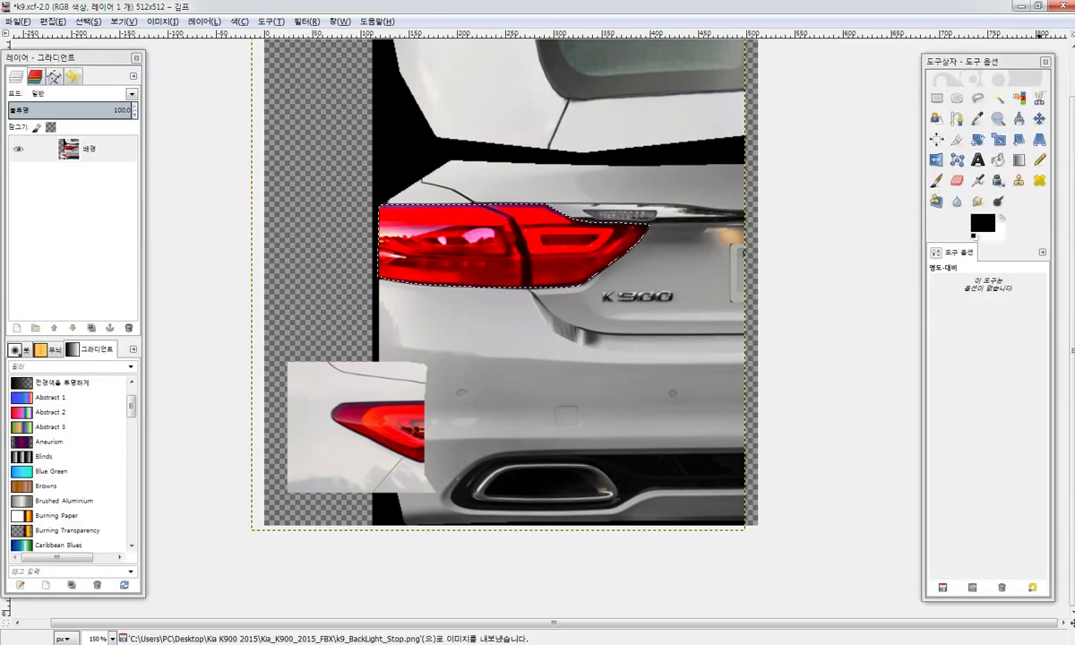
Outline the red side tail light in the pasted inset with the Free Select tool and close the selection.
key(f)
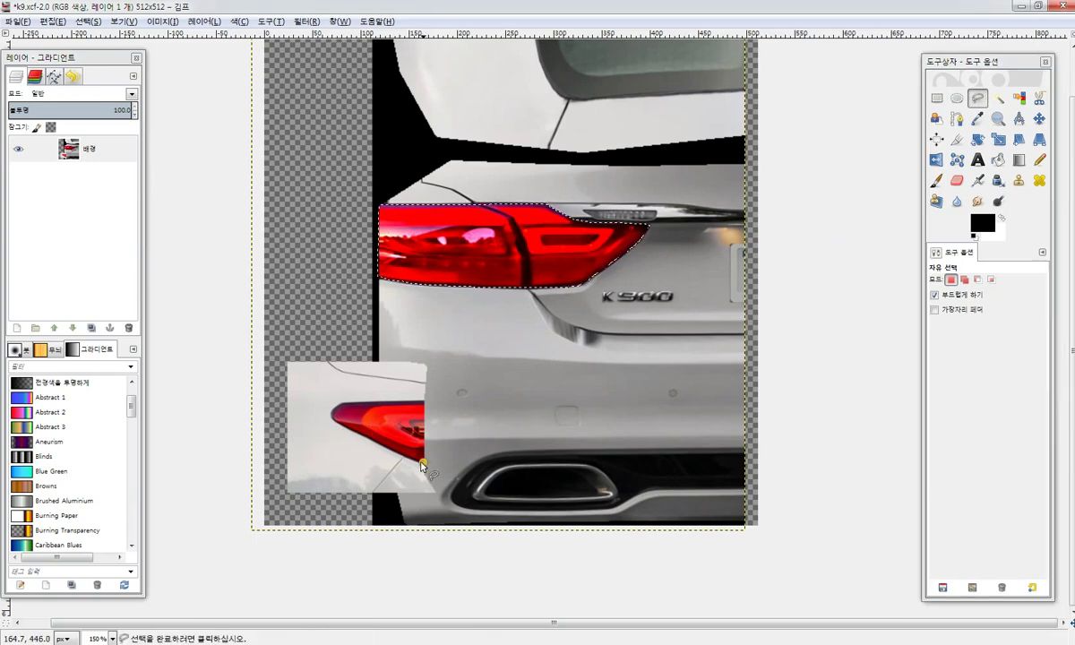
drag(388, 448, 358, 433)
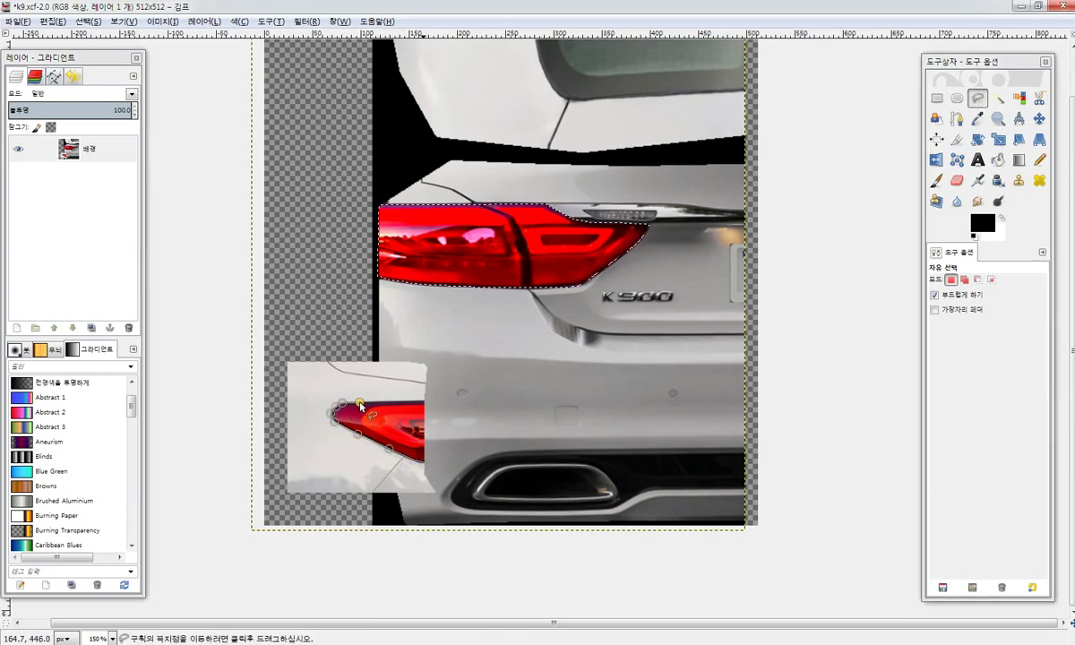
click(424, 458)
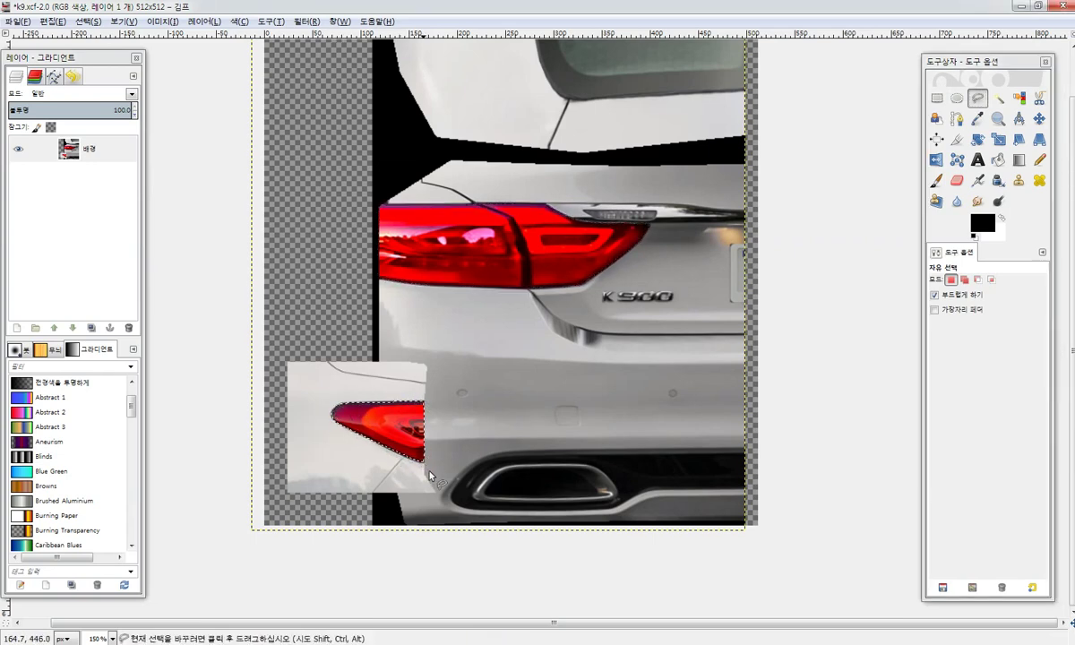
Set the side tail light's brightness and contrast to 80 each, and export the image again to k9_BackLight_Stop.png.
click(239, 21)
click(260, 85)
drag(263, 156, 221, 155)
text(80)
click(261, 172)
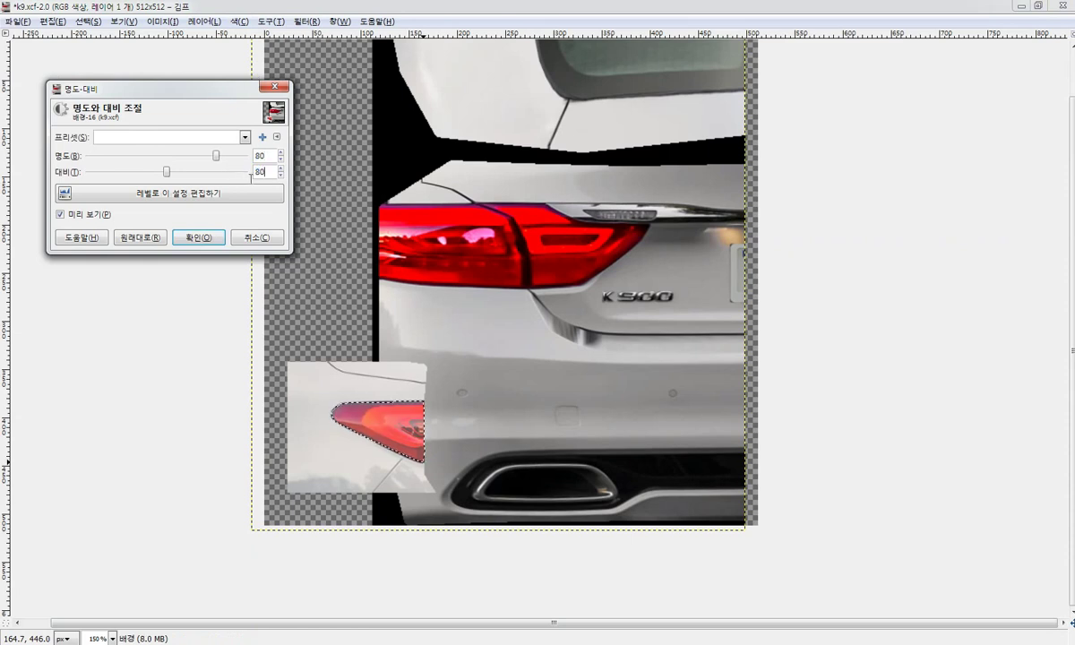
text(80)
click(207, 237)
click(18, 21)
click(101, 191)
Switch to Blender and open up the image editor area beside the view of the car's rear.
key(alt+Tab)
mouse_move(535, 379)
middle_down()
mouse_move(490, 382)
mouse_move(542, 380)
middle_up()
drag(866, 333, 628, 332)
scroll(441, 369, up, 3)
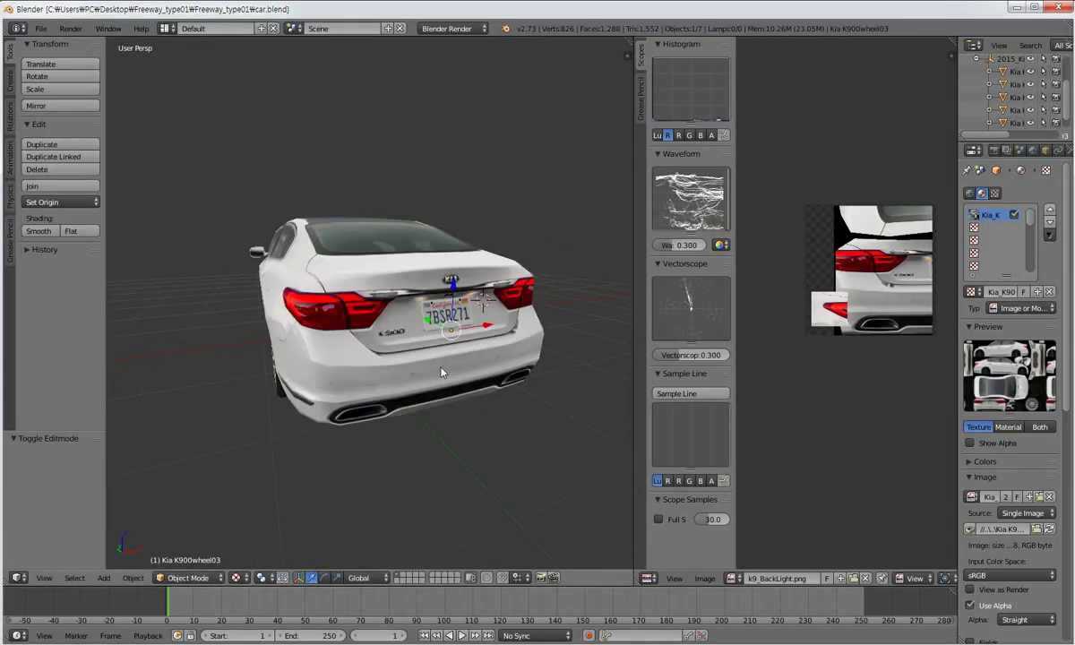
middle_drag(442, 370, 423, 377)
Select the tail light body part in Object Mode and widen the image editor area.
click(189, 577)
click(189, 550)
click(191, 579)
click(191, 564)
right_click(264, 388)
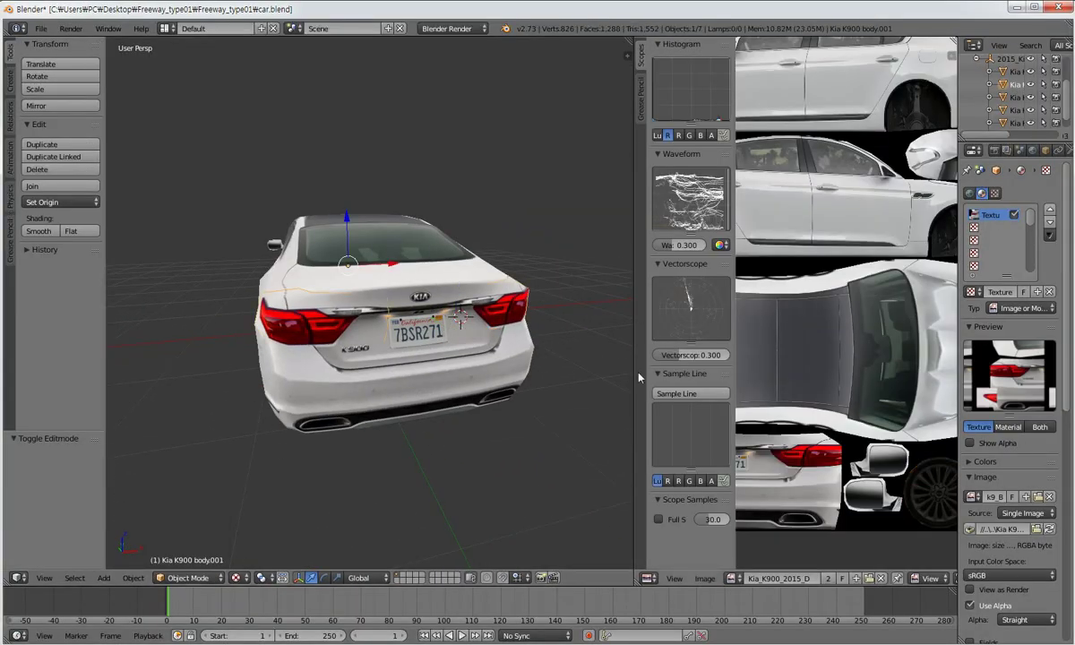
drag(635, 375, 575, 369)
scroll(792, 296, down, 3)
Load k9_BackLight.png as the tail light texture's image file and save car.blend.
click(1041, 528)
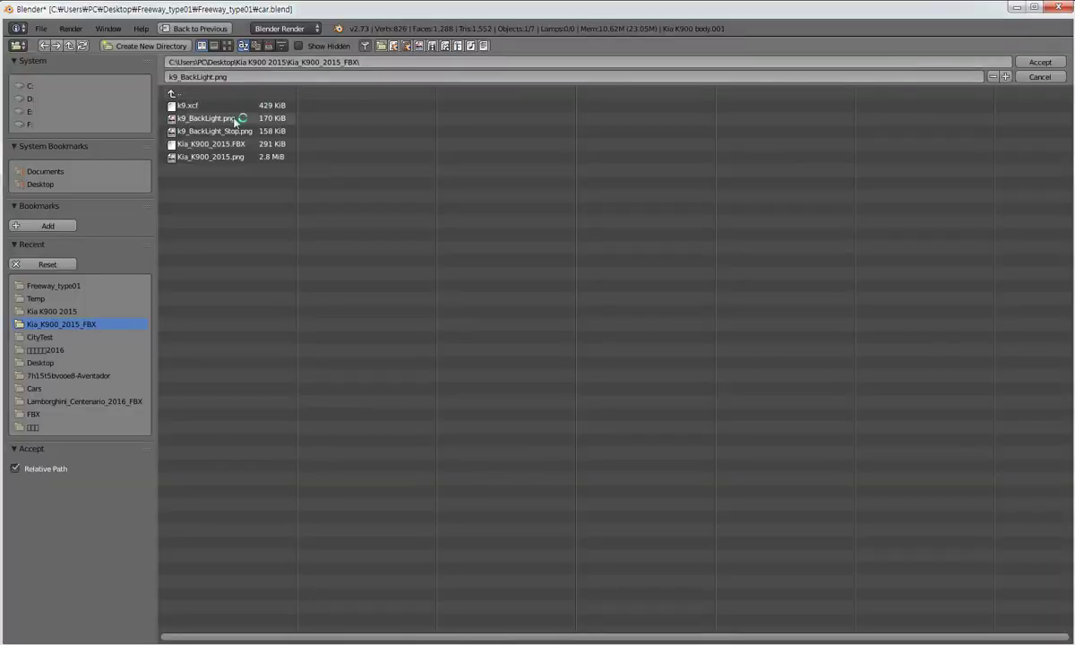
double_click(234, 115)
click(41, 28)
click(59, 127)
Enter Edit Mode on the tail light part and examine its faces and UV layout over the texture.
scroll(809, 302, up, 2)
click(186, 577)
click(186, 548)
scroll(792, 422, up, 4)
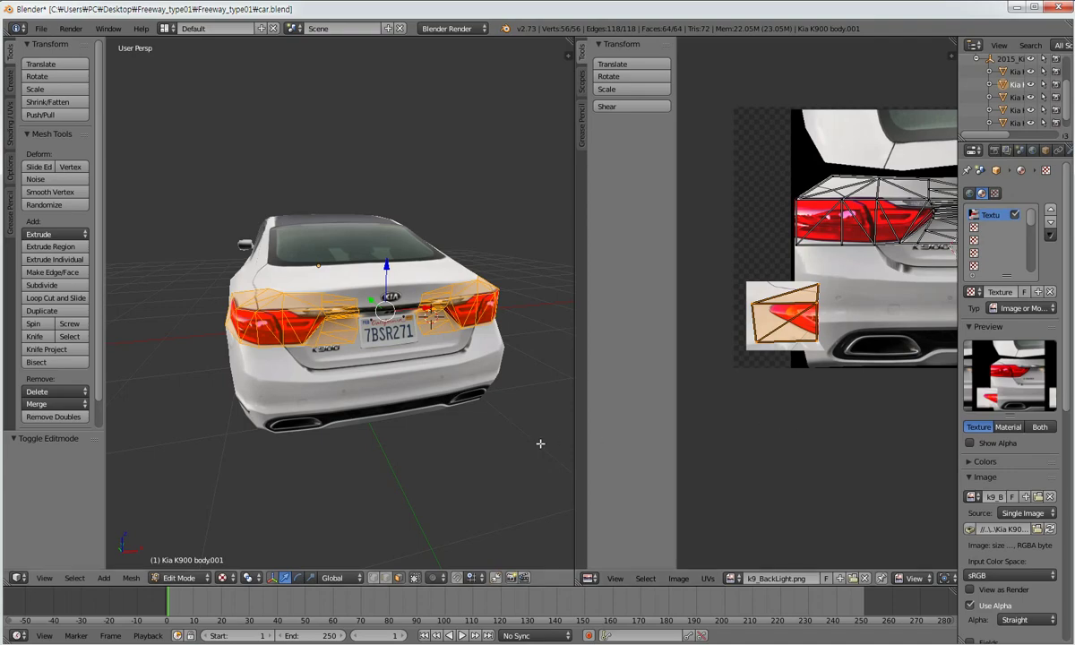
scroll(540, 442, up, 5)
middle_drag(467, 467, 492, 444)
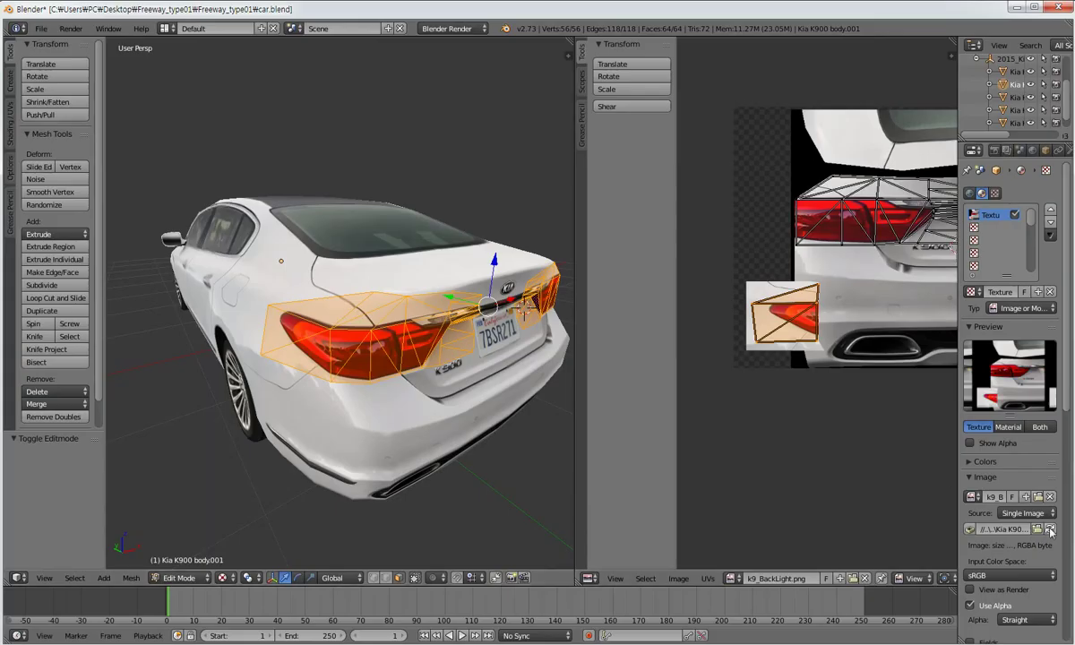
Load k9_BackLight_Stop.png in place of the tail light image to preview the brightened lights on the car.
click(733, 578)
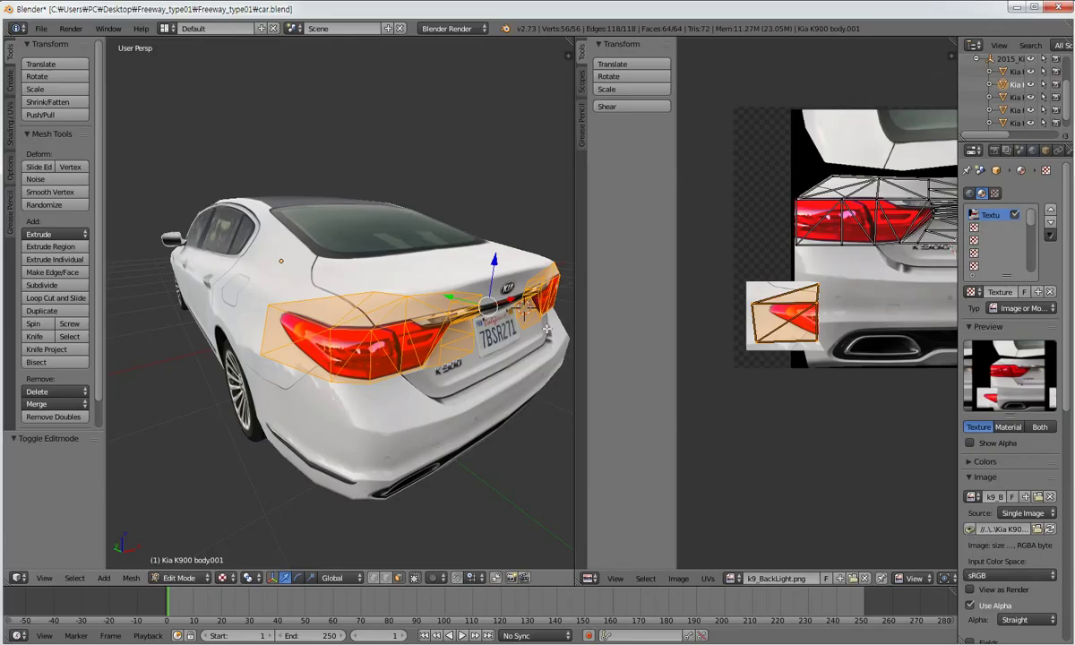
click(732, 577)
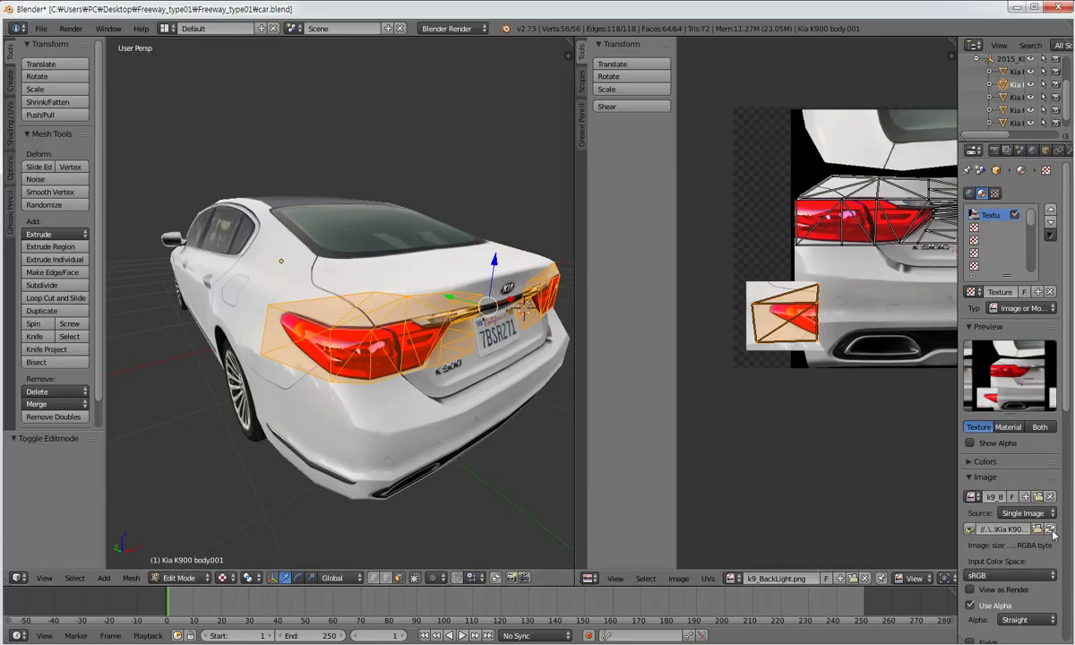
scroll(851, 424, up, 2)
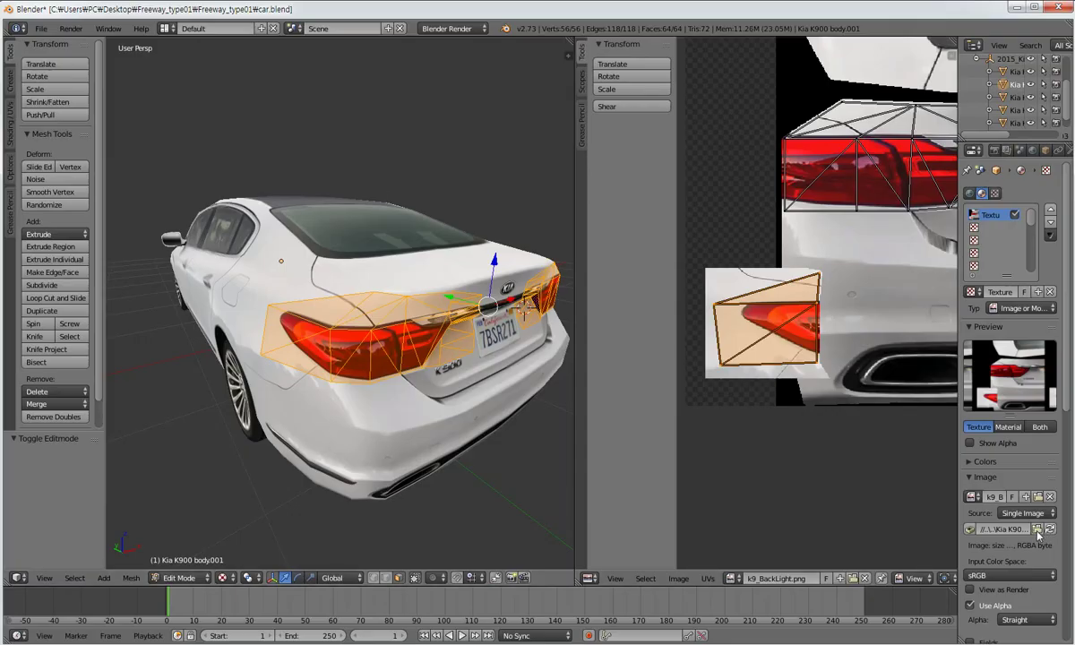
click(1037, 530)
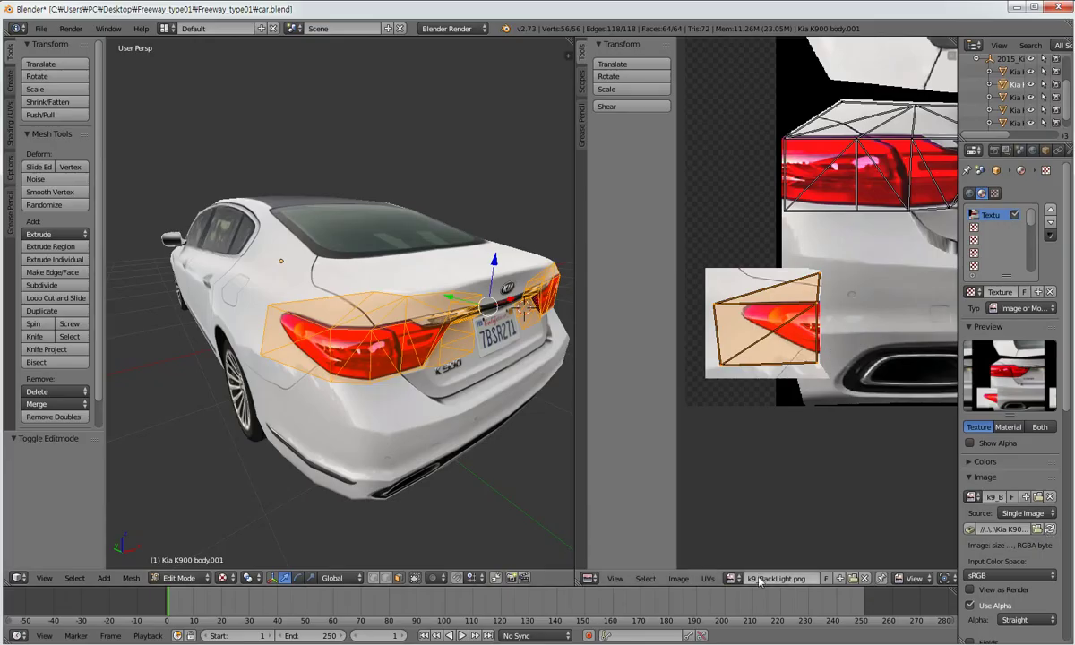
click(732, 577)
click(852, 577)
click(236, 122)
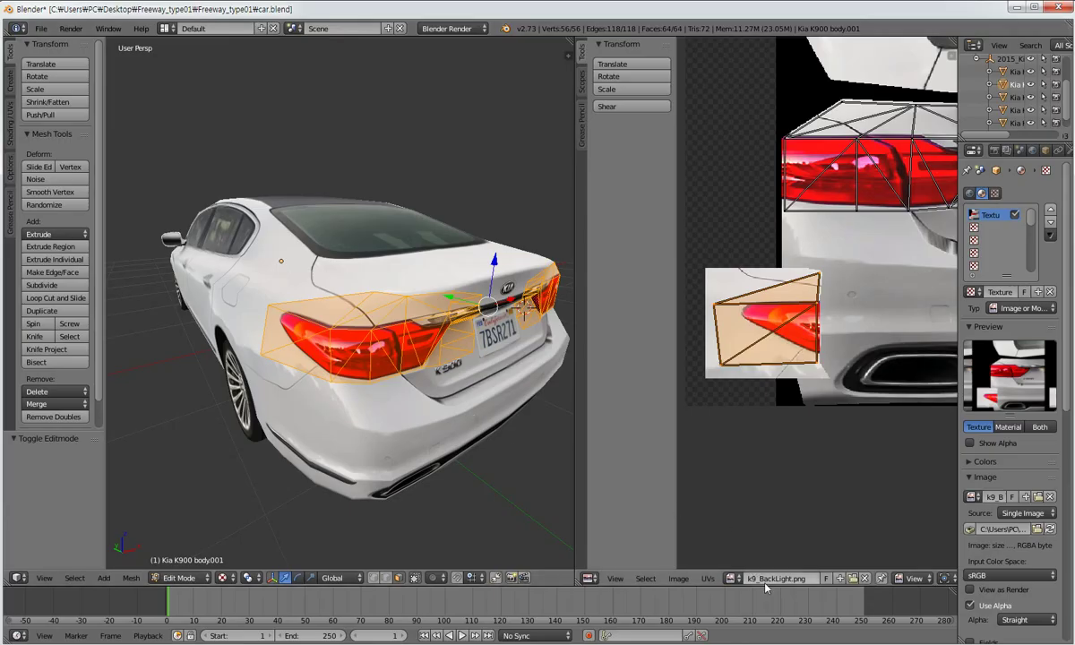
Switch the tail light texture's image back to k9_BackLight.png and save car.blend.
click(732, 577)
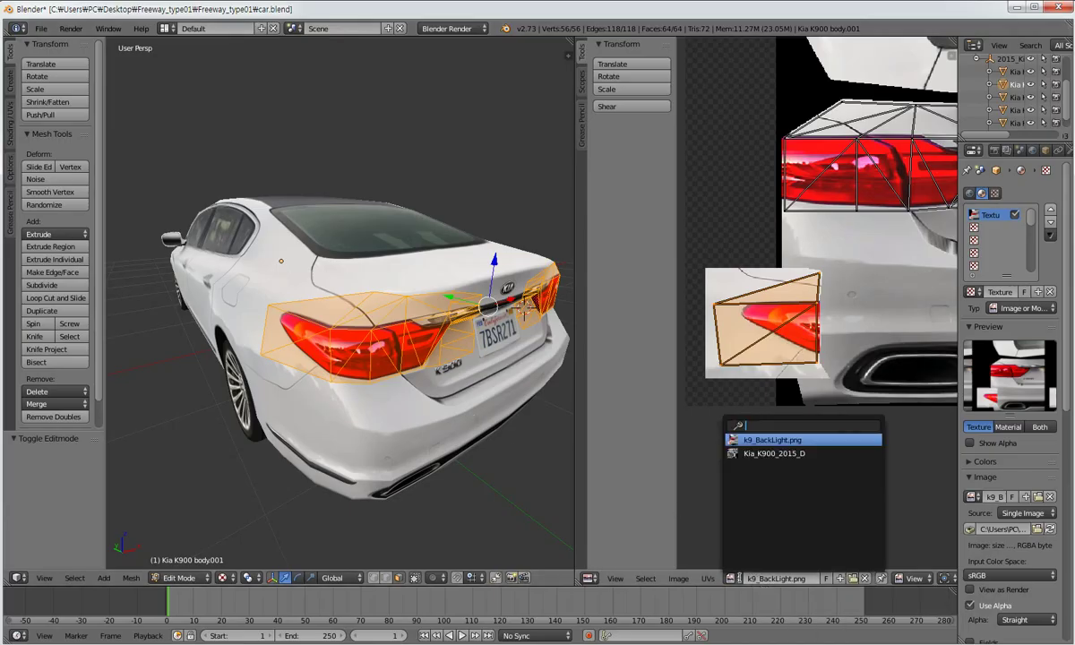
middle_drag(528, 390, 493, 380)
scroll(439, 379, down, 5)
scroll(493, 381, up, 2)
key(alt+o)
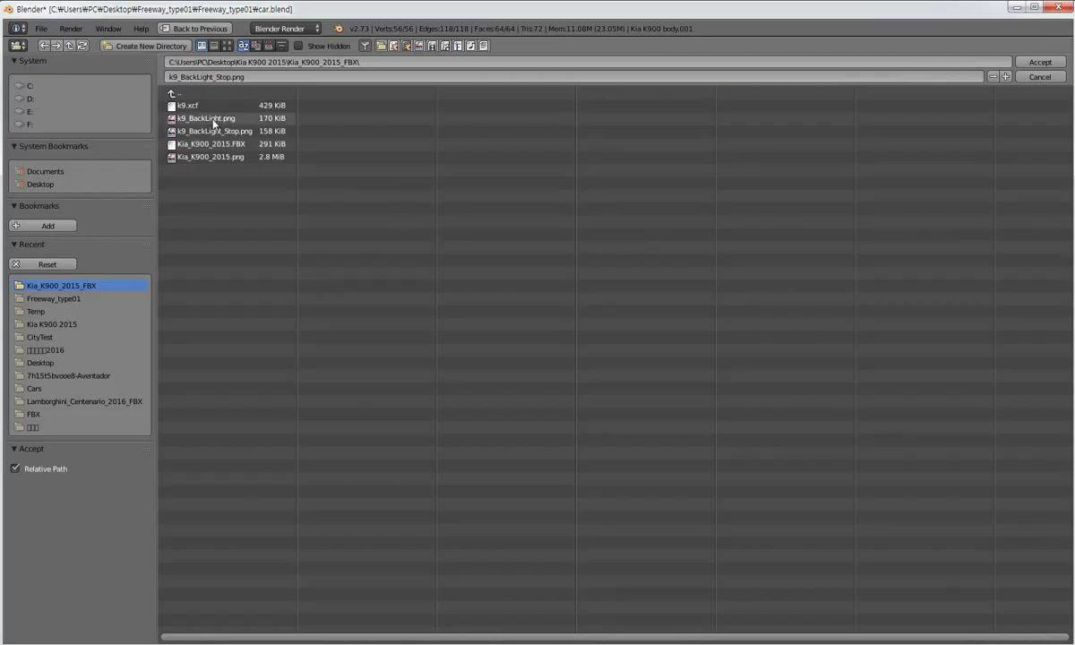
double_click(214, 125)
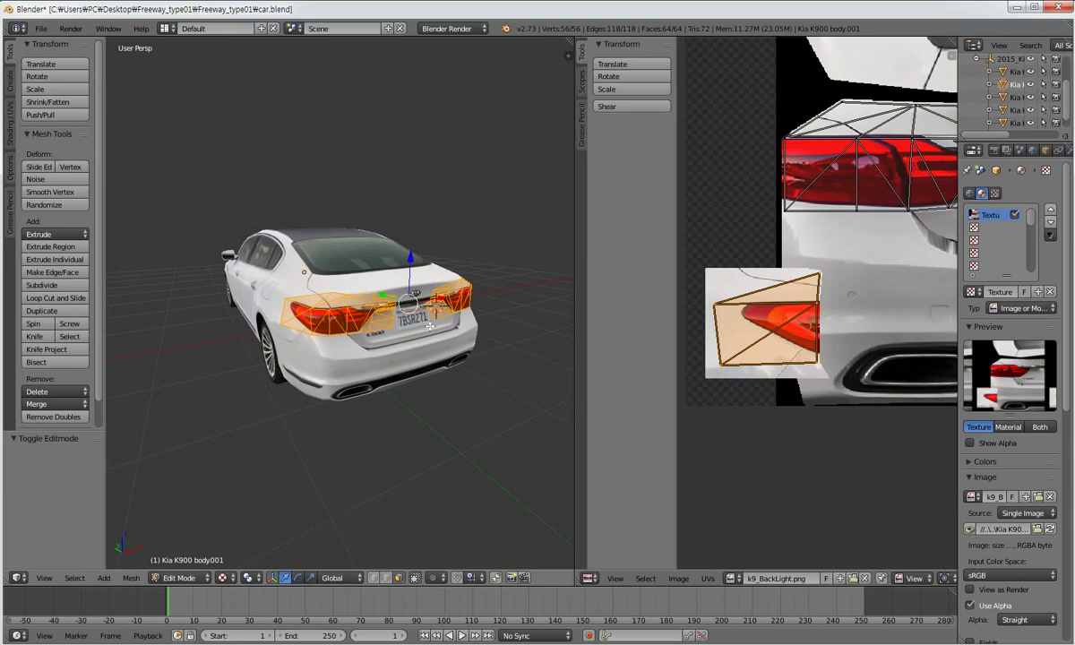
click(42, 29)
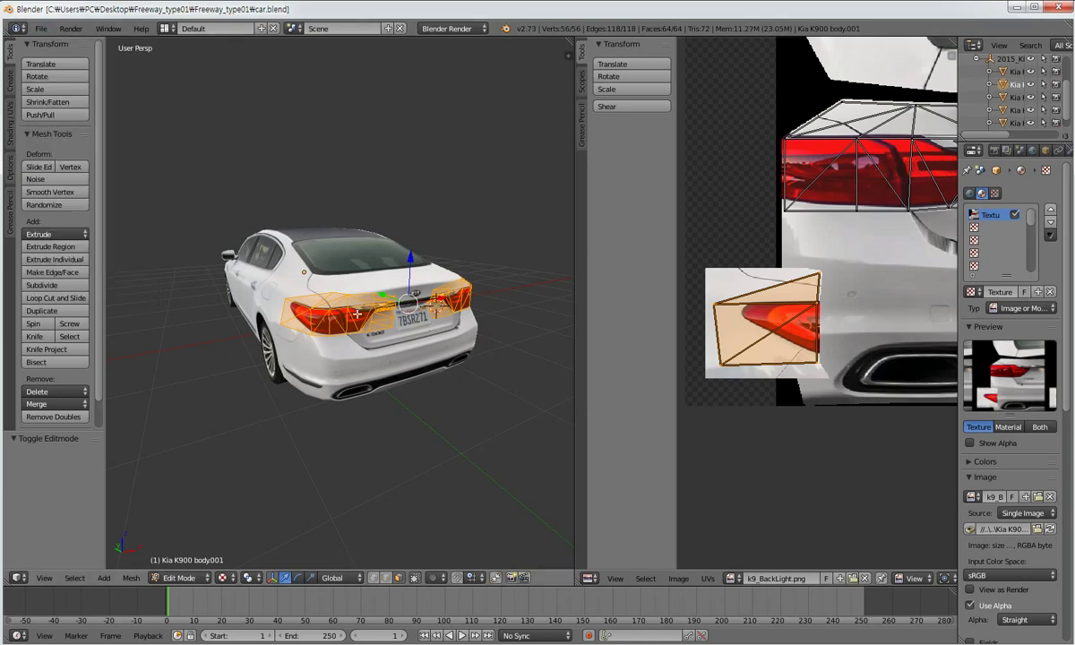
Join the image editor area into the 3D view, return to Object Mode and select a wheel of the car.
middle_drag(324, 319, 519, 309)
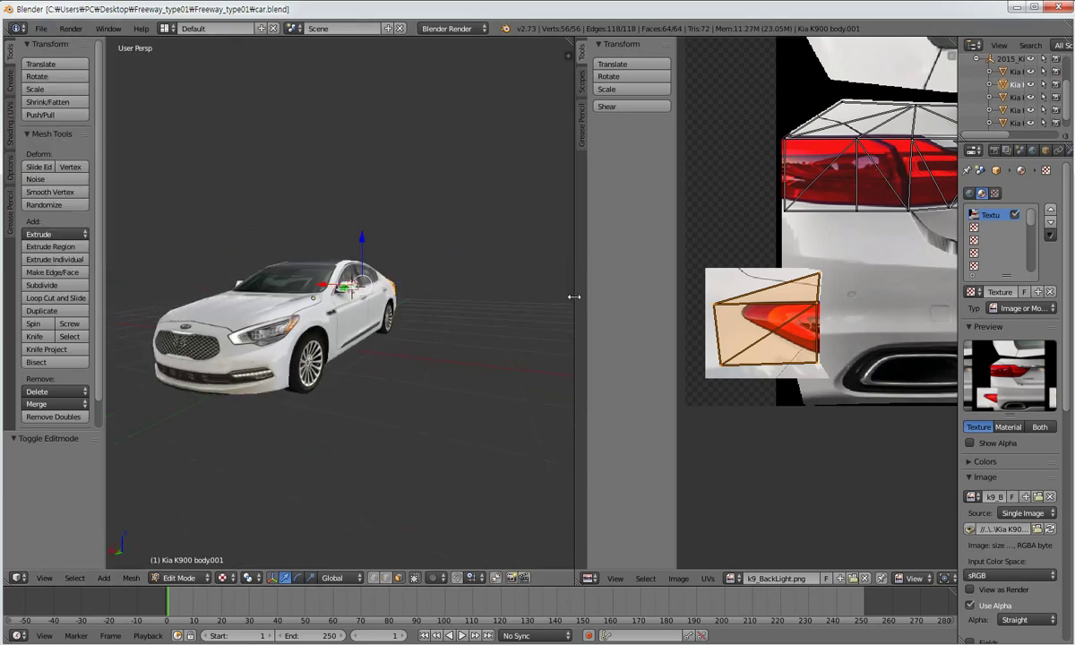
right_click(573, 295)
click(577, 297)
click(632, 310)
middle_drag(633, 312, 259, 344)
key(Tab)
right_click(474, 387)
Turn the view to the car's front and save the changes to car.blend.
middle_drag(473, 387, 692, 418)
scroll(554, 411, down, 3)
scroll(691, 418, up, 2)
click(41, 28)
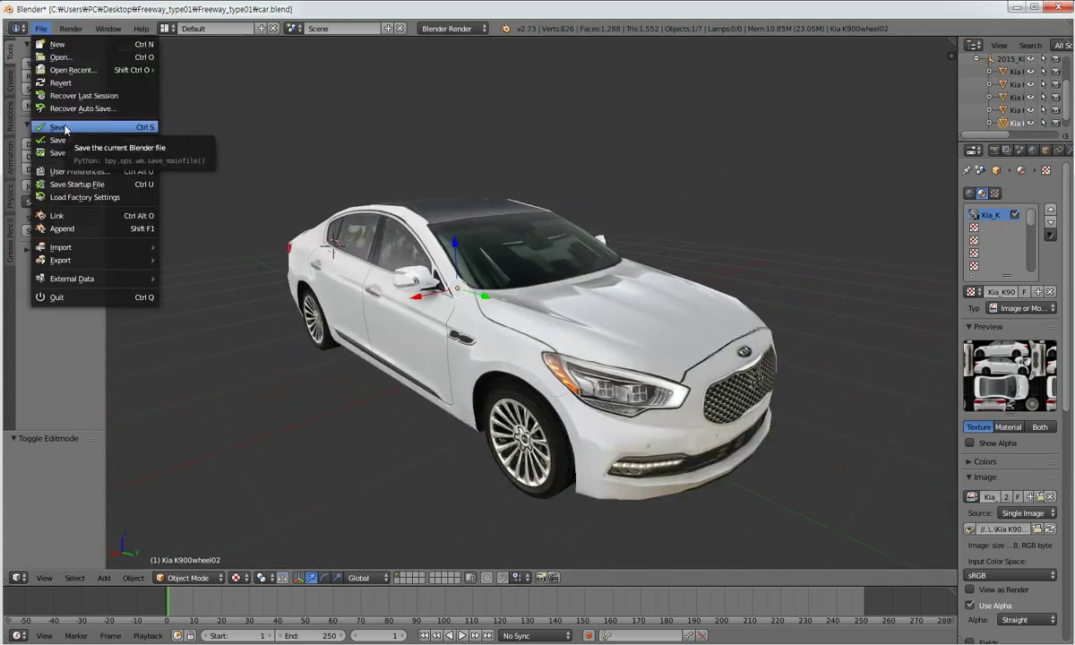
click(65, 129)
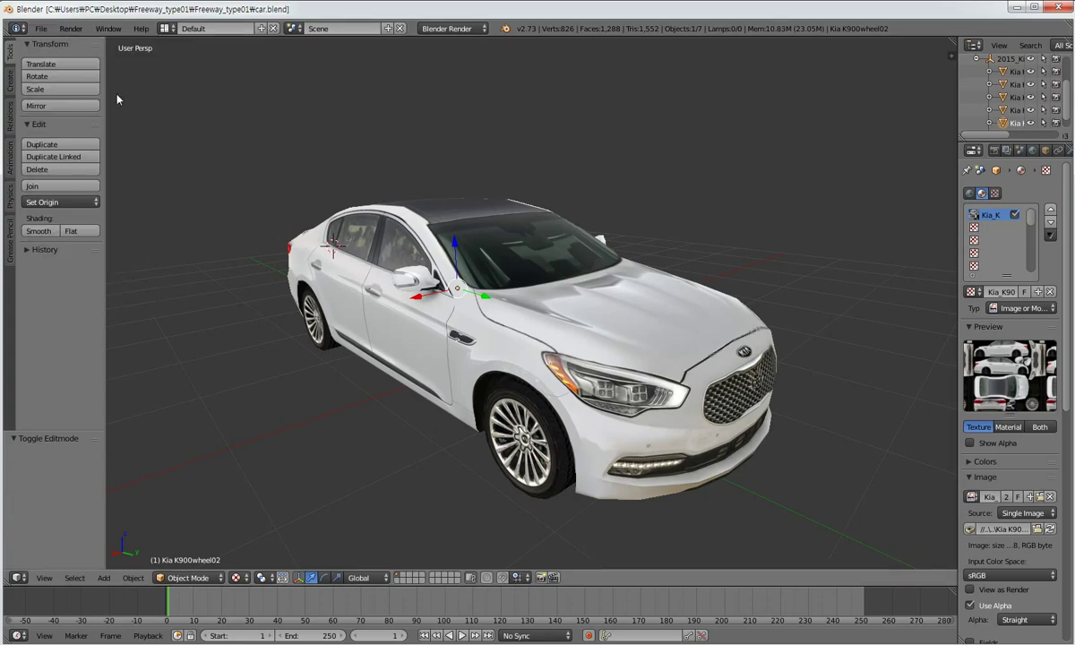
Start exporting the finished car model from Blender.
click(41, 28)
mouse_move(53, 257)
click(202, 301)
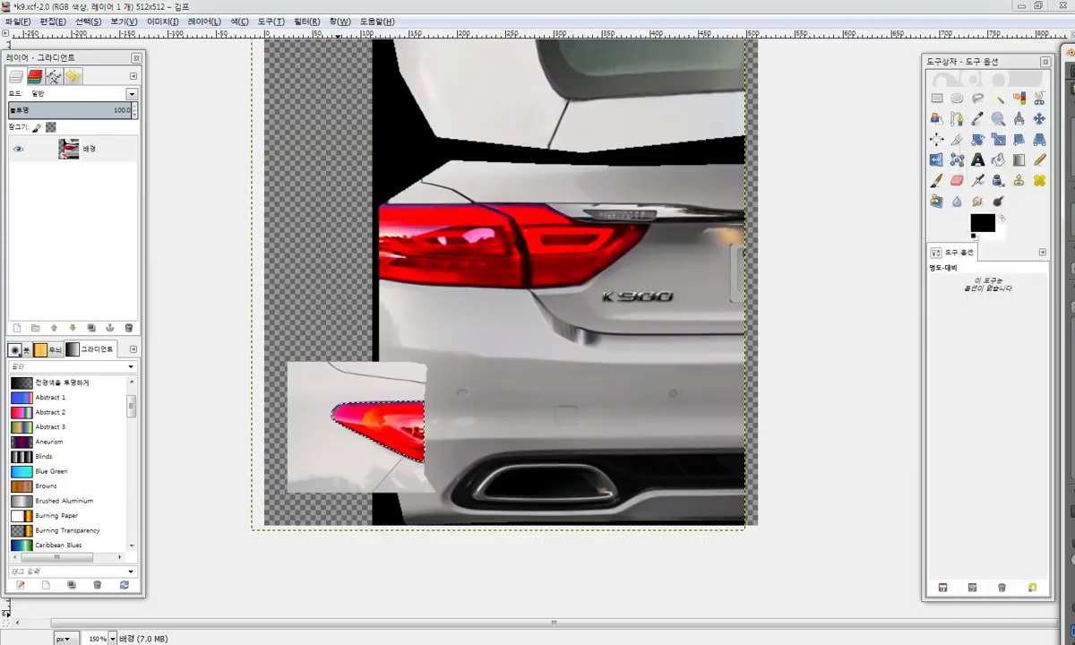